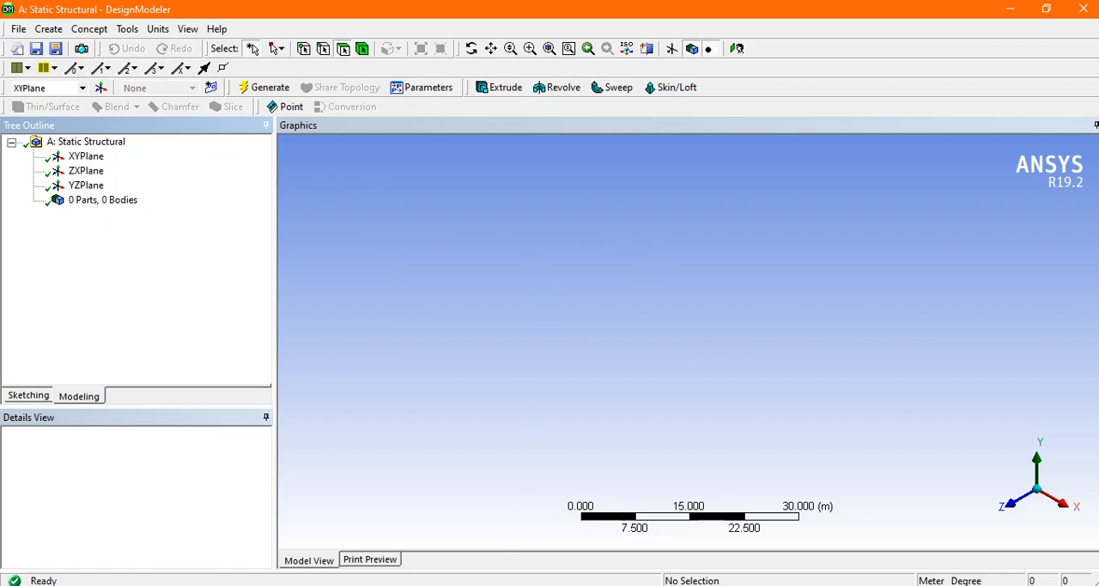
# Step: Select the XYPlane, orient the view normal to it, and check the beam's cross section in the reference picture
pyautogui.click(521, 585)
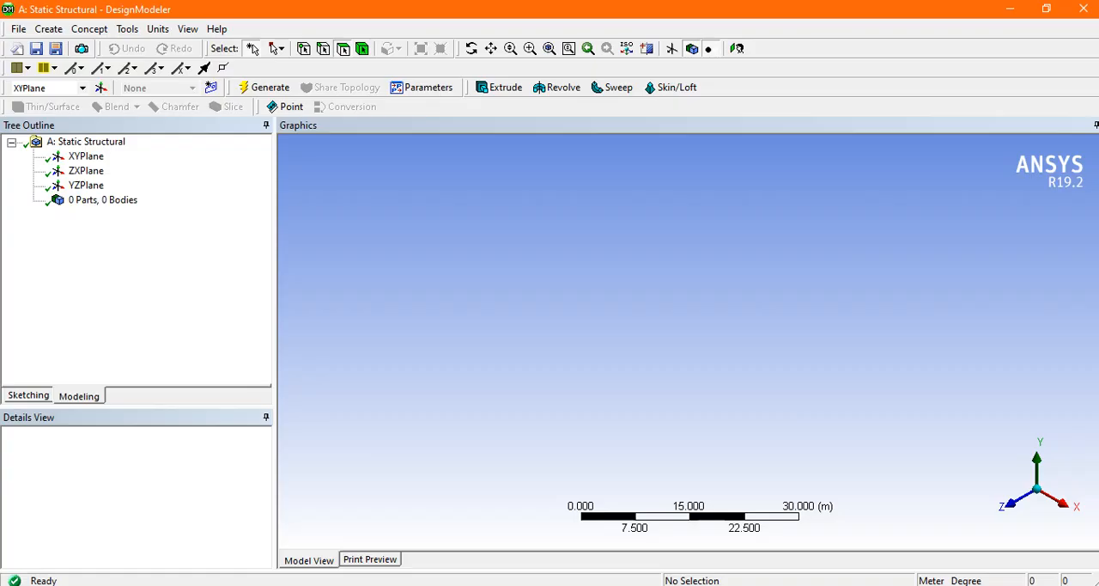
pyautogui.click(89, 157)
pyautogui.click(738, 50)
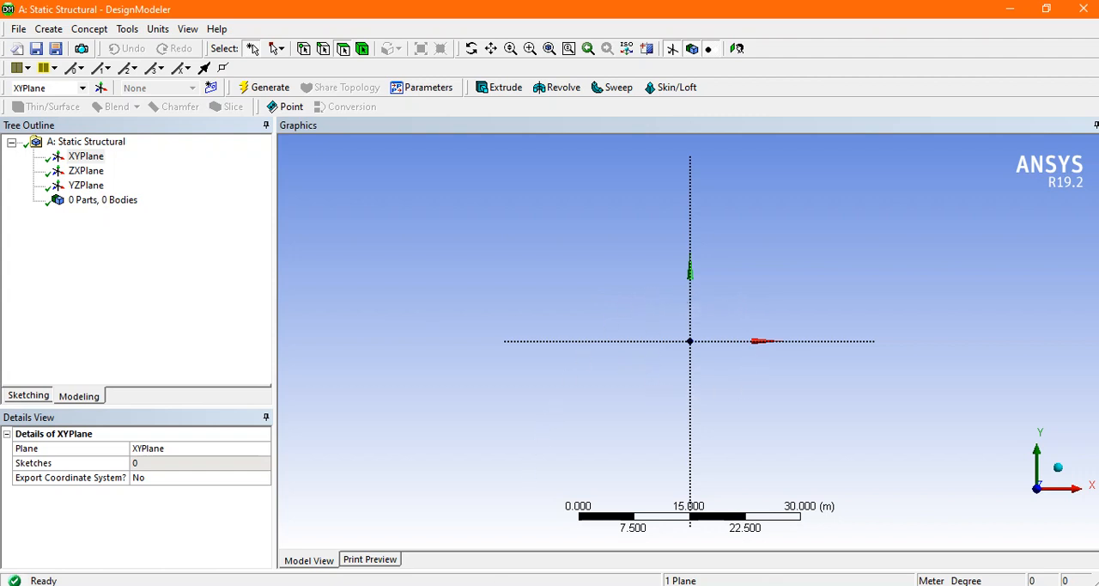
pyautogui.click(498, 585)
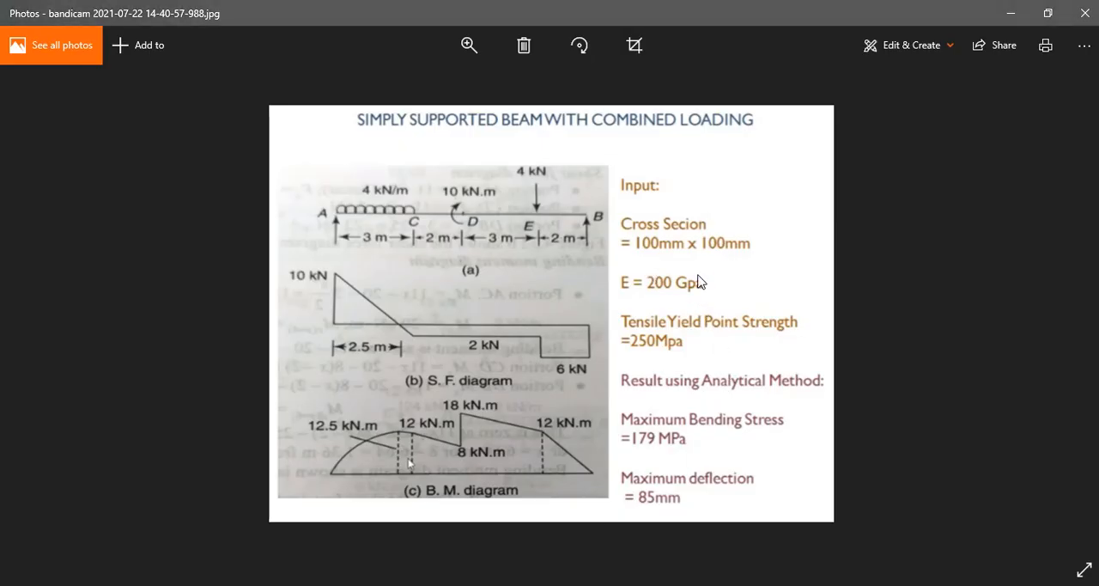
pyautogui.click(551, 584)
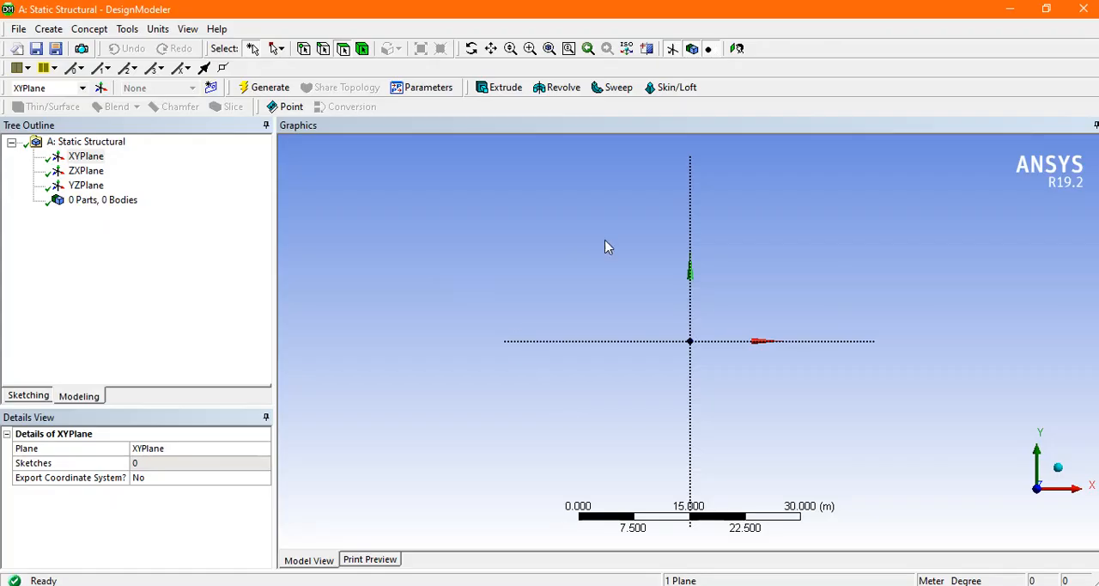
# Step: Enter sketching mode on the XYPlane and enable both the 2D grid display and grid snapping
pyautogui.click(34, 396)
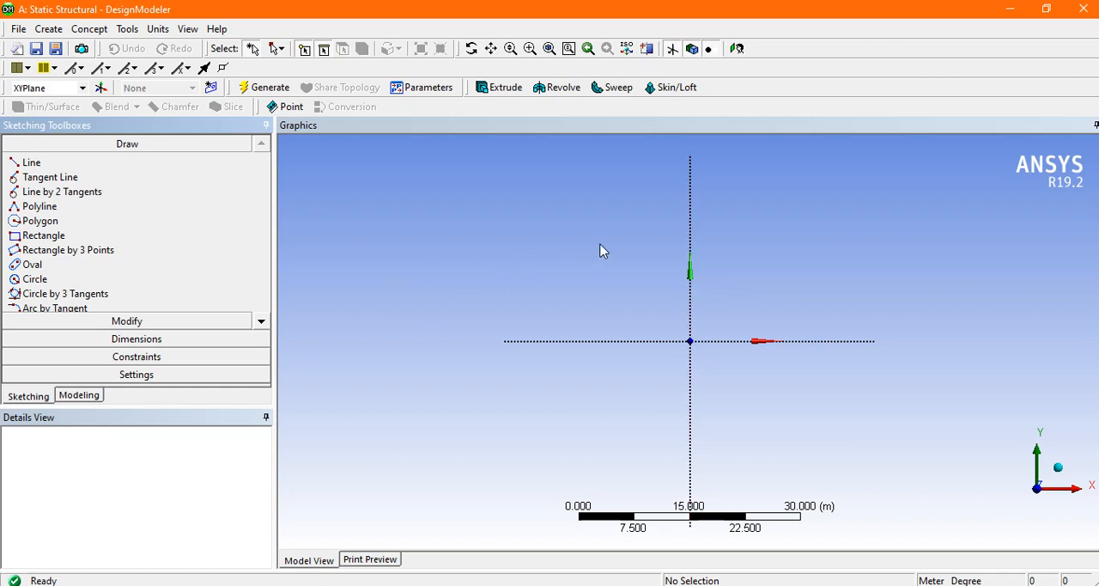
pyautogui.click(136, 376)
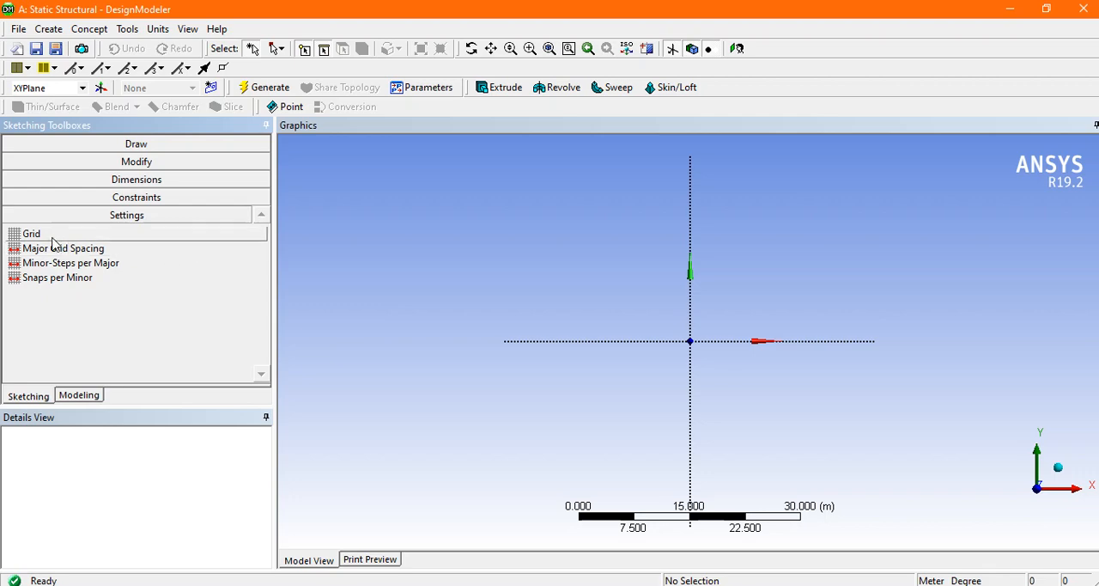
pyautogui.click(49, 235)
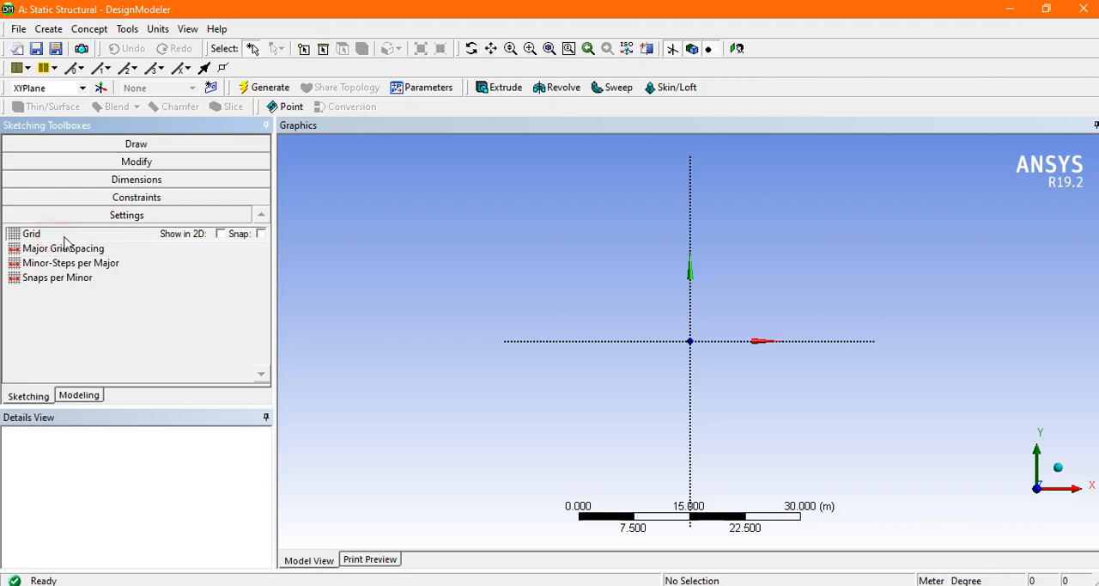
pyautogui.click(220, 234)
pyautogui.click(261, 233)
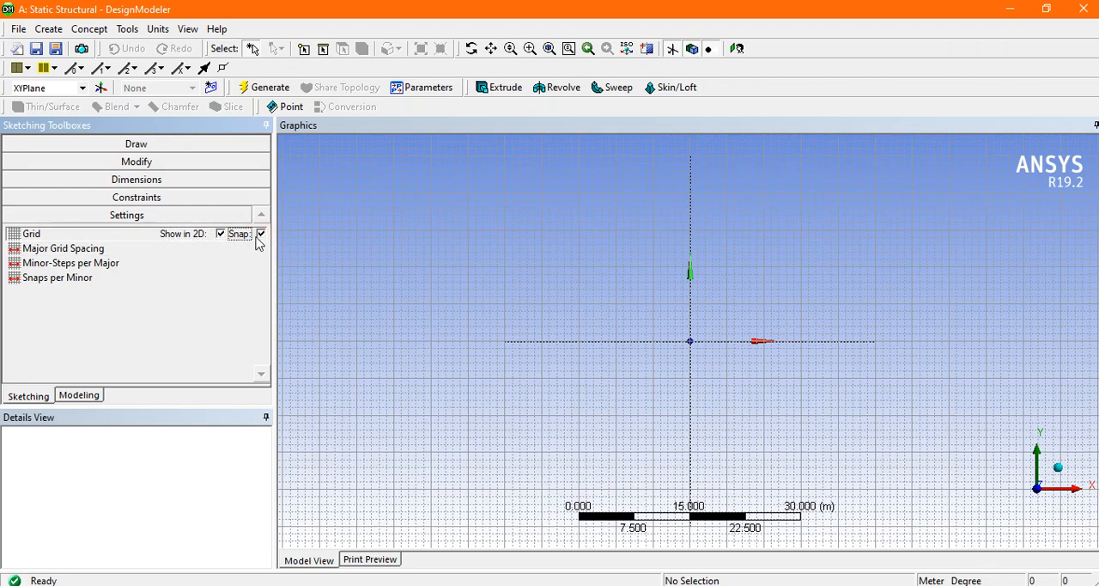
# Step: Set the major grid spacing to 100 m
pyautogui.click(74, 249)
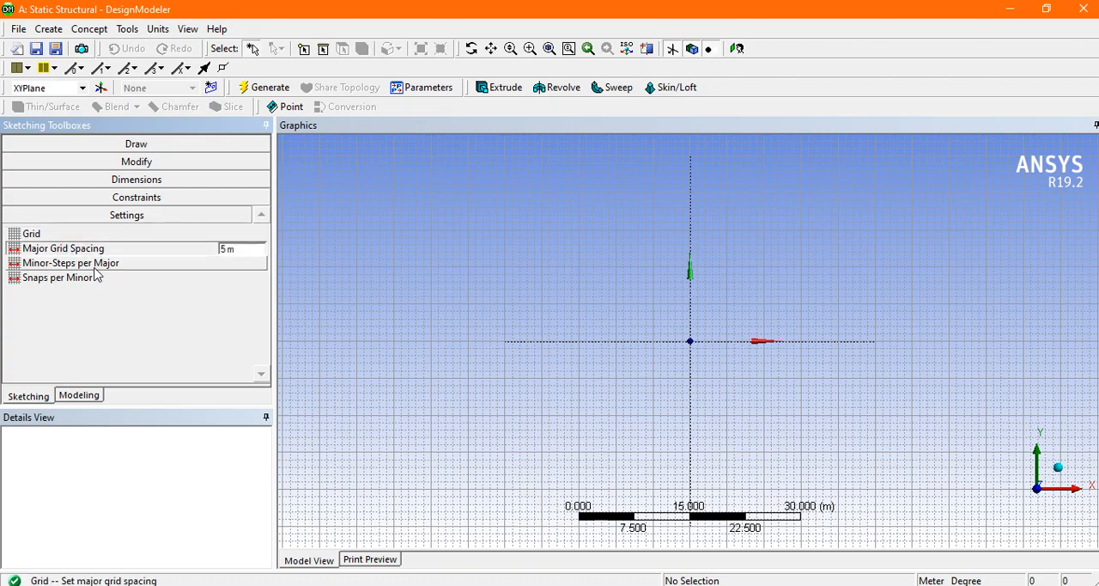
pyautogui.click(238, 251)
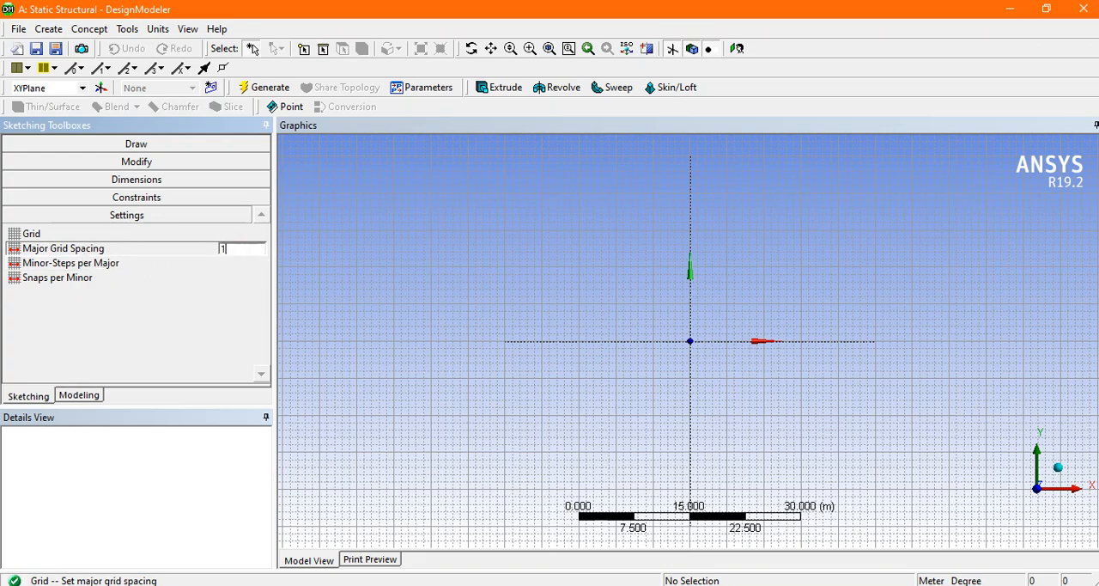
pyautogui.press('Return')
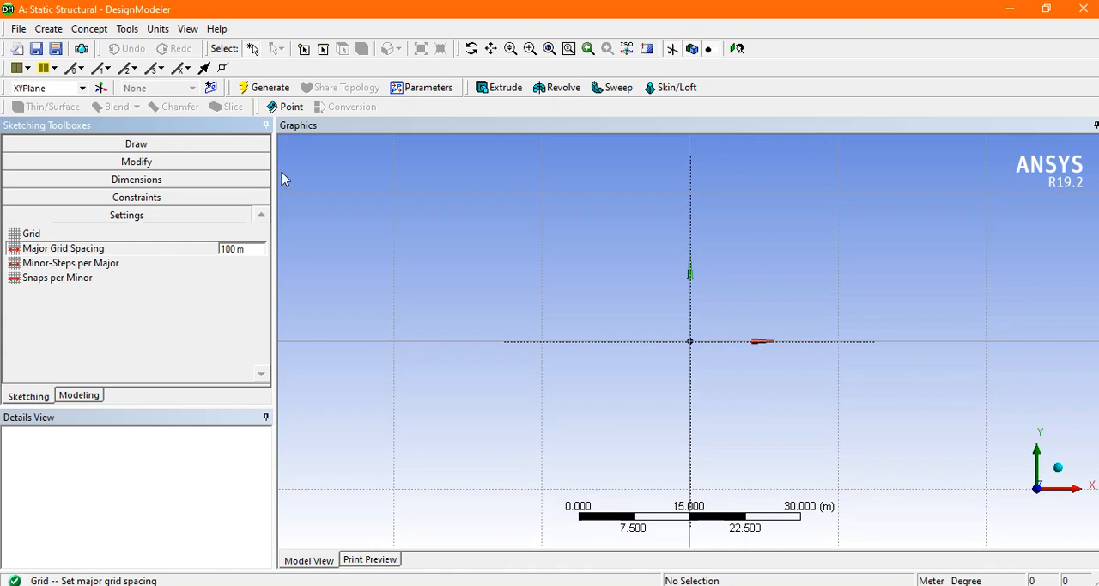
# Step: Switch the length unit to Millimeter and set the major grid spacing to 100 mm
pyautogui.click(159, 28)
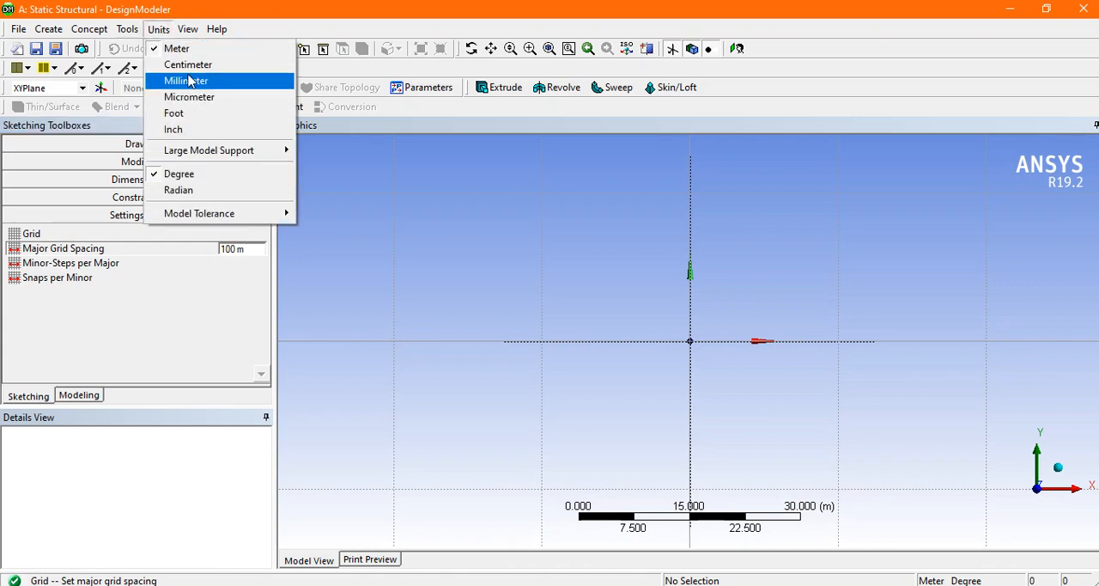
pyautogui.click(188, 80)
pyautogui.click(234, 248)
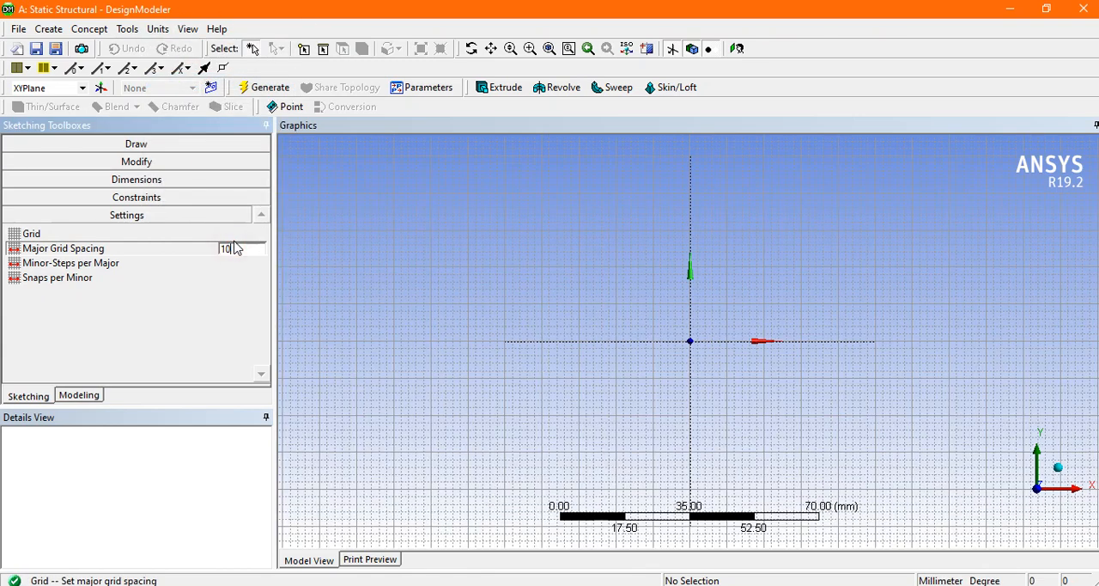
pyautogui.write('0')
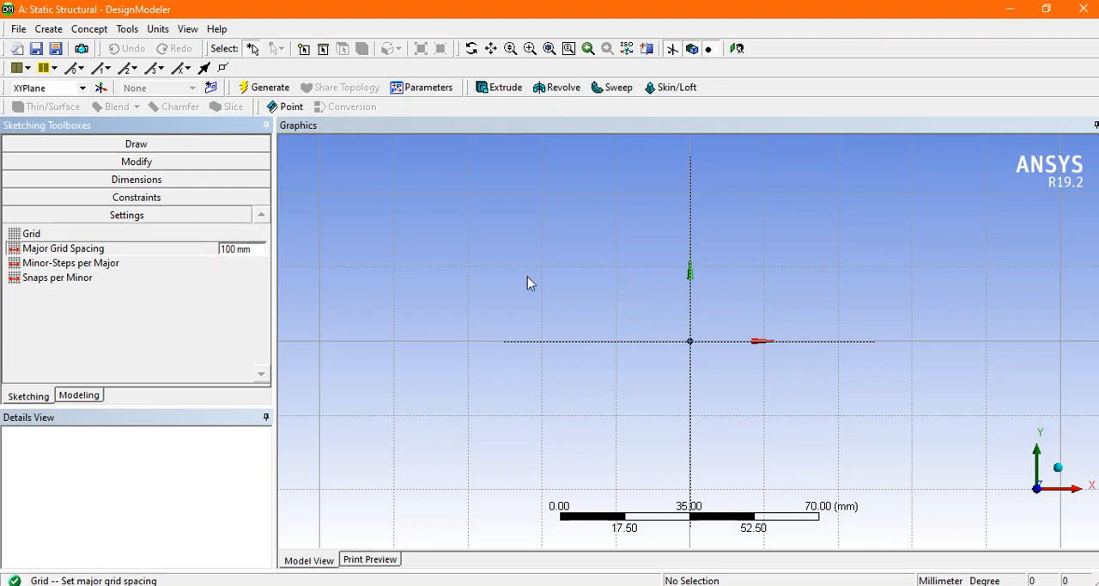
# Step: Reduce the minor steps per major so that no minor lines subdivide the major grid spacing
pyautogui.click(89, 272)
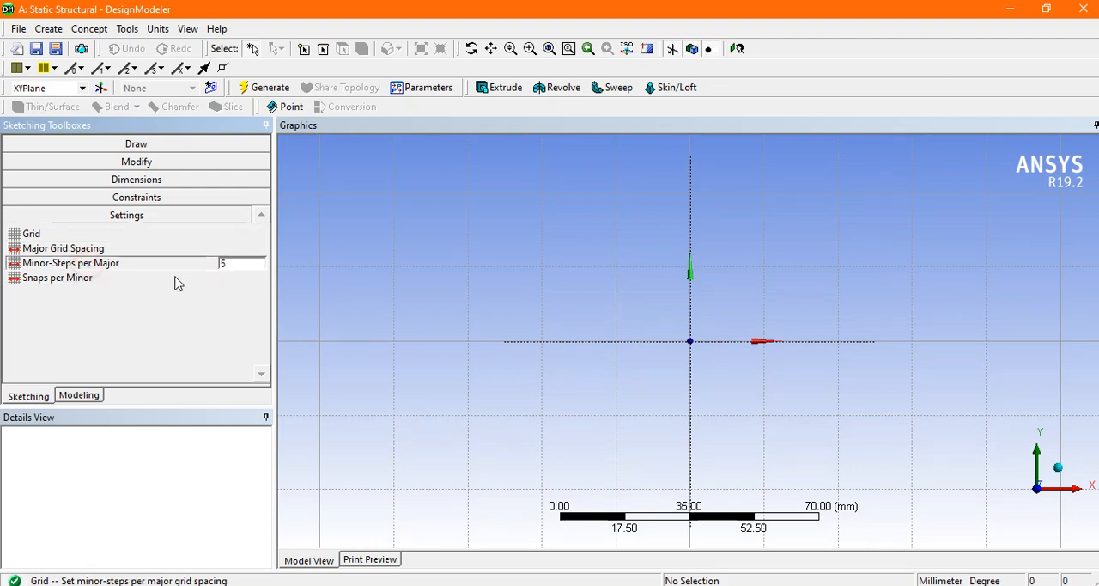
pyautogui.click(245, 266)
pyautogui.press('Return')
# Step: Draw a square of about 200 mm per side centred on the origin, snapping its corners to the grid, and generate the sketch
pyautogui.click(140, 144)
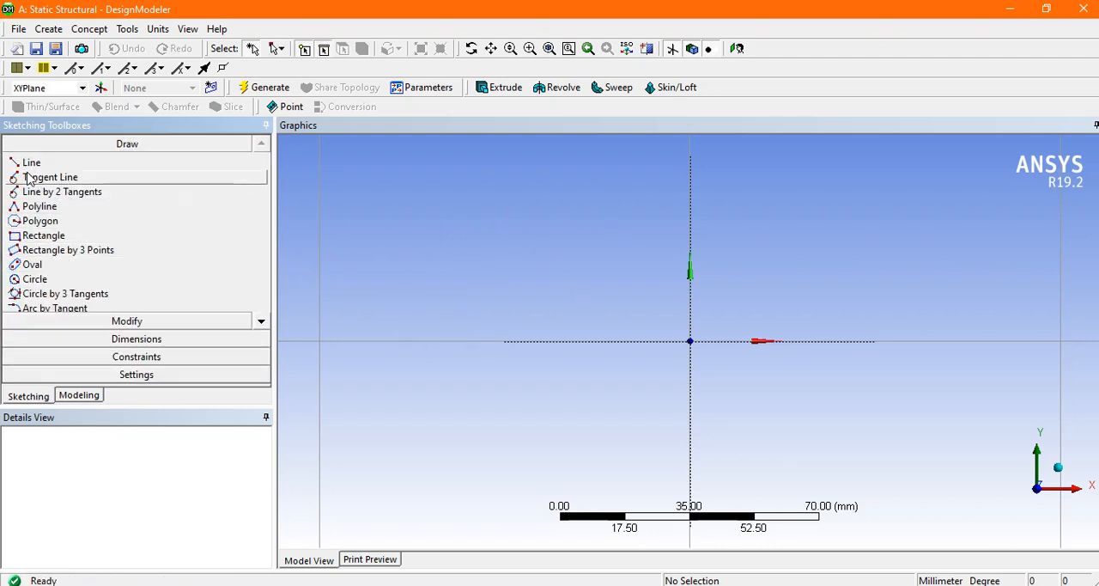
pyautogui.click(39, 237)
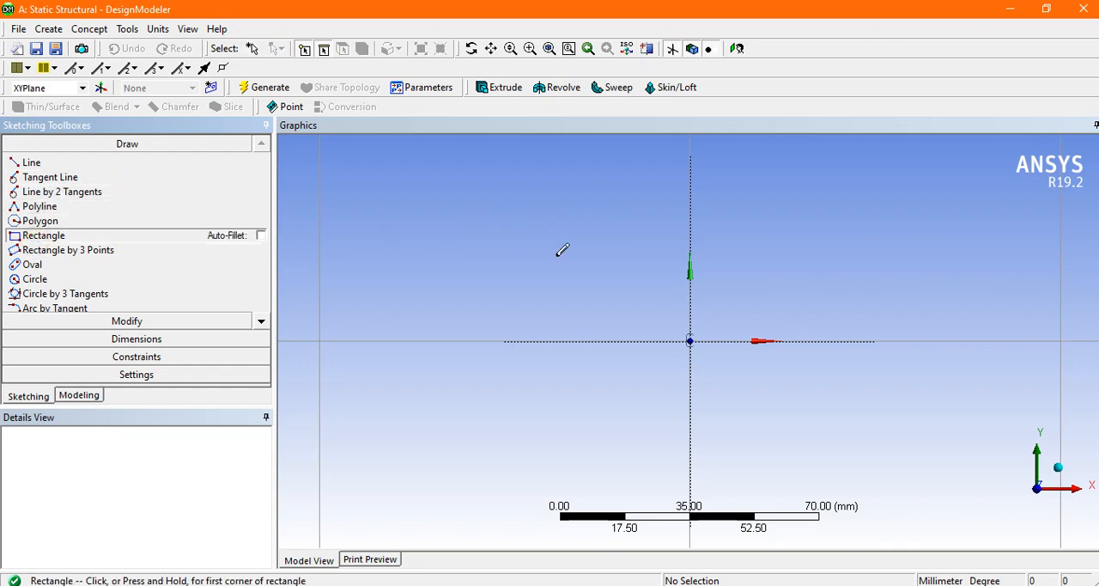
pyautogui.click(159, 319)
pyautogui.scroll(-3, 555, 280)
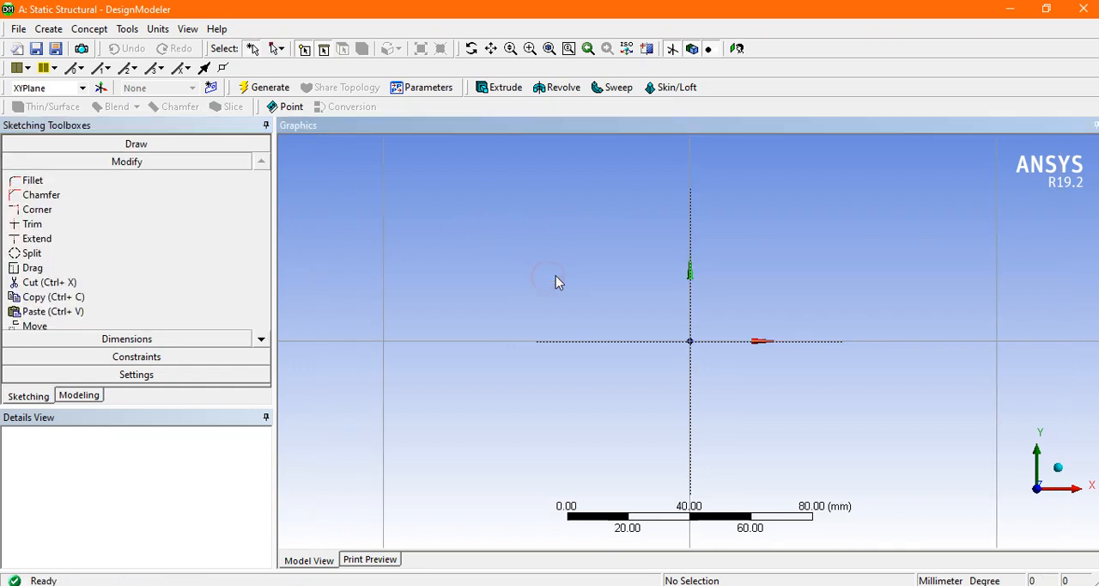
pyautogui.scroll(-1, 564, 273)
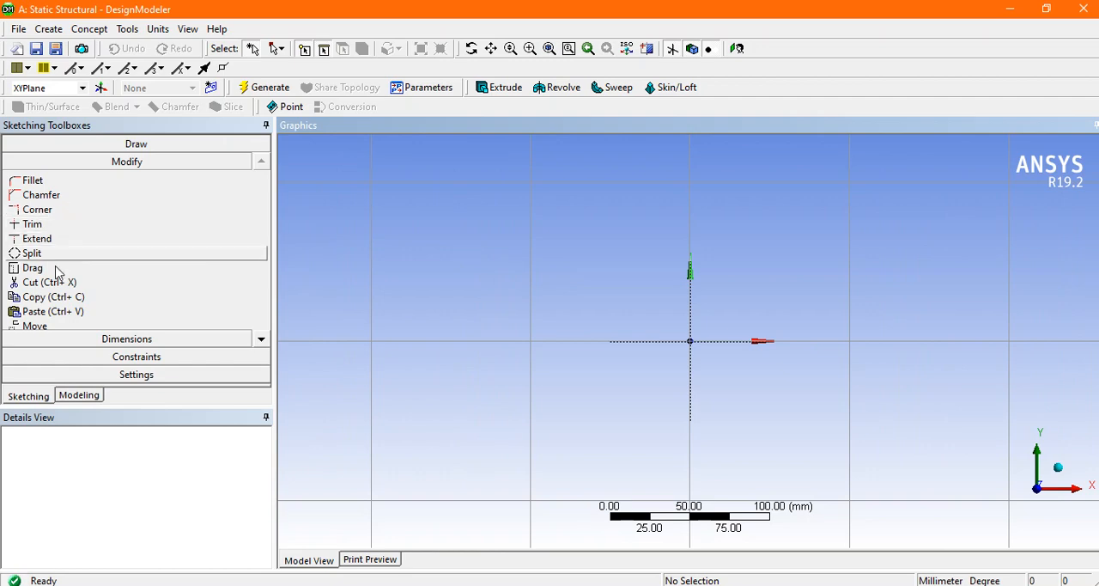
pyautogui.click(172, 145)
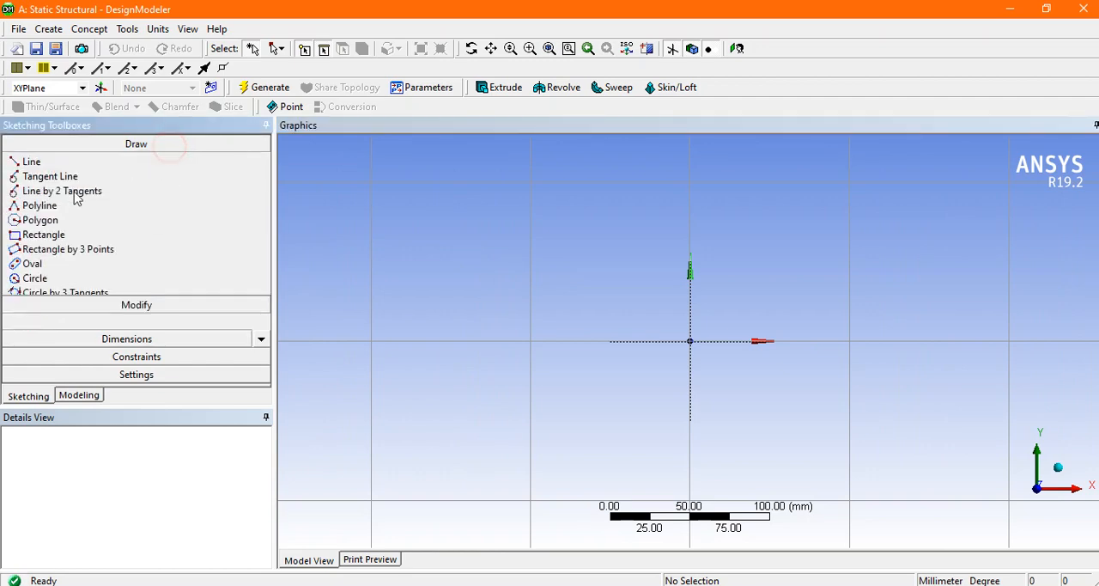
pyautogui.click(43, 236)
pyautogui.click(539, 184)
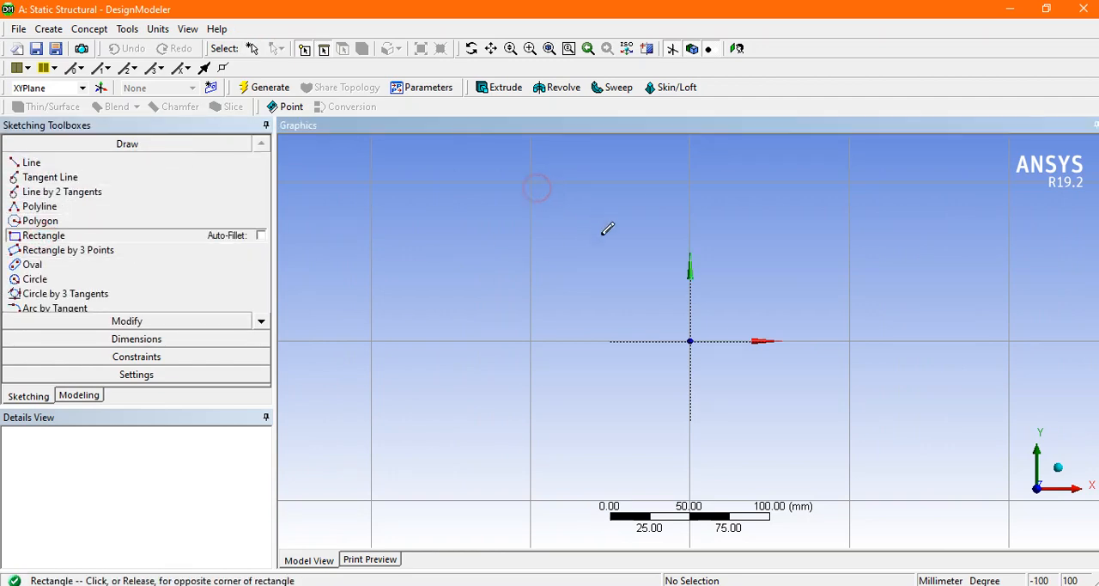
pyautogui.click(810, 445)
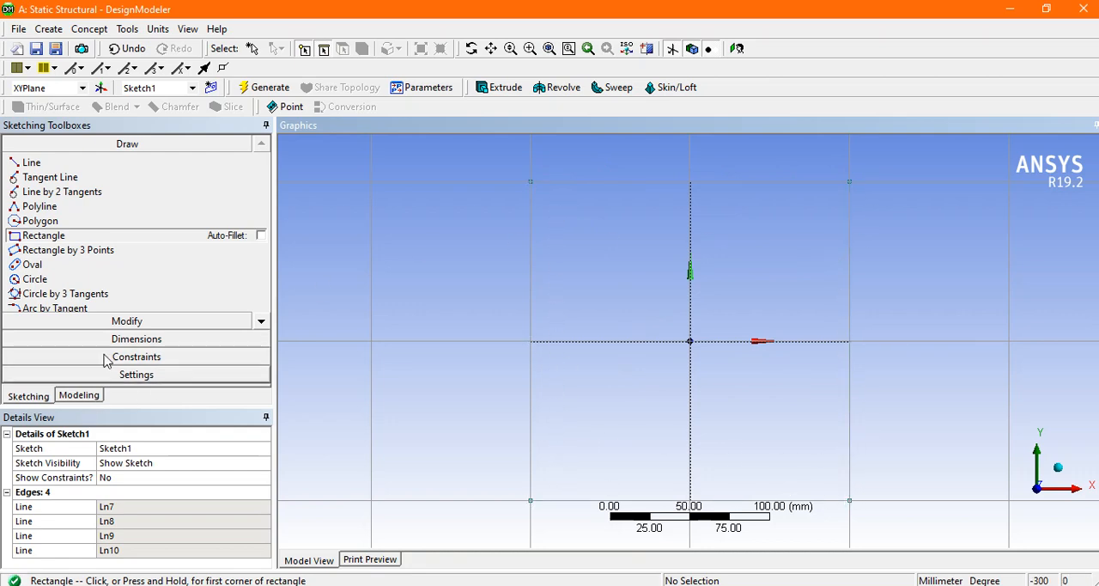
pyautogui.click(273, 91)
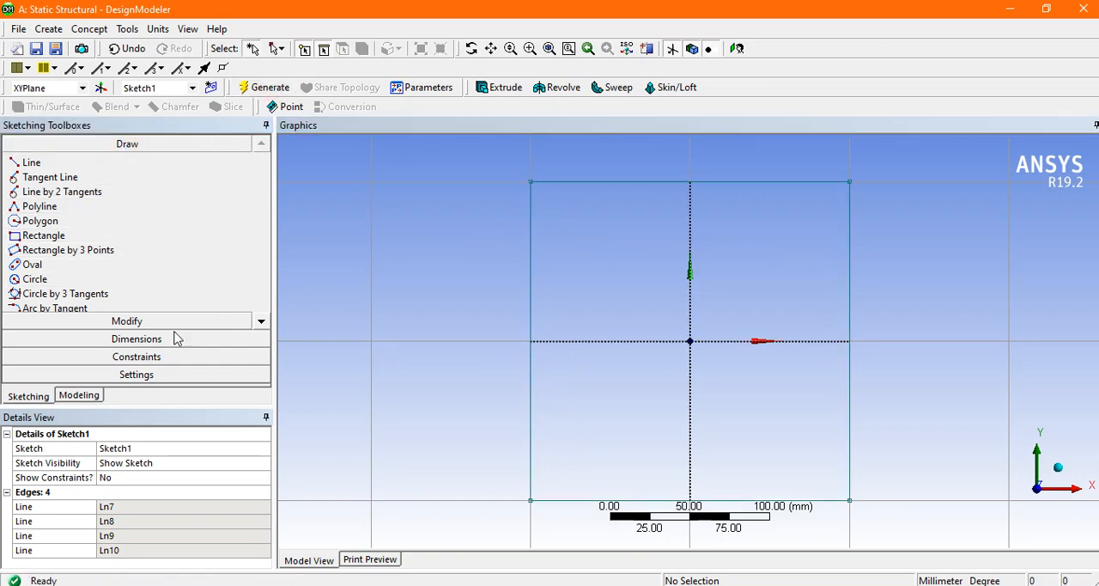
# Step: Turn off the 2D grid display and grid snapping
pyautogui.click(112, 375)
pyautogui.click(74, 234)
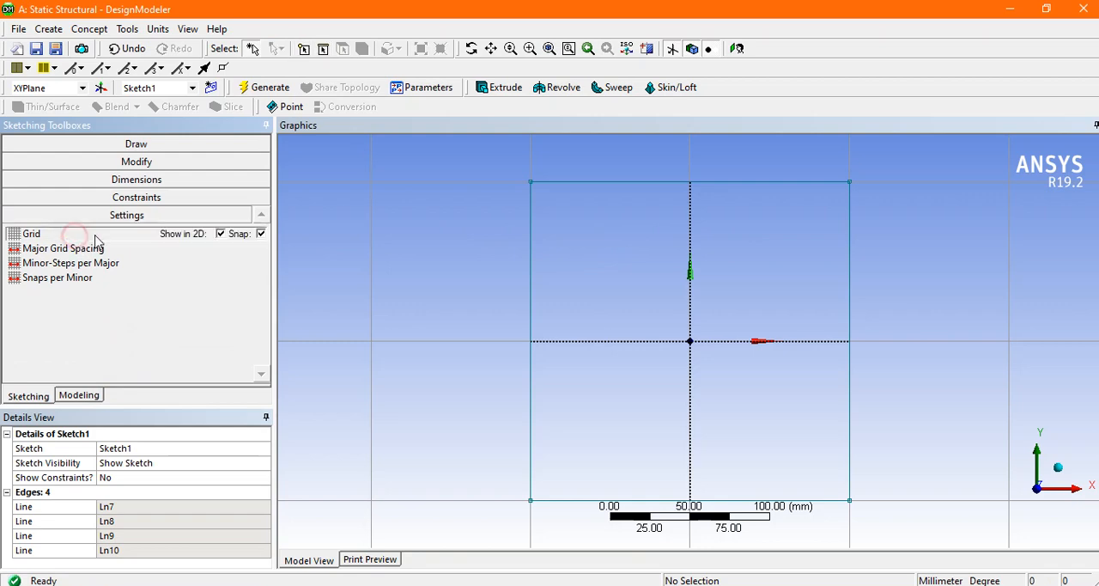
pyautogui.click(221, 233)
pyautogui.click(261, 233)
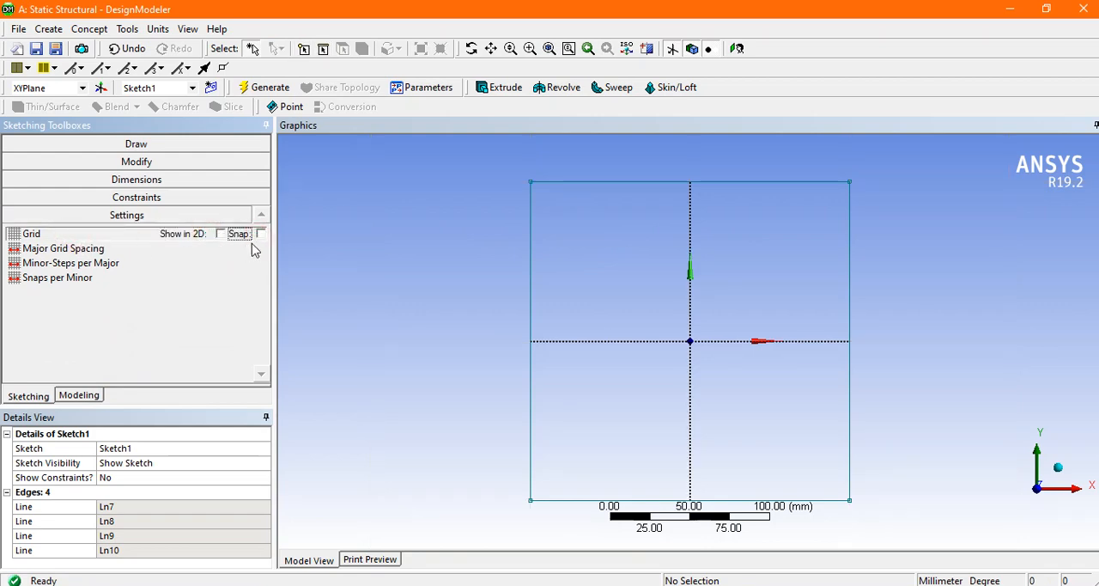
pyautogui.click(337, 267)
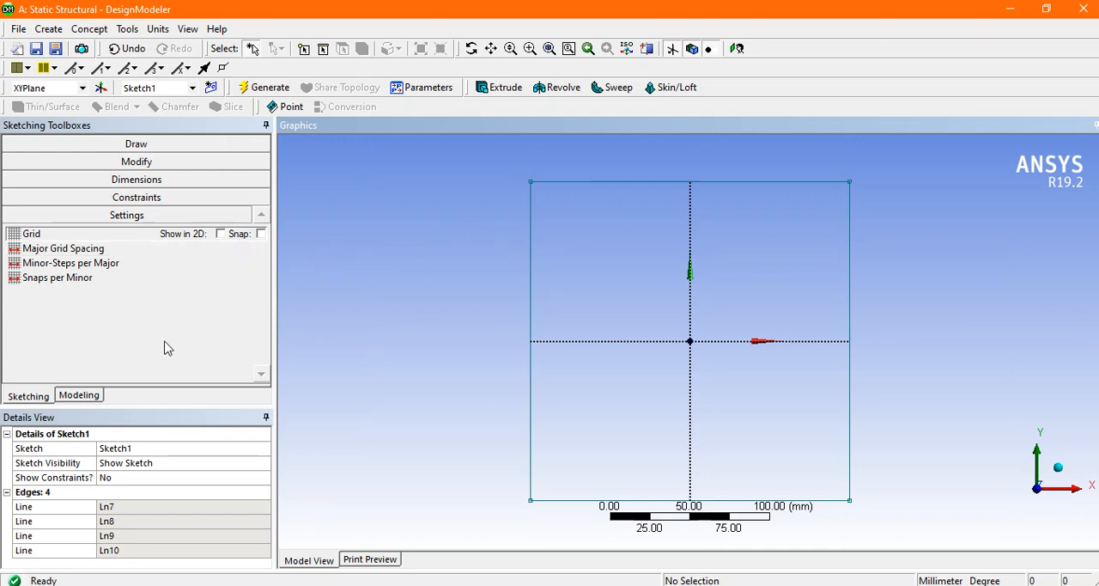
# Step: Return to modeling mode, regenerate, and start an Extrude with Sketch1 as its geometry
pyautogui.click(92, 396)
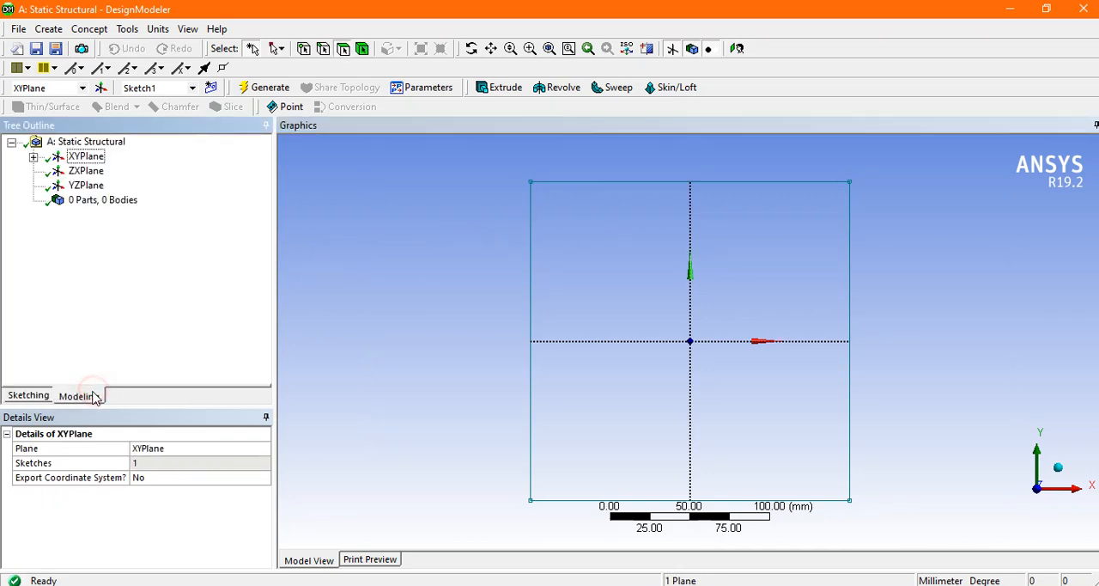
pyautogui.click(276, 89)
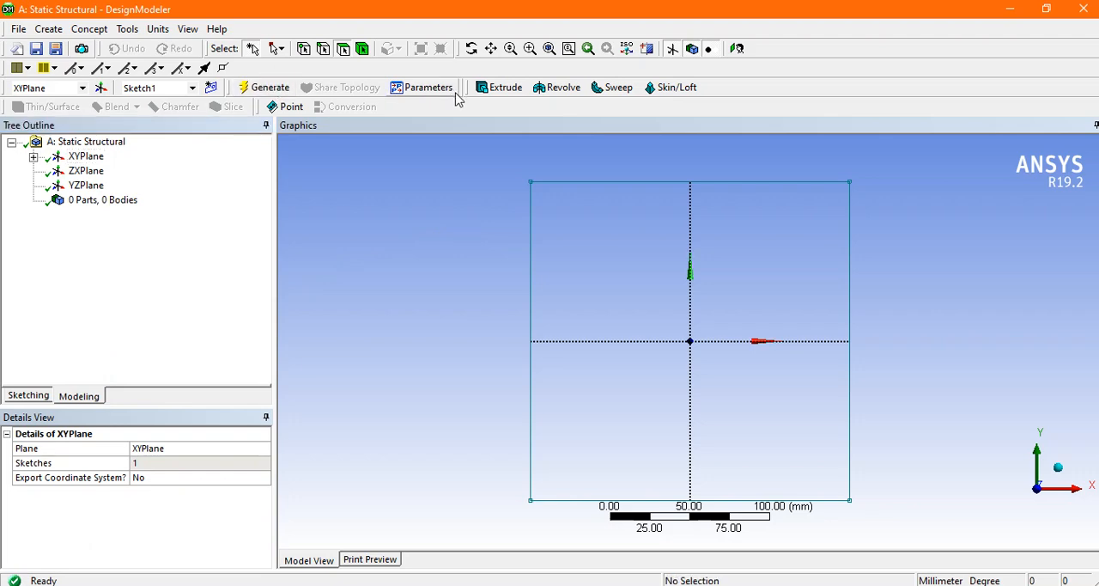
pyautogui.click(493, 92)
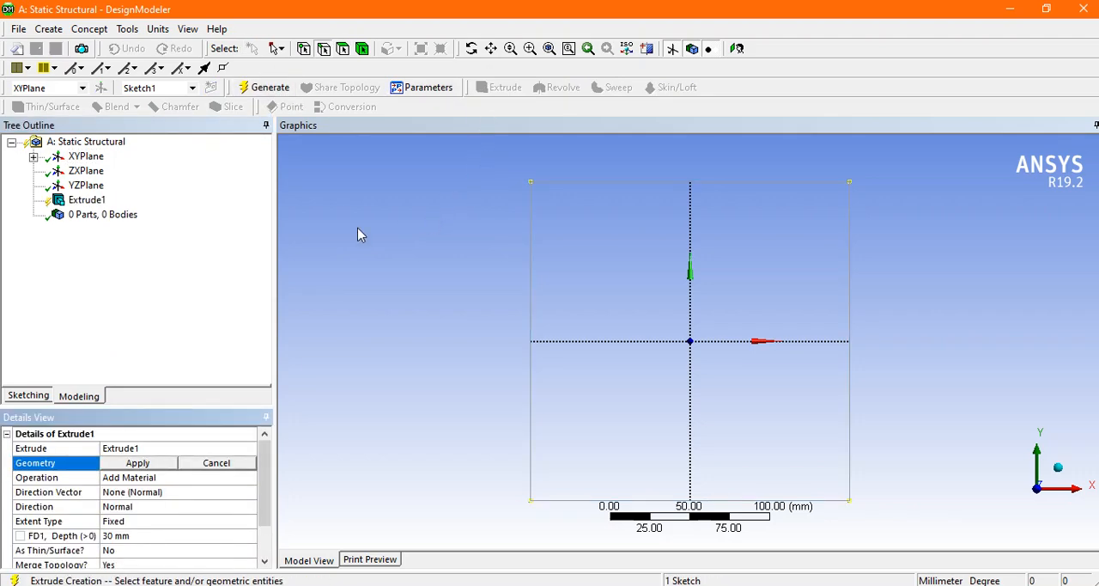
pyautogui.click(32, 156)
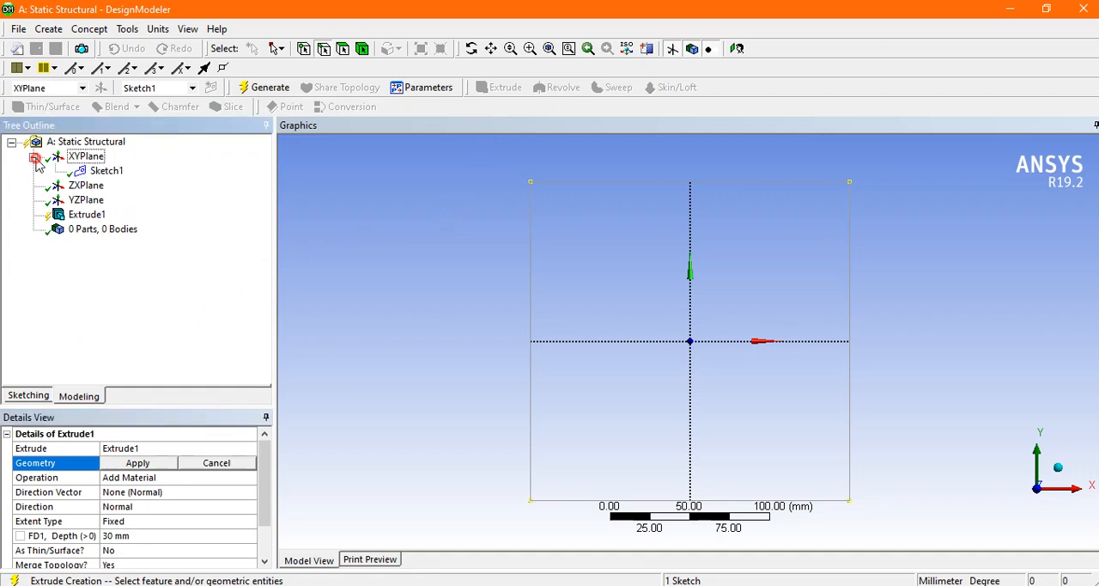
pyautogui.click(106, 170)
pyautogui.click(150, 463)
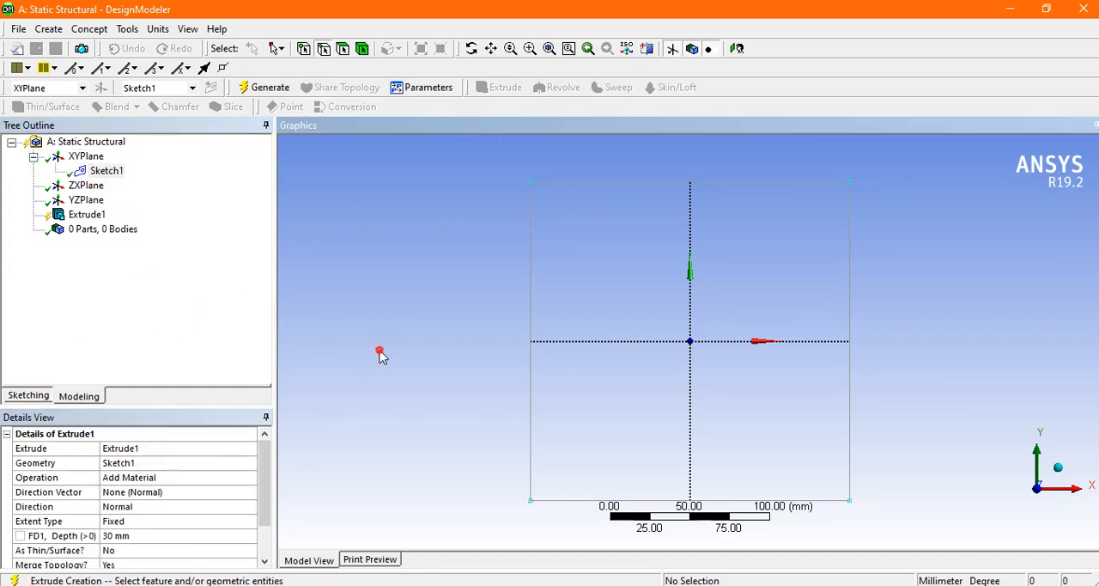
# Step: Check the beam's total length in the reference picture and set the extrusion depth to 10000 mm
pyautogui.scroll(-1, 260, 481)
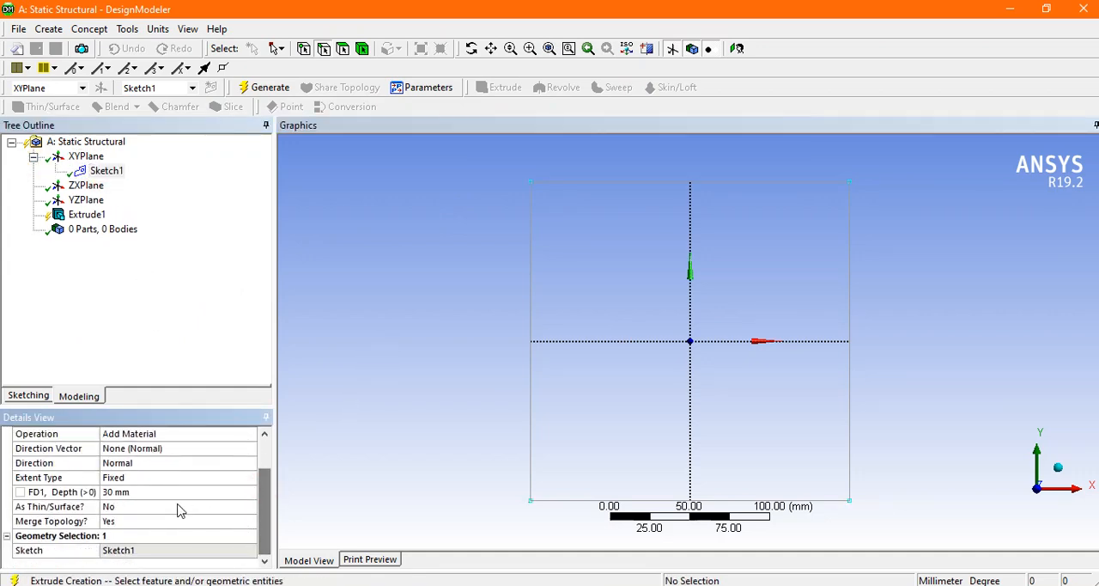
pyautogui.click(150, 490)
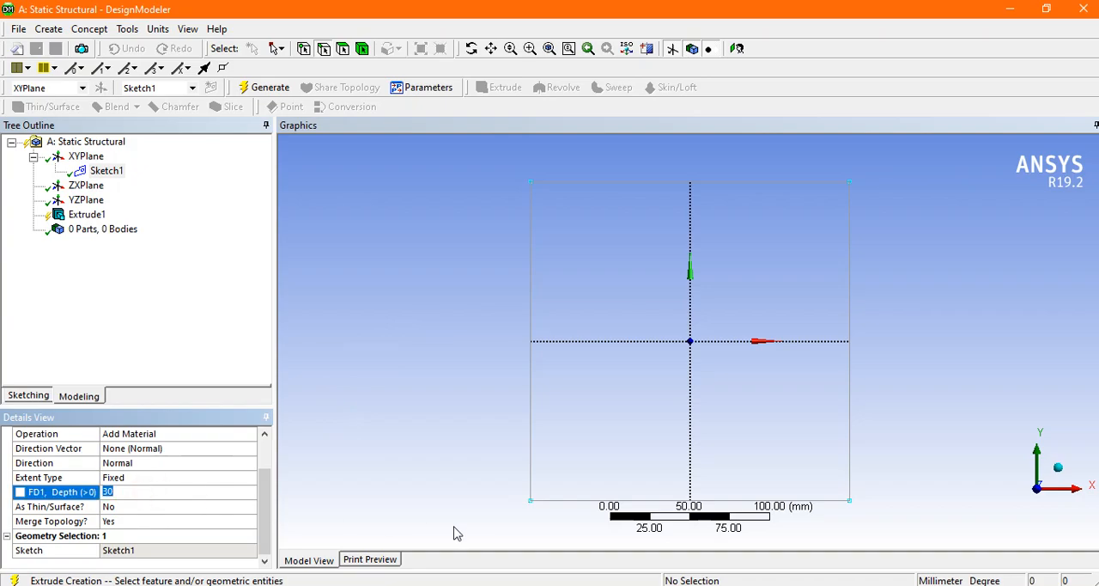
pyautogui.hotkey('alt', 'Tab')
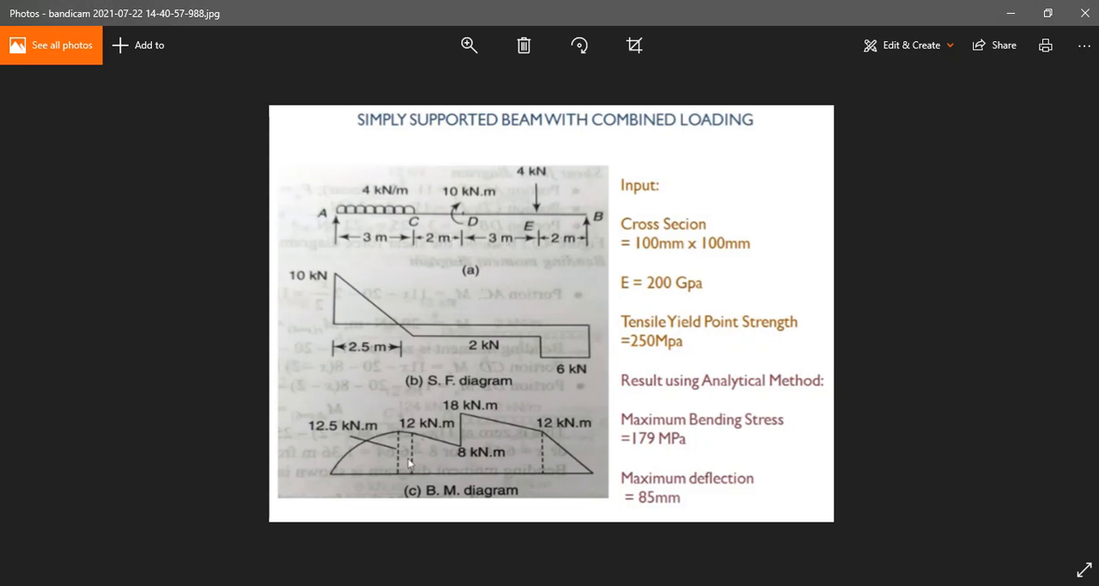
pyautogui.hotkey('alt', 'Tab')
pyautogui.click(144, 488)
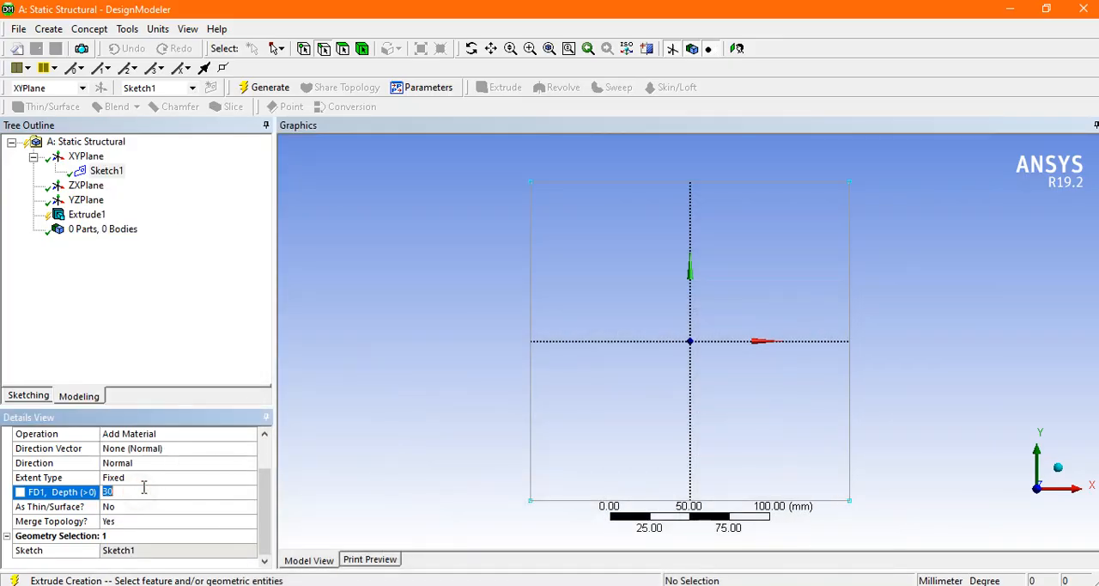
pyautogui.press('Return')
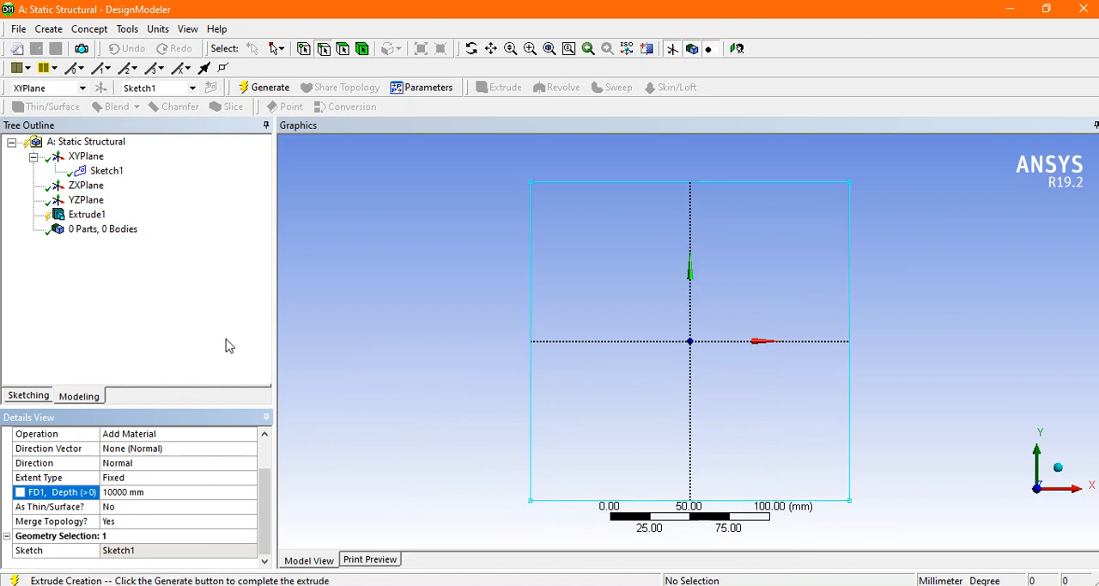
# Step: Generate the Extrude to create the solid beam and inspect its full length at an oblique angle
pyautogui.click(271, 88)
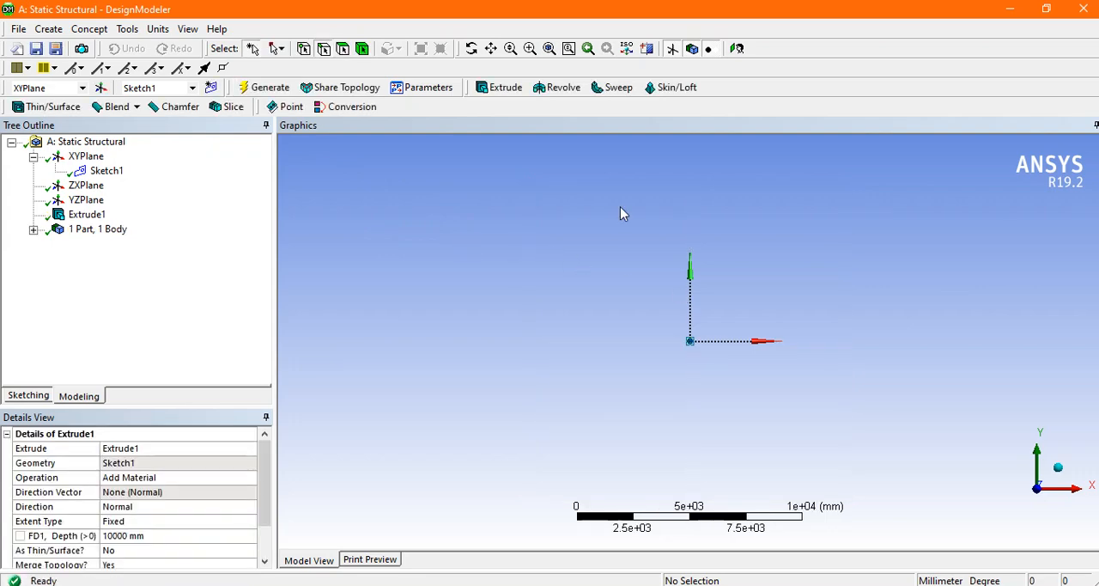
pyautogui.click(550, 48)
pyautogui.click(478, 236)
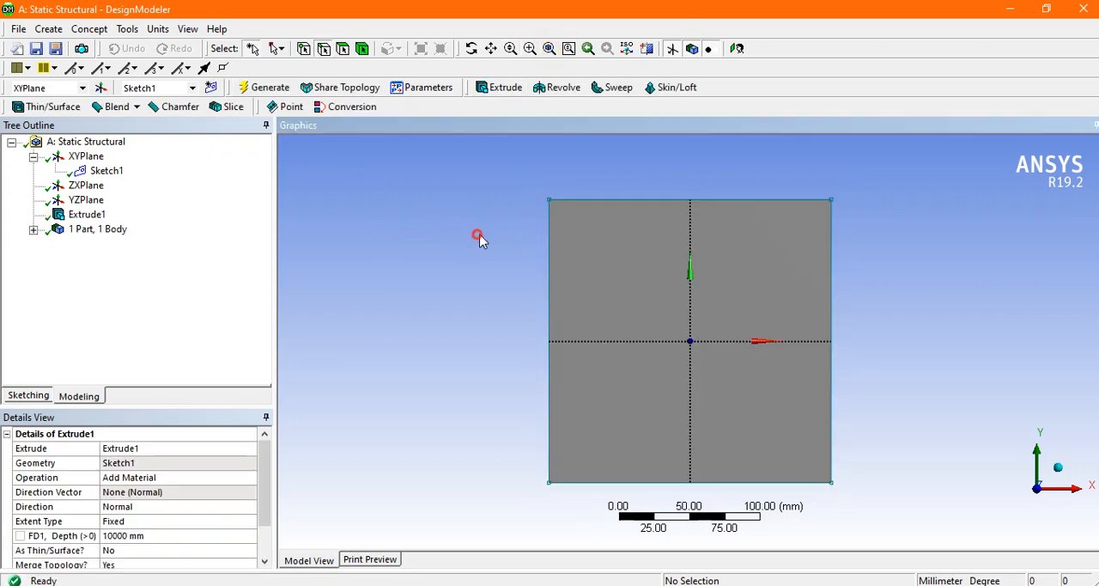
pyautogui.scroll(-4, 658, 257)
pyautogui.moveTo(891, 282); pyautogui.dragTo(876, 287, button='middle')
pyautogui.scroll(-4, 883, 284)
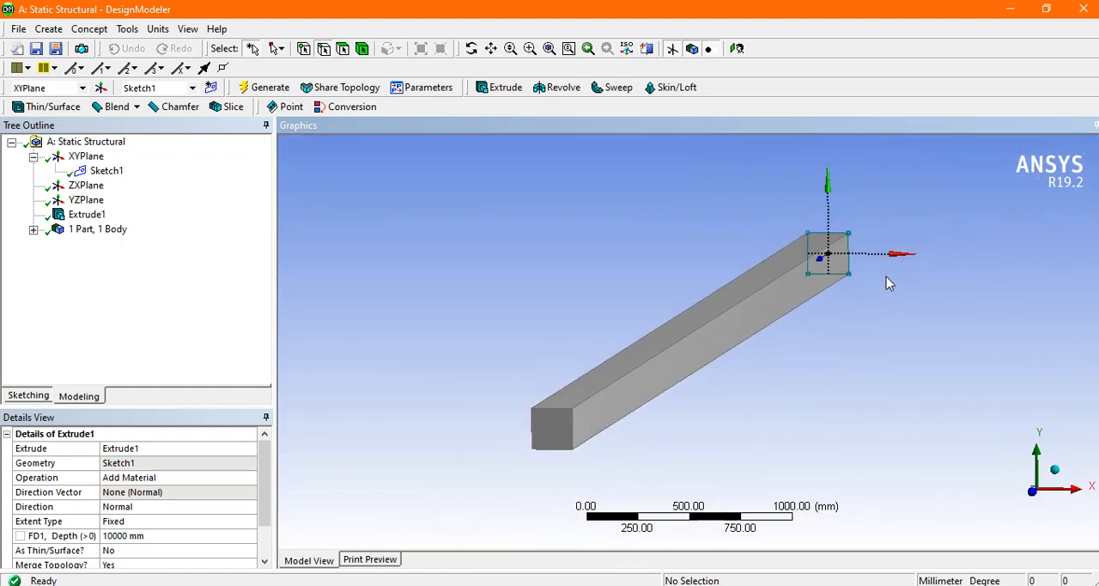
pyautogui.moveTo(875, 331); pyautogui.dragTo(851, 326, button='middle')
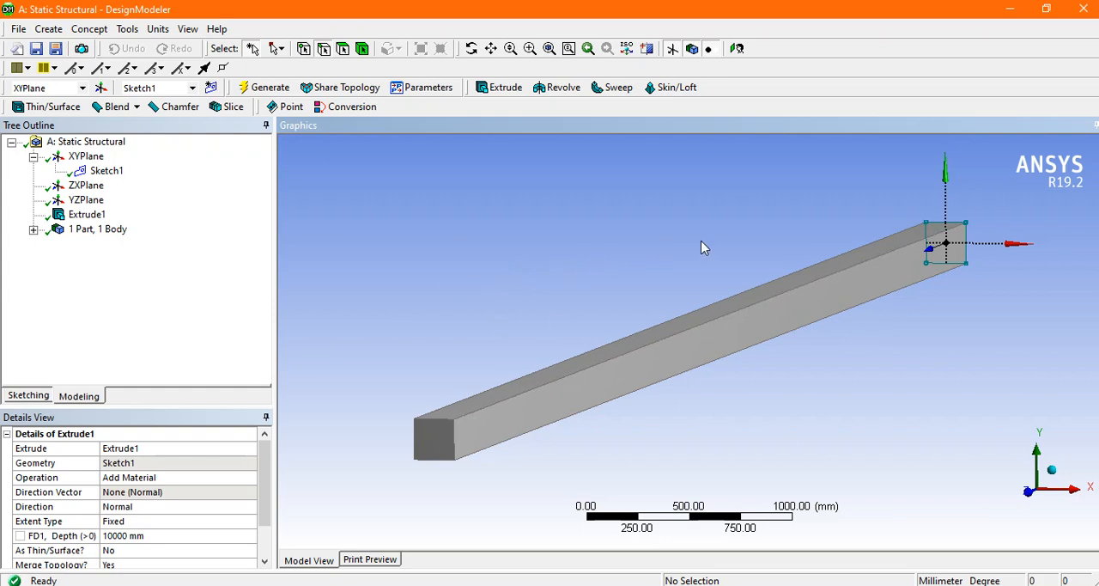
pyautogui.moveTo(706, 248)
pyautogui.mouseDown(button='middle')
pyautogui.moveTo(688, 239)
pyautogui.moveTo(684, 318)
pyautogui.moveTo(700, 238)
pyautogui.moveTo(712, 233)
pyautogui.moveTo(705, 259)
pyautogui.mouseUp(button='middle')
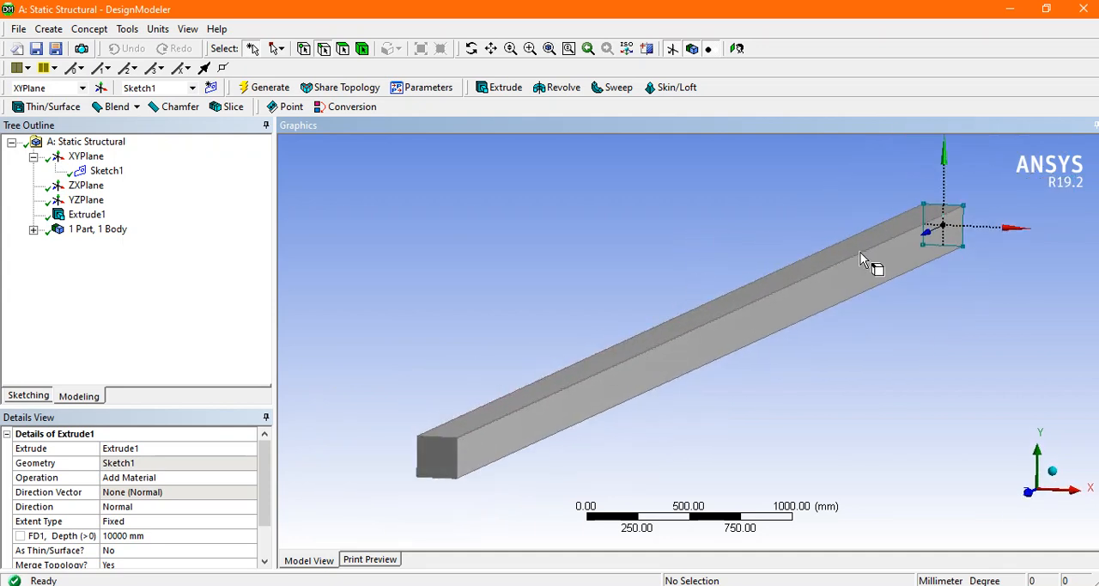
pyautogui.moveTo(675, 314); pyautogui.dragTo(662, 296, button='middle')
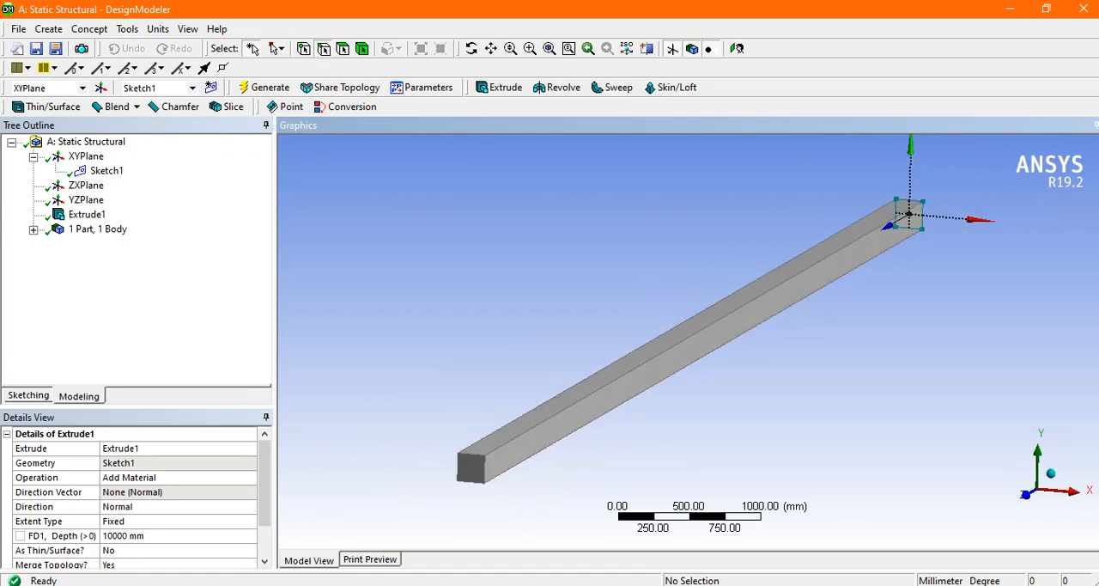
# Step: Create and generate a new plane from the beam's long upper face
pyautogui.click(499, 584)
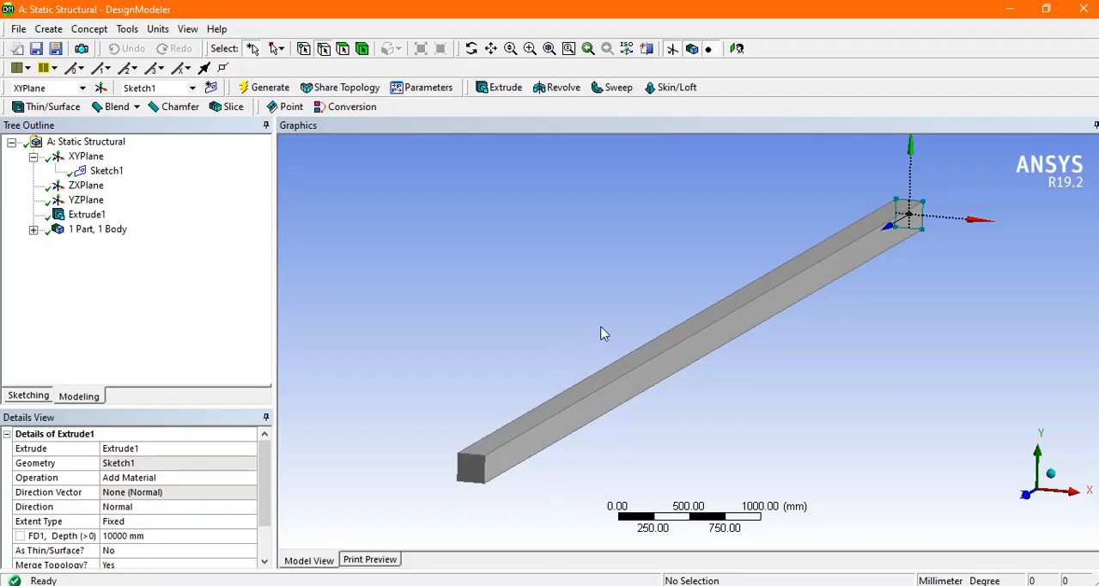
pyautogui.moveTo(601, 332)
pyautogui.mouseDown(button='middle')
pyautogui.moveTo(589, 307)
pyautogui.moveTo(601, 329)
pyautogui.mouseUp(button='middle')
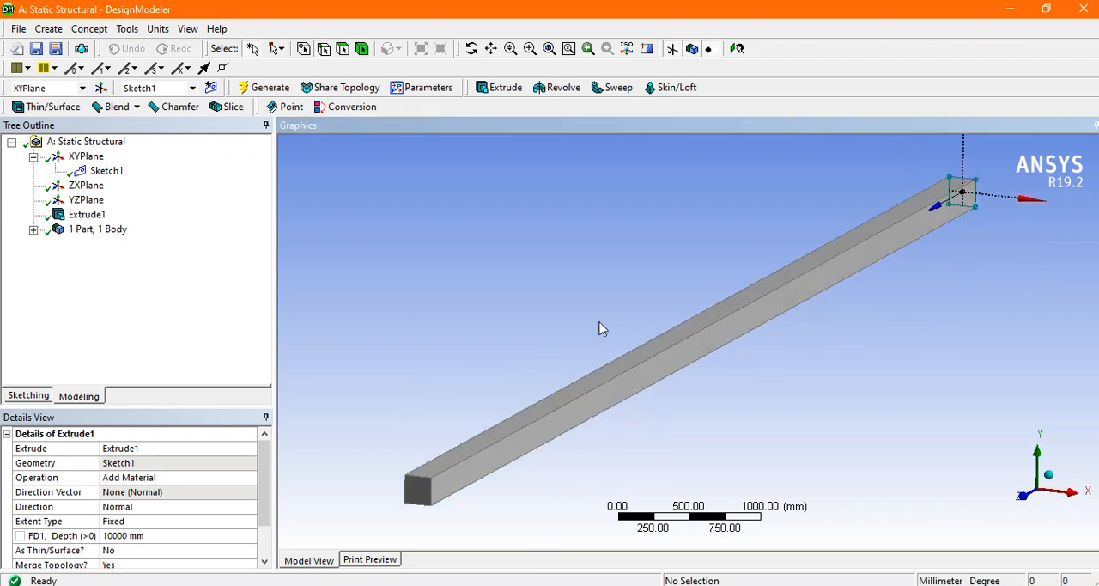
pyautogui.click(343, 48)
pyautogui.click(638, 360)
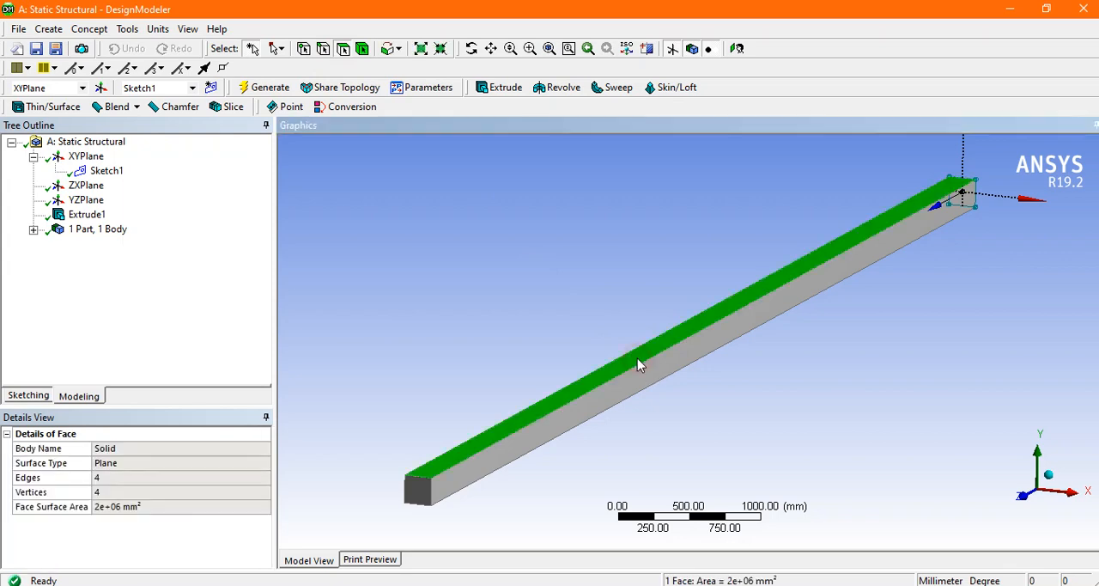
pyautogui.click(100, 88)
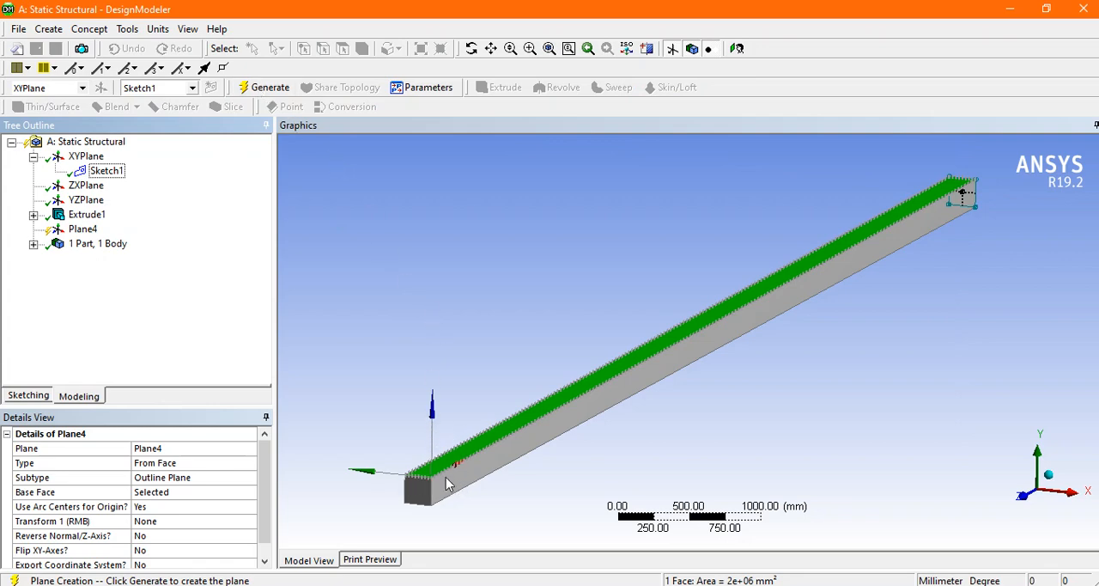
pyautogui.click(262, 88)
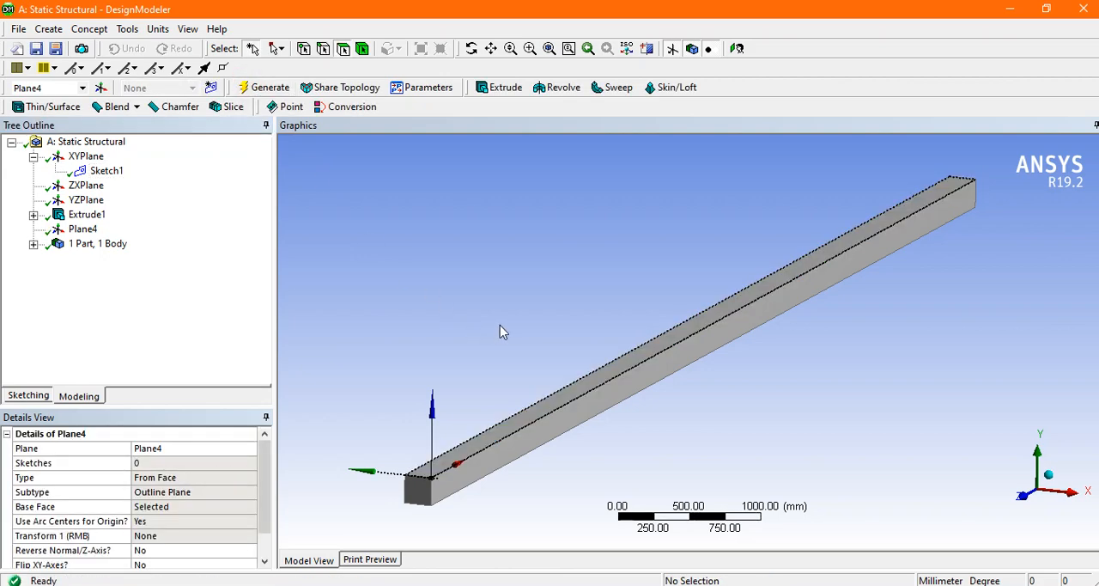
# Step: Check the spacing of load points C, D and E along the beam in the reference picture
pyautogui.scroll(-2, 507, 322)
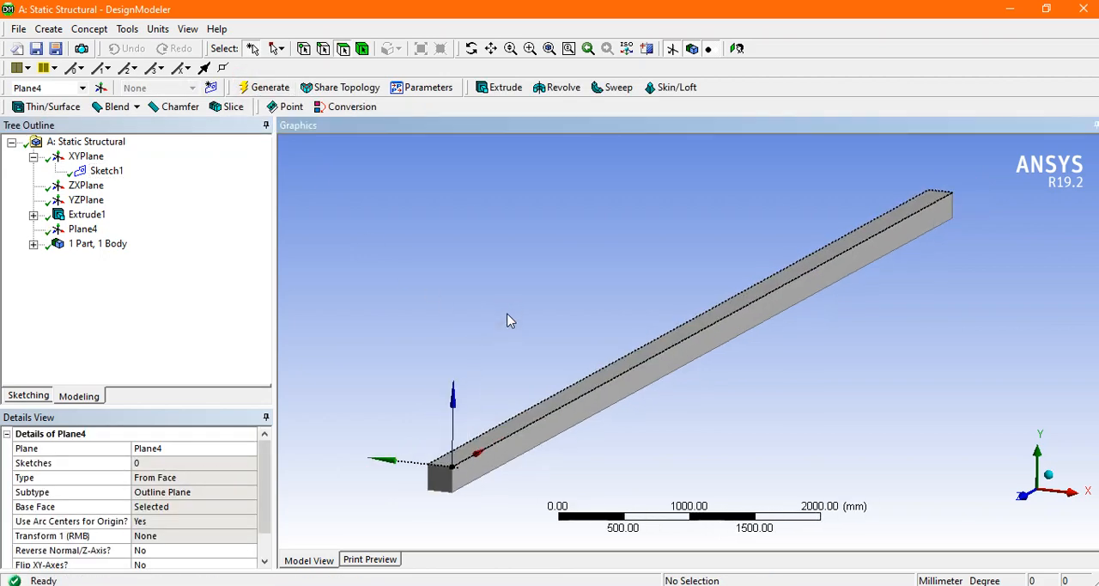
pyautogui.scroll(2, 506, 321)
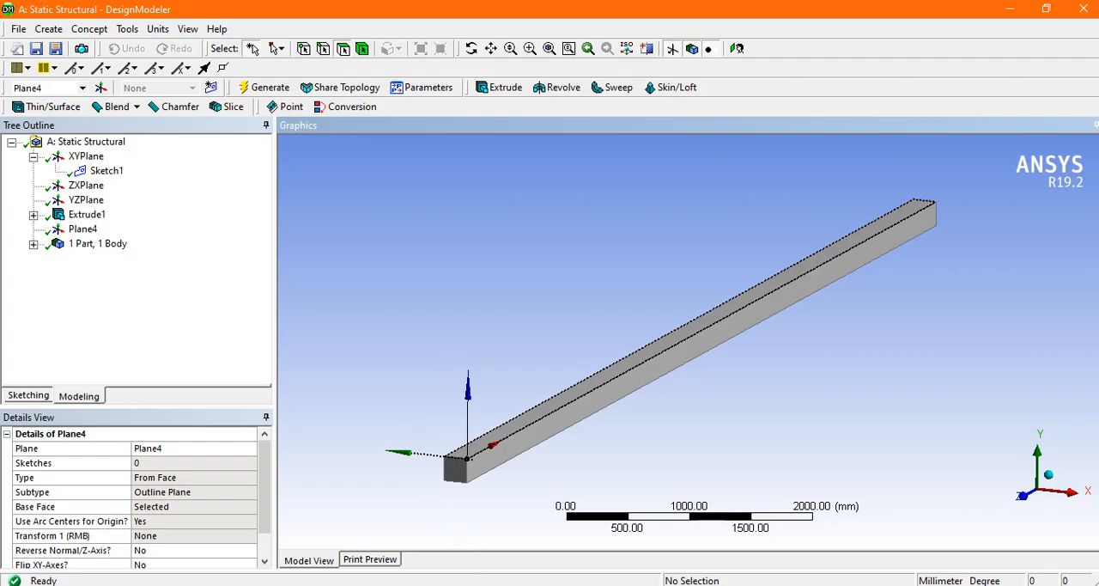
pyautogui.hotkey('alt', 'Tab')
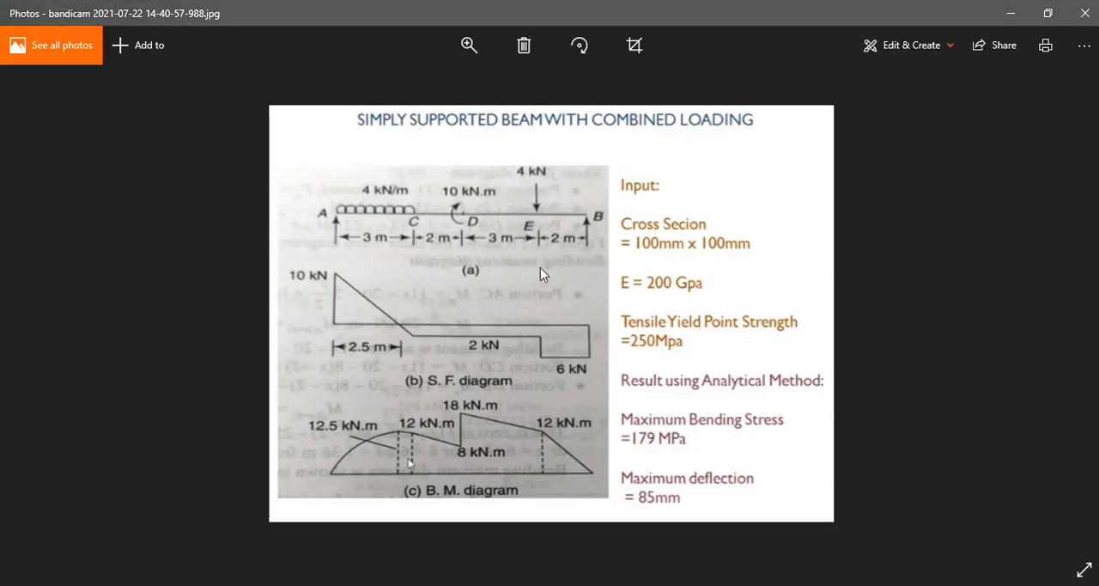
pyautogui.hotkey('alt', 'Tab')
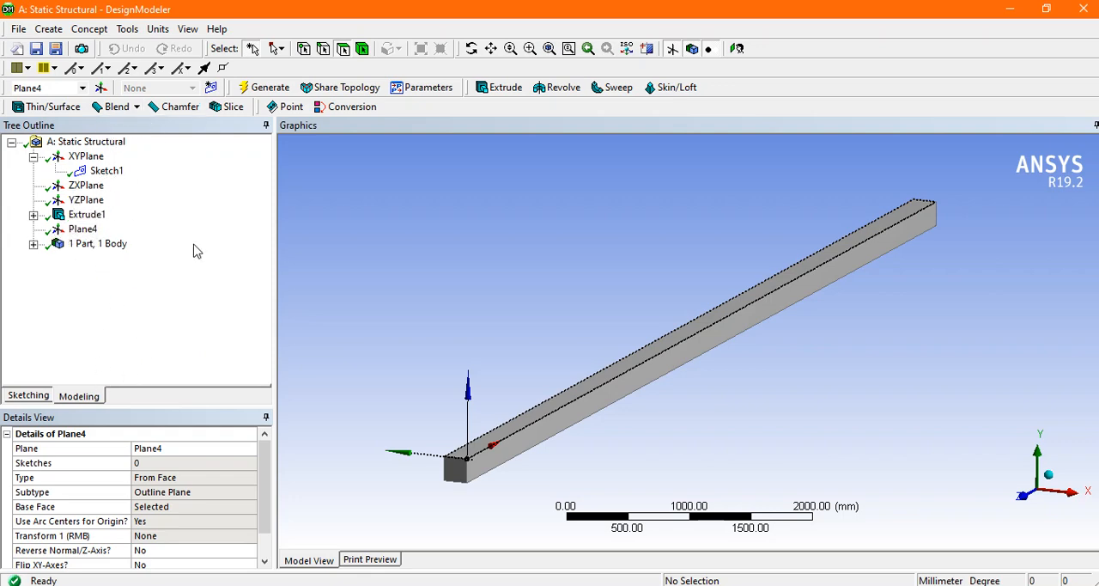
# Step: Offset the new plane's short end edge to place three lines across the beam's upper face, the first about 2794 mm from that end
pyautogui.click(30, 397)
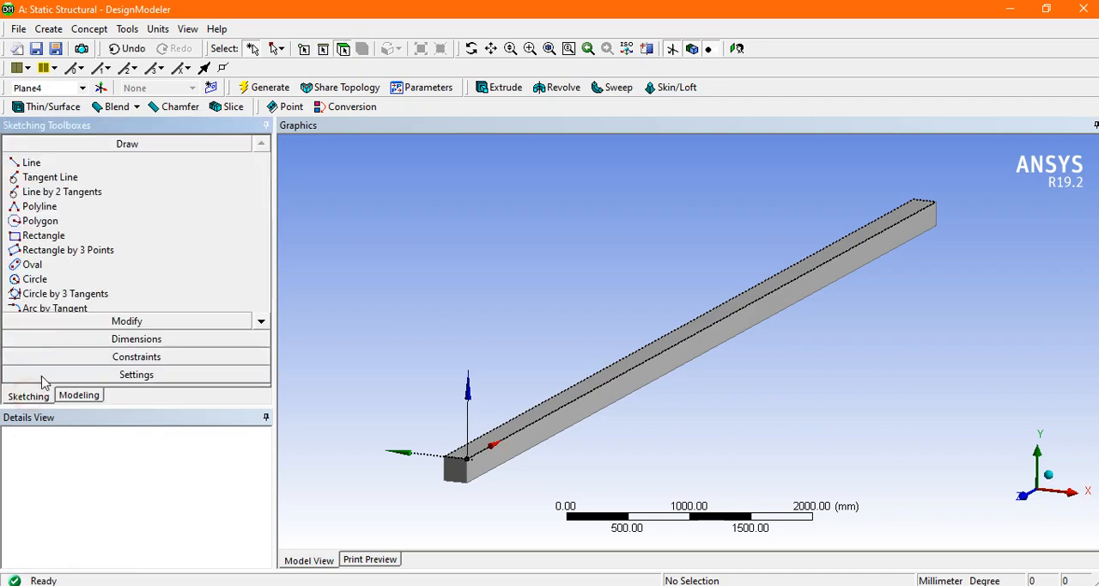
pyautogui.click(136, 325)
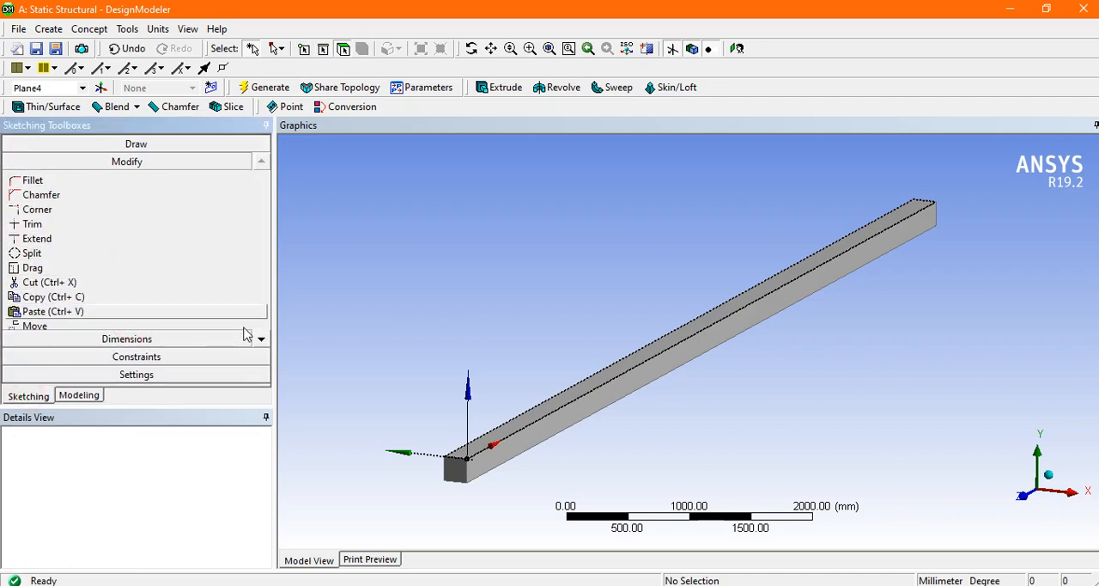
pyautogui.click(262, 339)
pyautogui.click(262, 339)
pyautogui.click(262, 340)
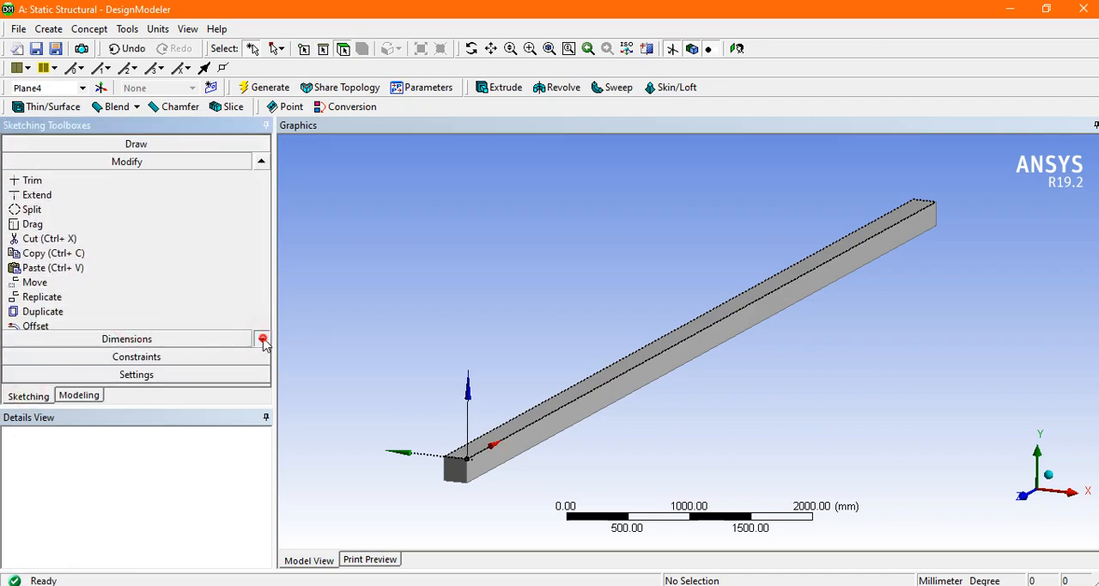
pyautogui.click(262, 339)
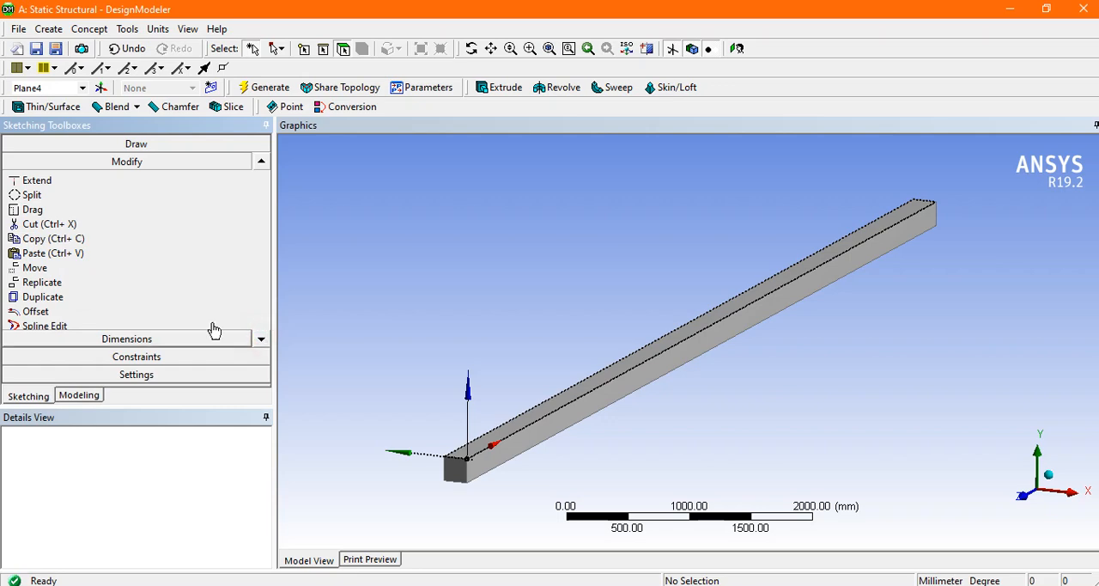
pyautogui.click(41, 313)
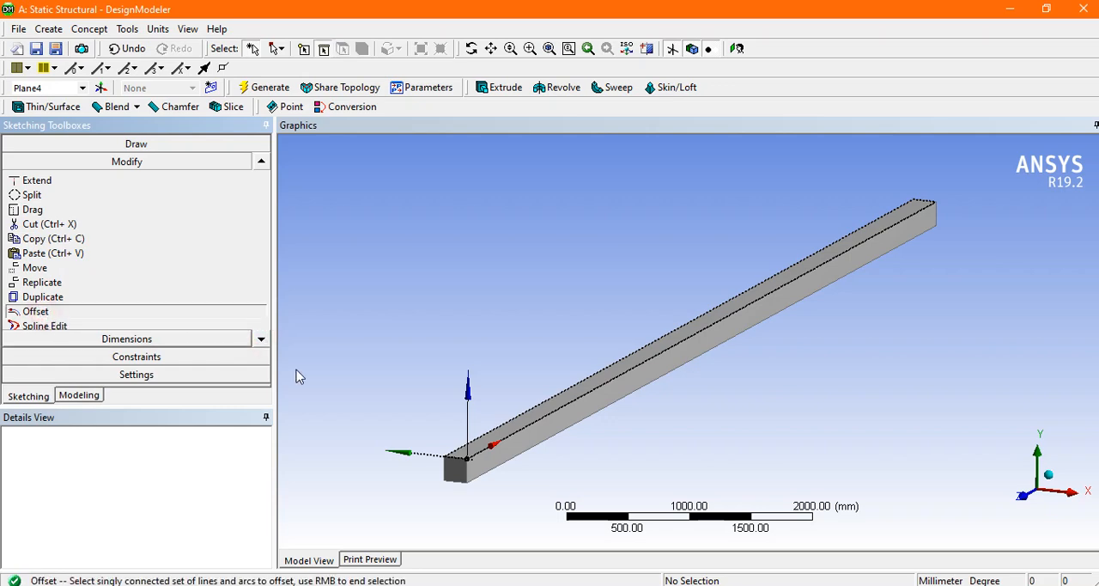
pyautogui.click(458, 461)
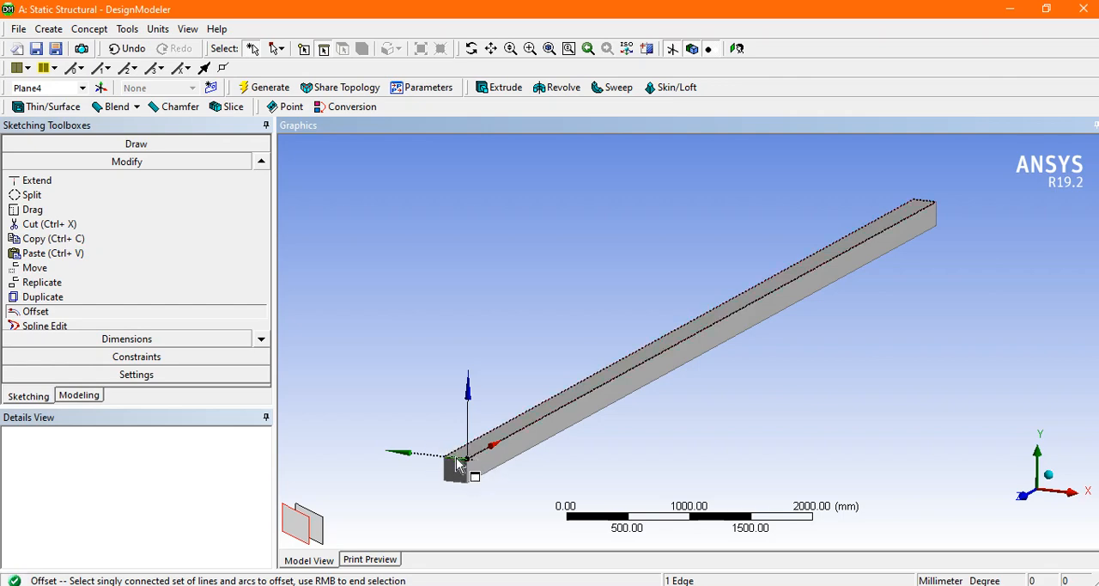
pyautogui.rightClick(457, 464)
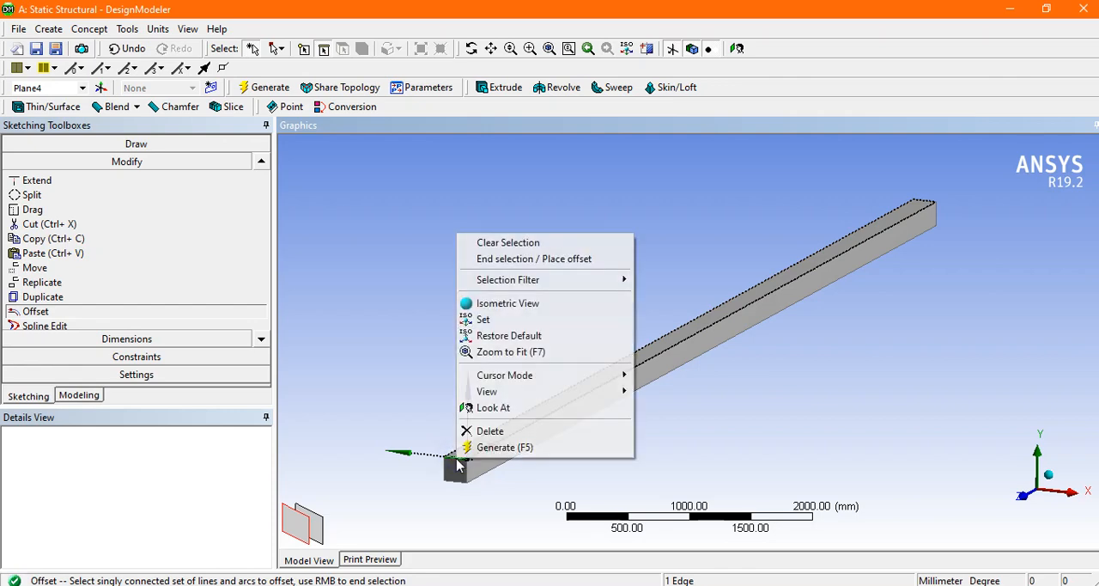
pyautogui.click(554, 262)
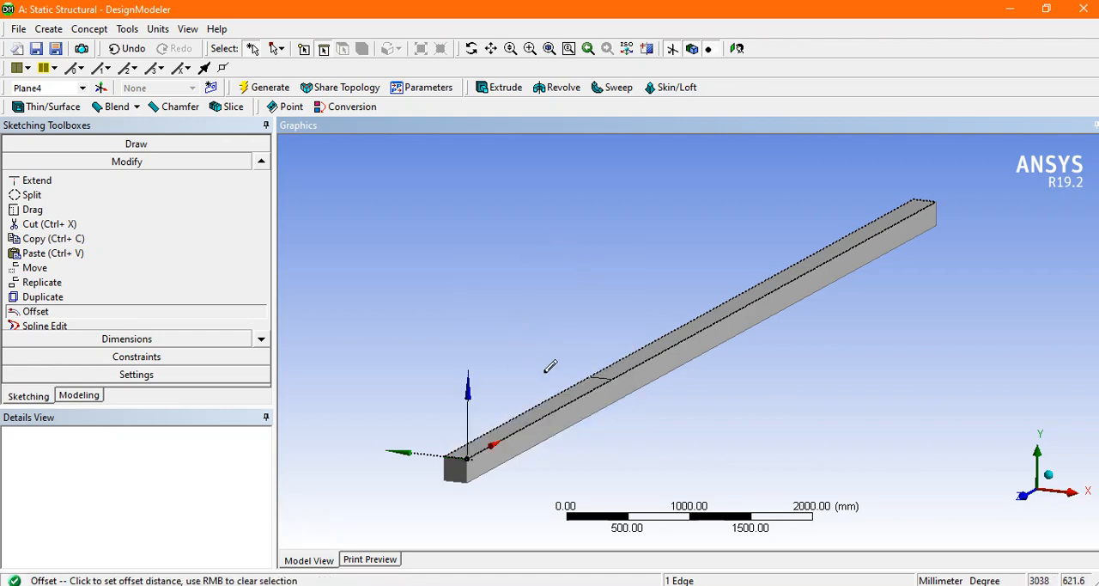
pyautogui.click(486, 378)
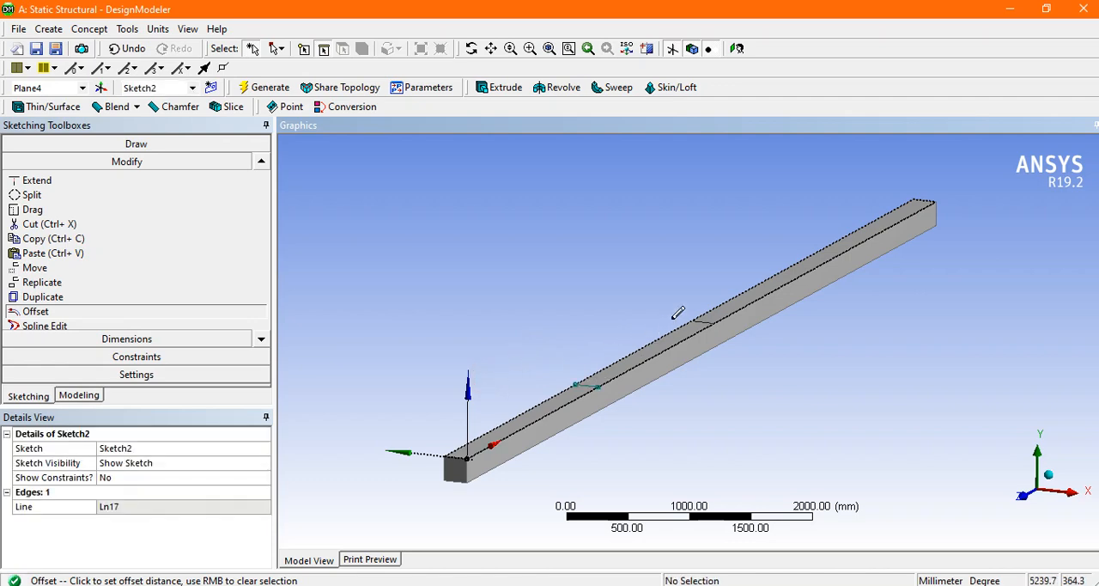
pyautogui.click(668, 313)
pyautogui.click(794, 242)
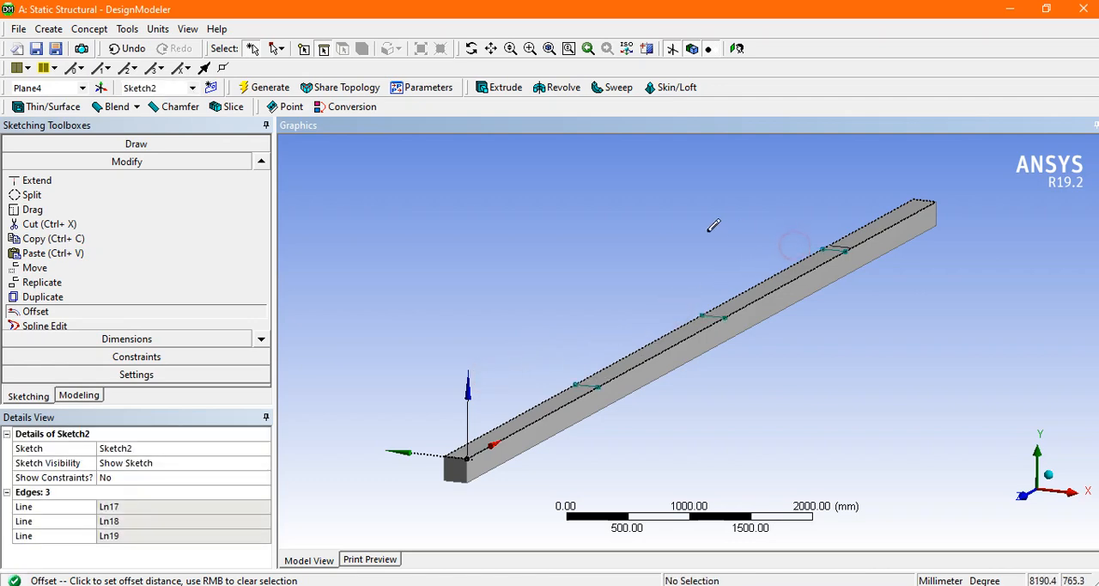
pyautogui.rightClick(578, 198)
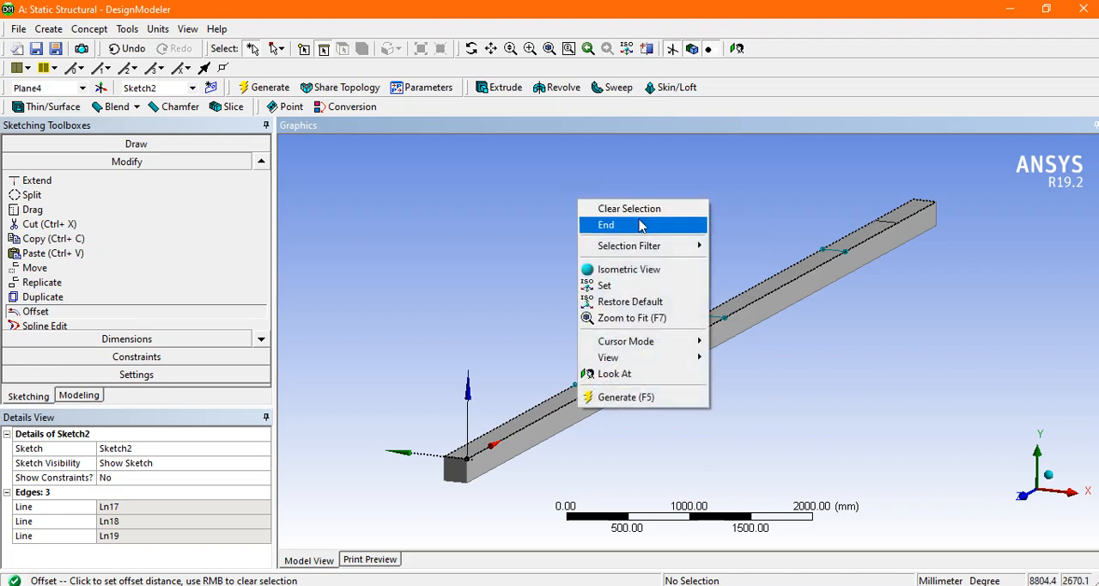
pyautogui.click(640, 224)
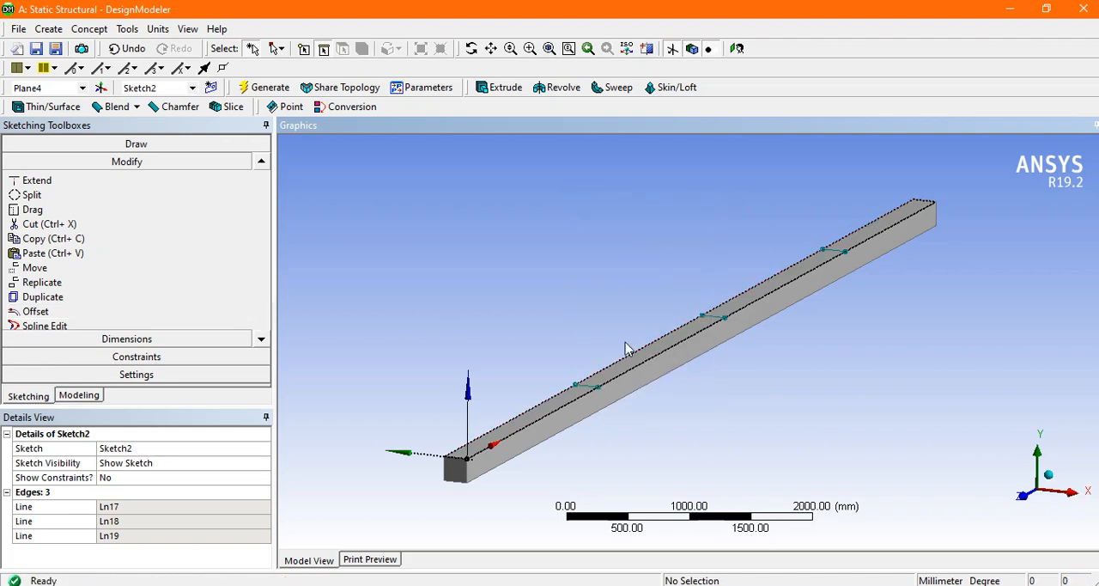
# Step: Add a horizontal dimension from the beam's near end edge to the first offset line
pyautogui.moveTo(632, 303); pyautogui.dragTo(613, 343, button='middle')
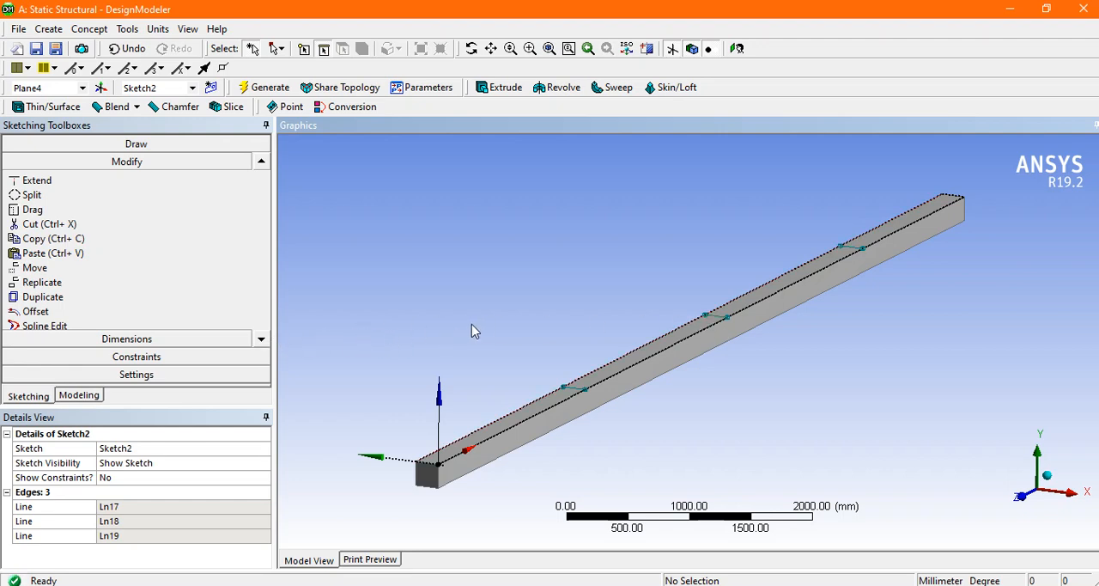
pyautogui.click(143, 340)
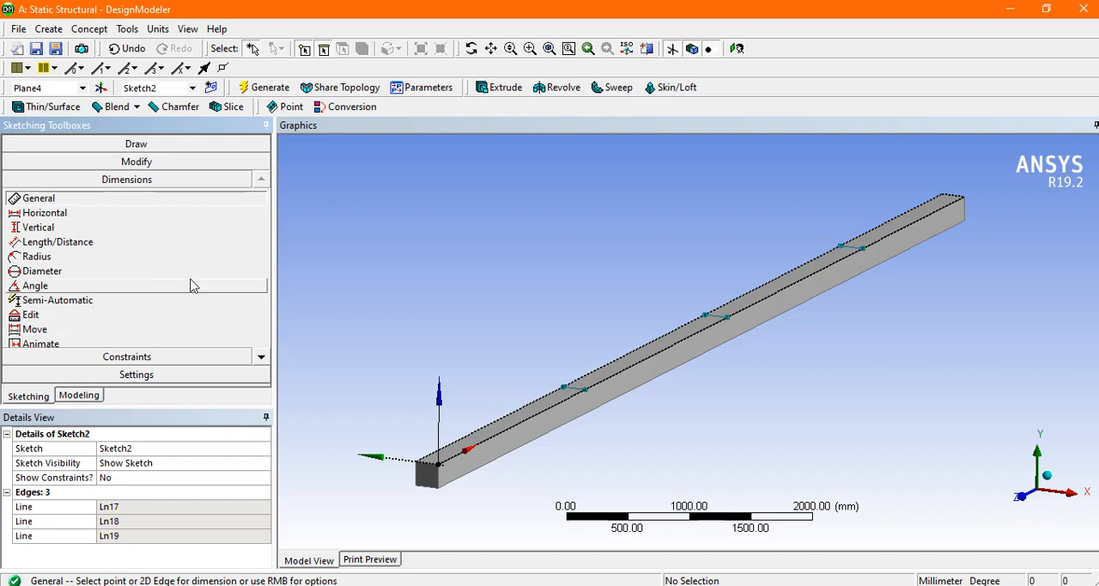
pyautogui.click(51, 213)
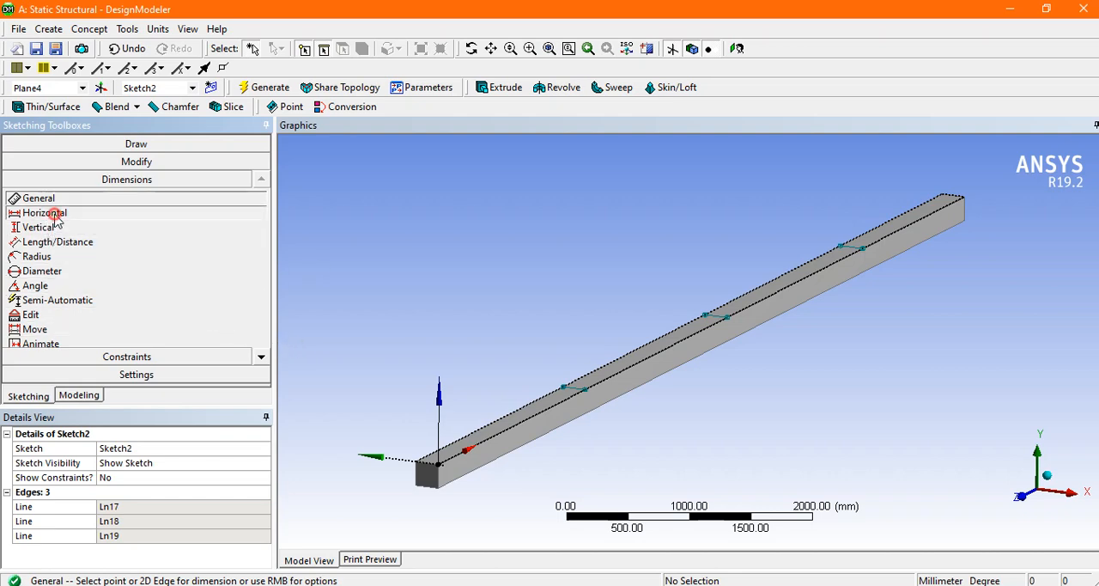
pyautogui.click(435, 462)
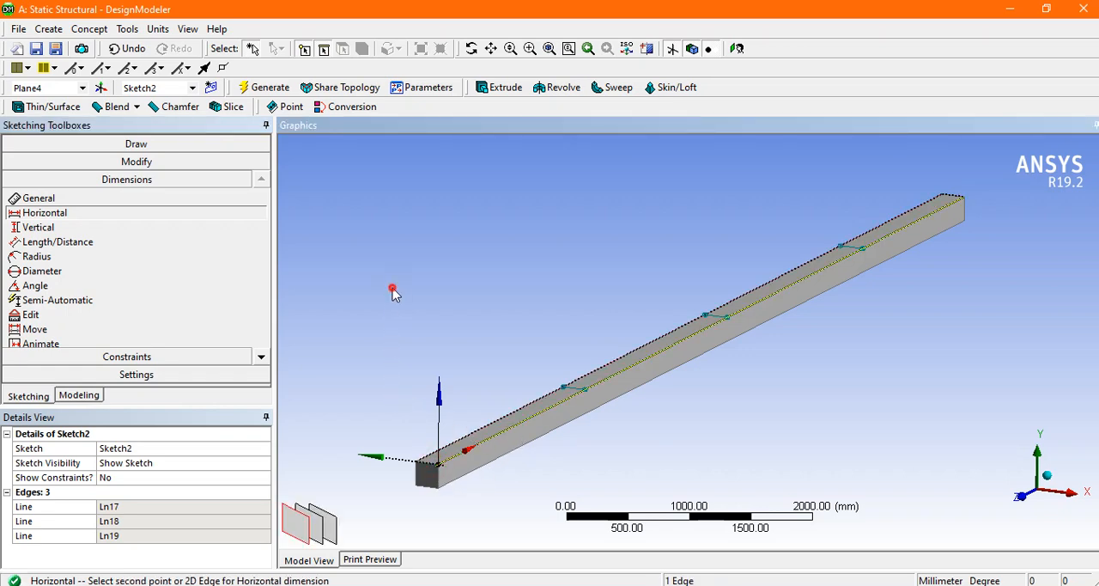
pyautogui.click(89, 226)
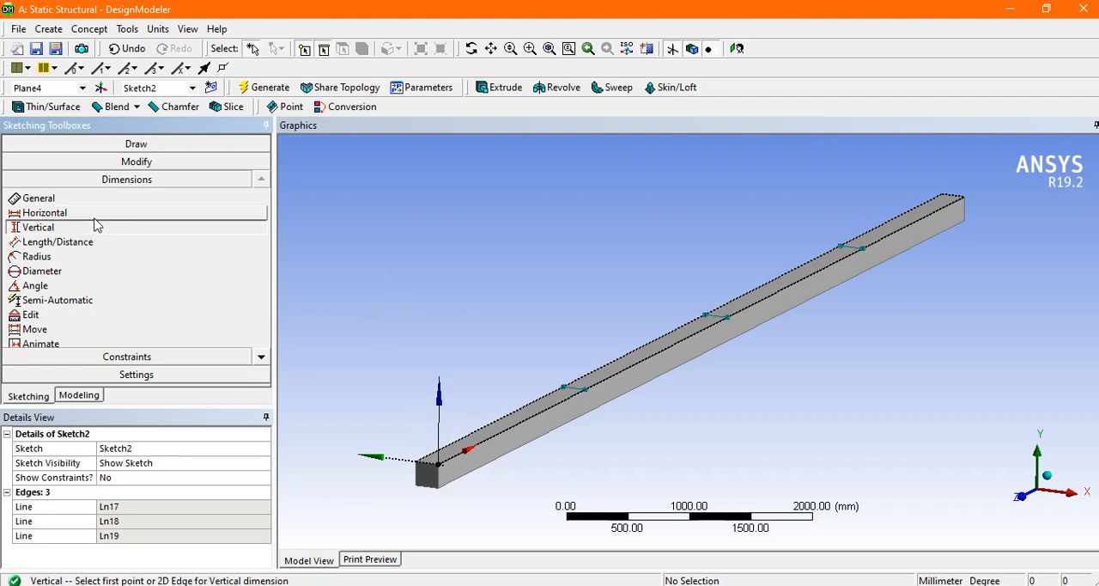
pyautogui.click(92, 214)
pyautogui.click(421, 464)
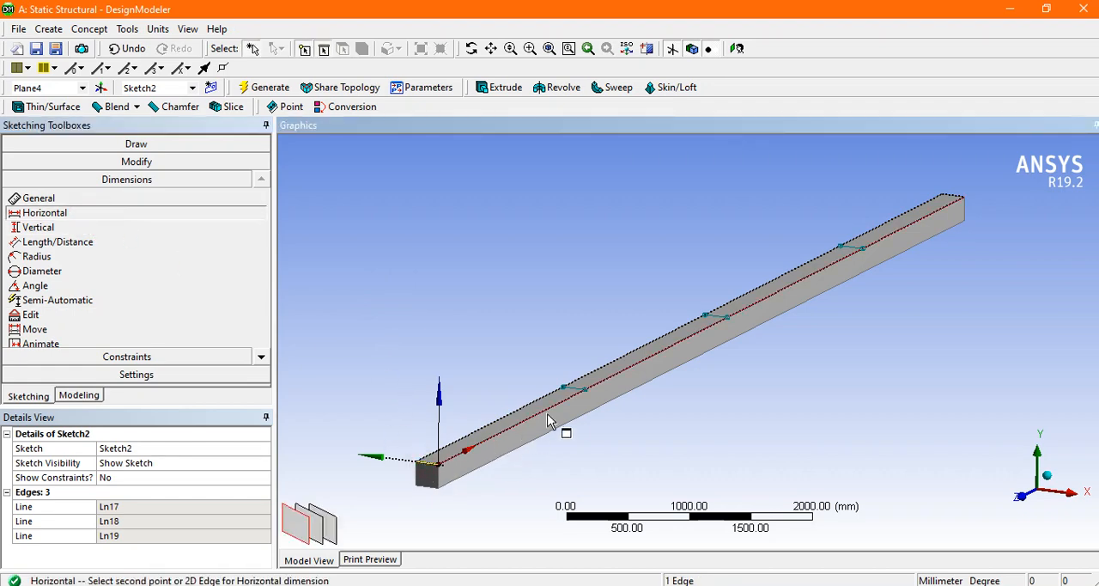
pyautogui.click(576, 391)
pyautogui.click(446, 375)
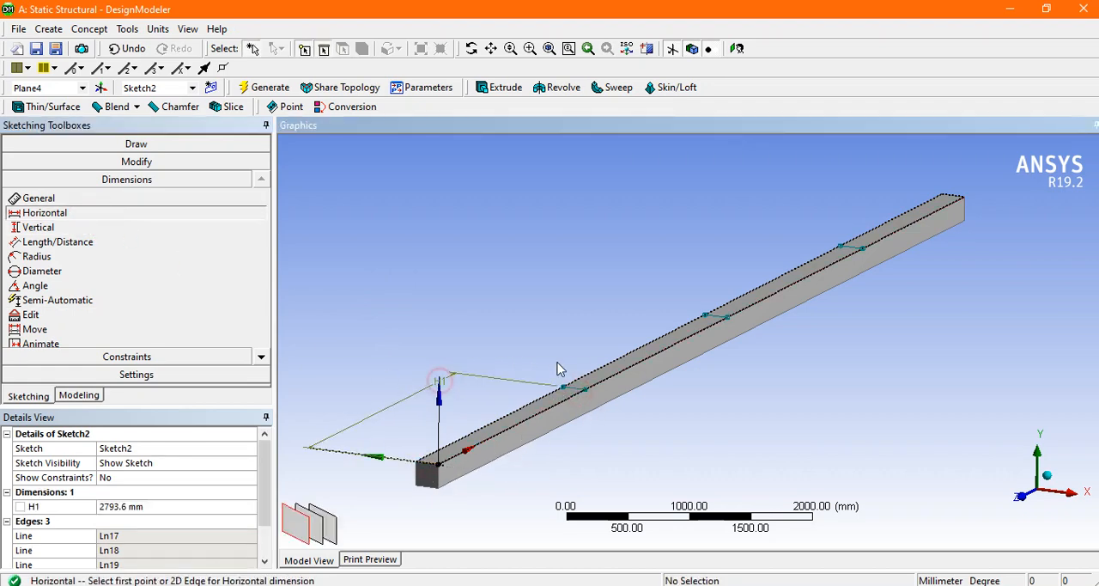
# Step: Add horizontal dimensions between the first and second offset lines and between the second and third offset lines
pyautogui.click(575, 391)
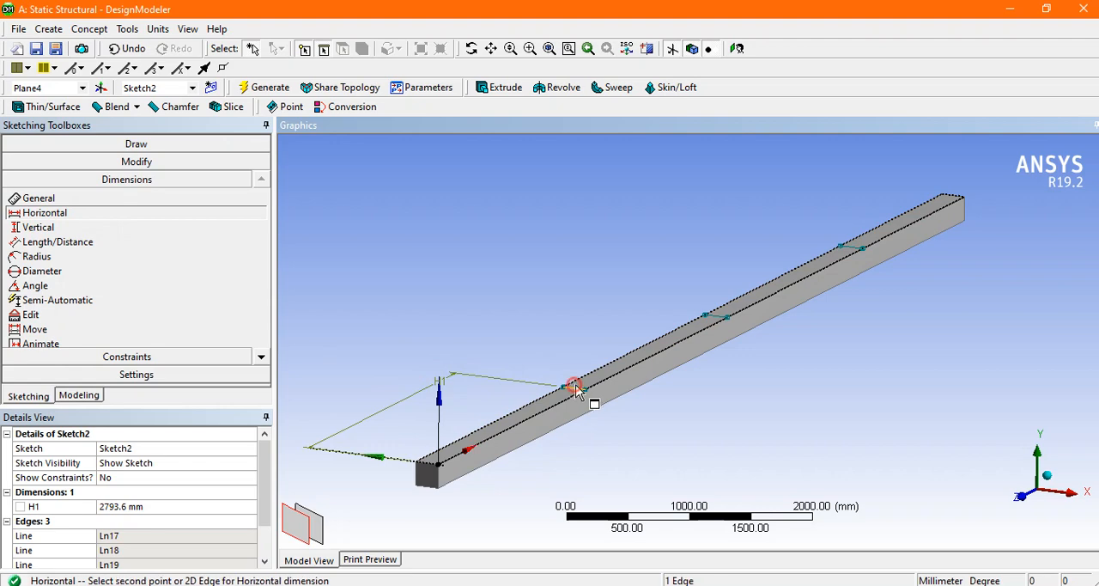
pyautogui.click(704, 316)
pyautogui.click(588, 283)
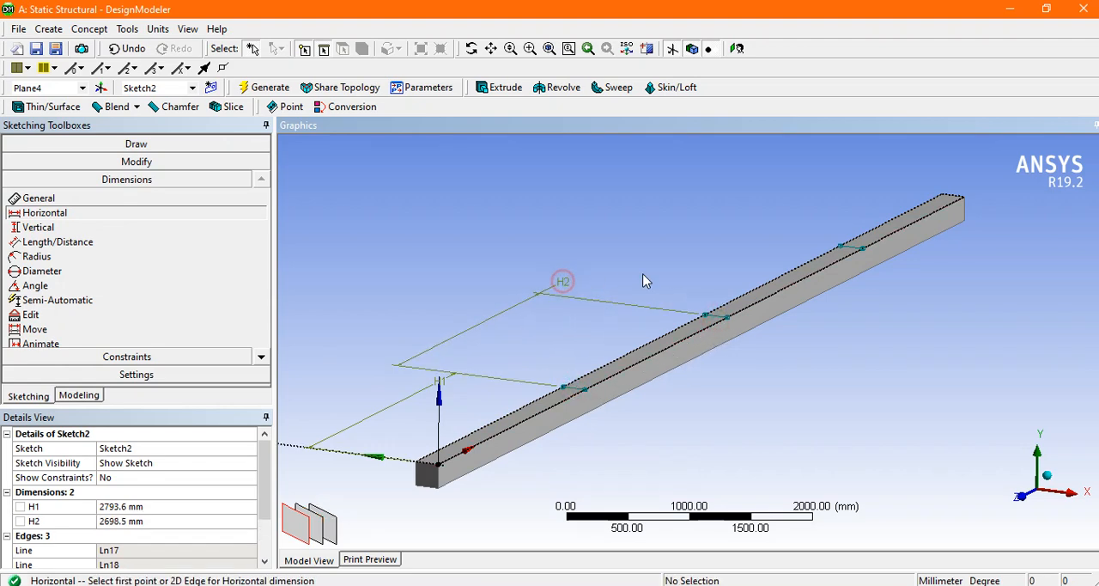
pyautogui.click(720, 317)
pyautogui.click(860, 248)
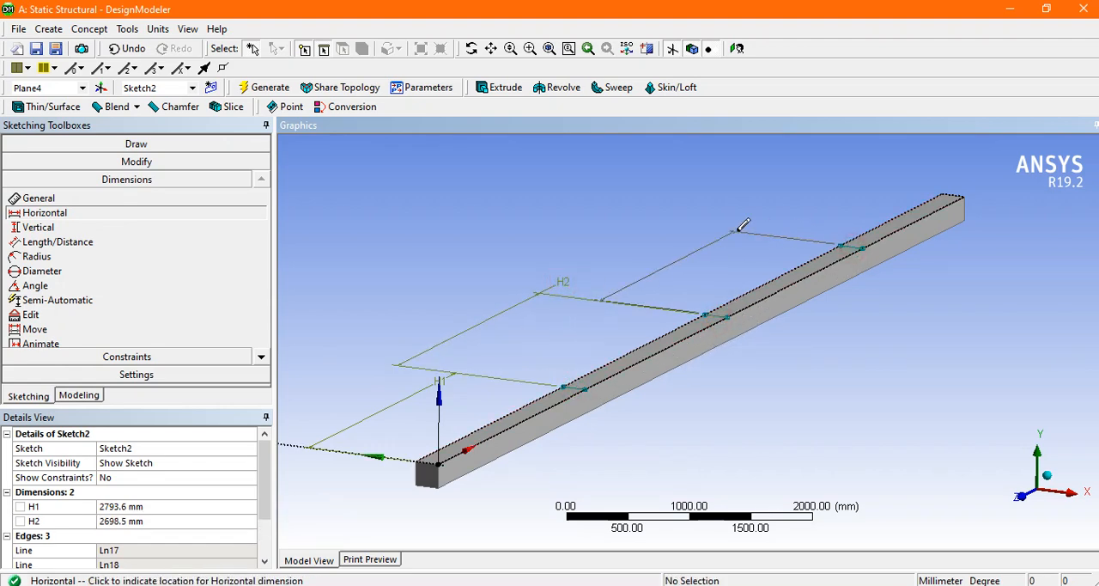
pyautogui.click(732, 232)
# Step: Check the load spacing in the reference picture and set dimension H1, from the beam's near end to the first line, to 3000 mm
pyautogui.moveTo(265, 464); pyautogui.dragTo(267, 496)
pyautogui.click(128, 448)
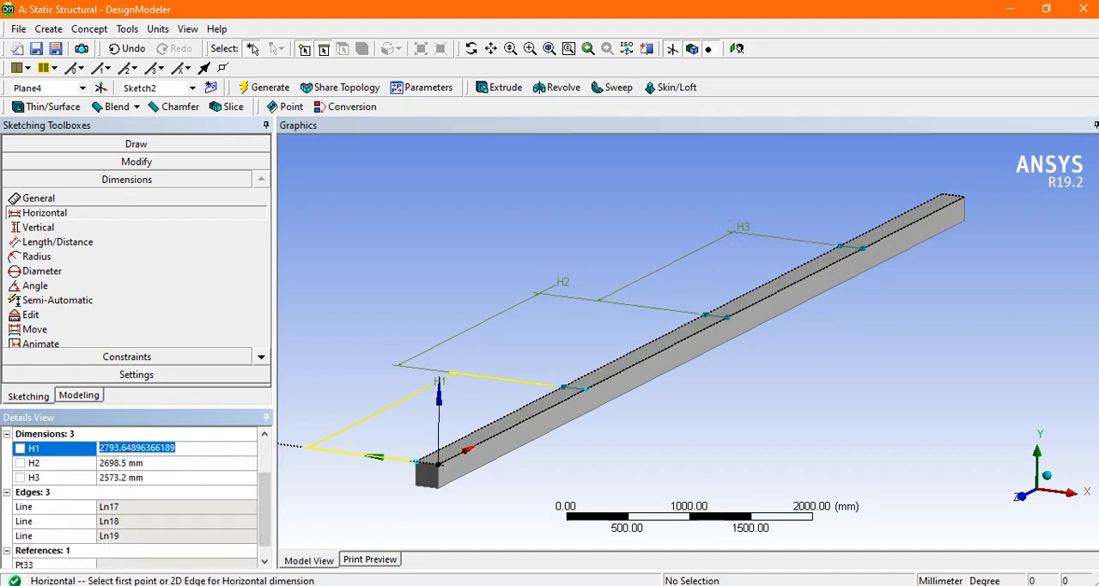
pyautogui.hotkey('alt', 'Tab')
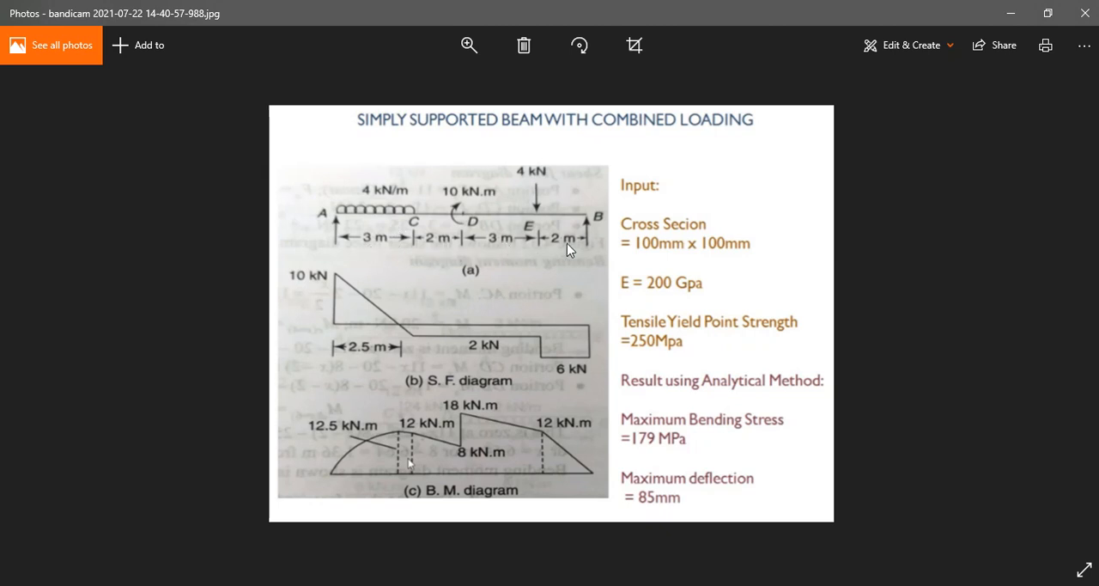
pyautogui.click(534, 585)
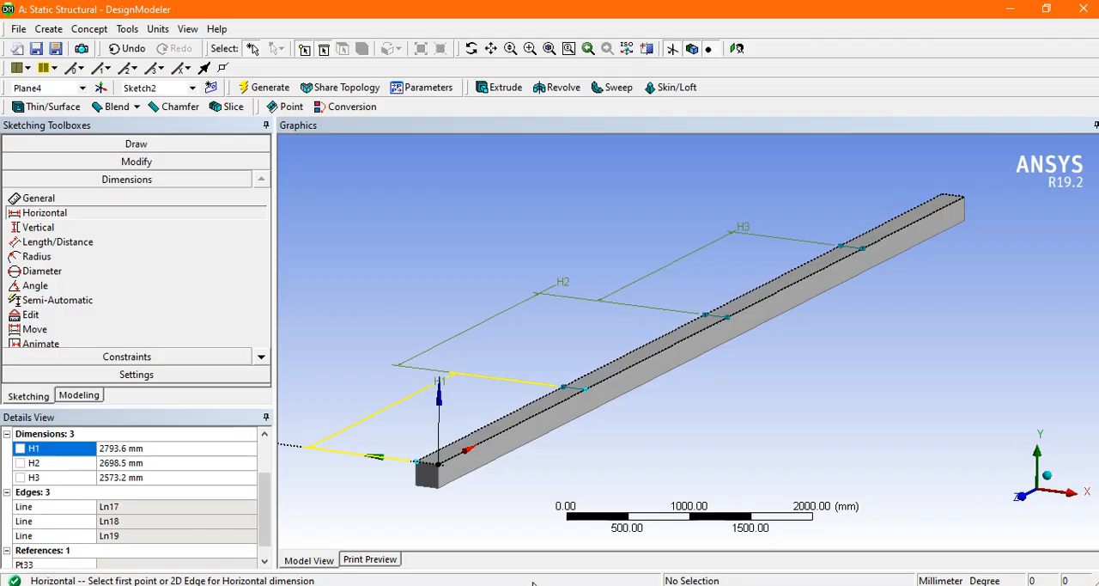
pyautogui.click(131, 506)
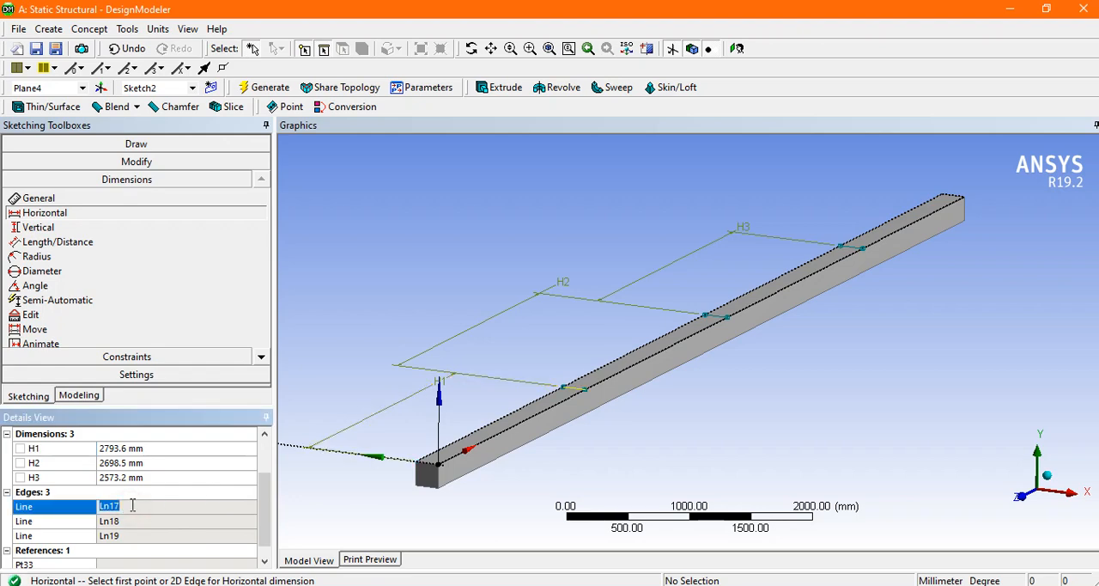
pyautogui.click(147, 451)
pyautogui.write('3000')
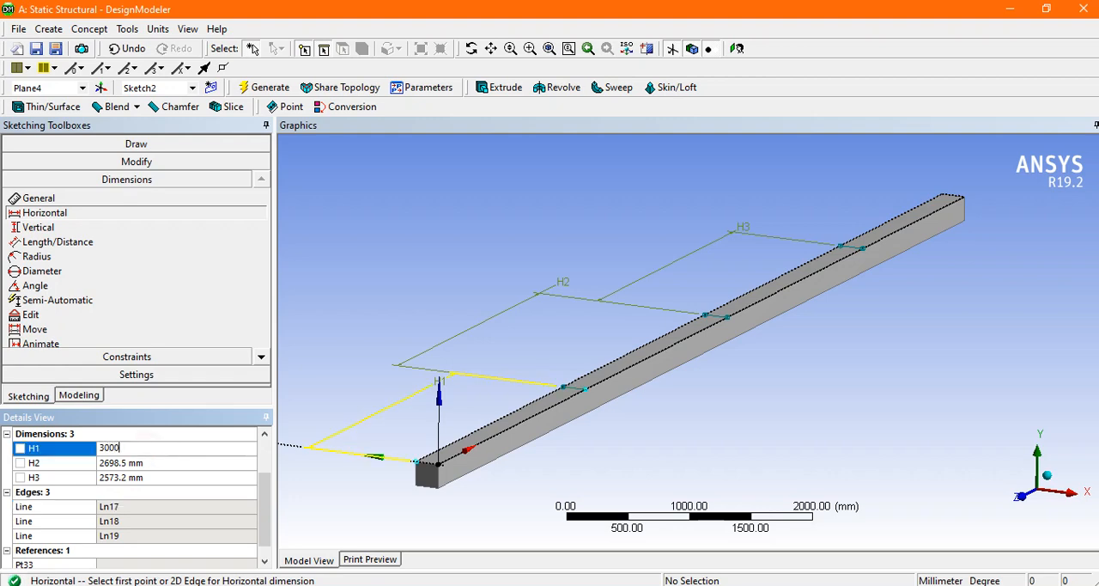
pyautogui.press('Return')
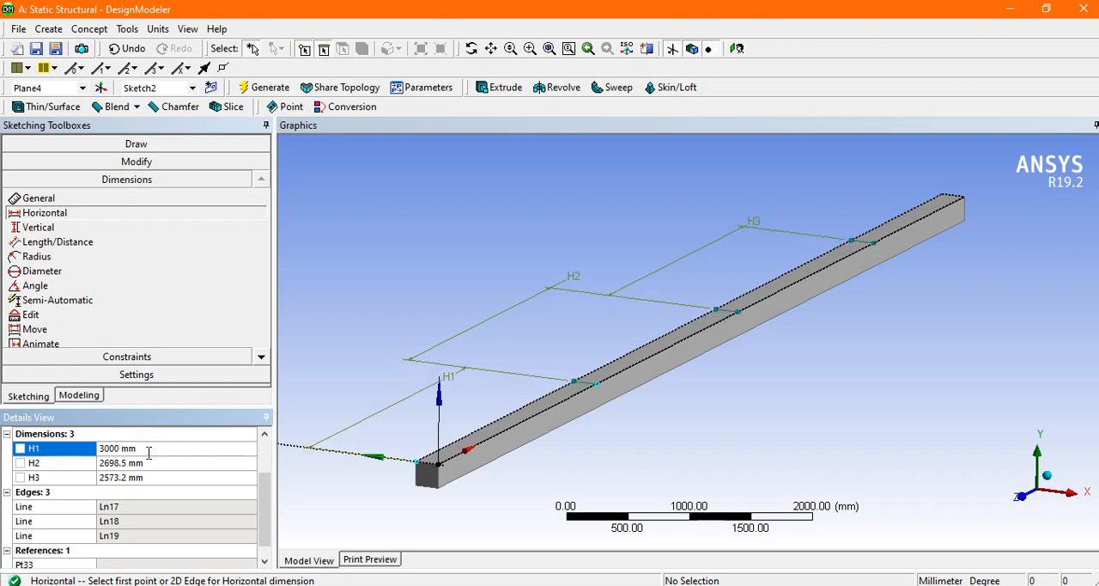
# Step: Set dimension H2 between the first two lines to 2000 mm and H3 between the last two to 3000 mm
pyautogui.click(148, 463)
pyautogui.write('2000')
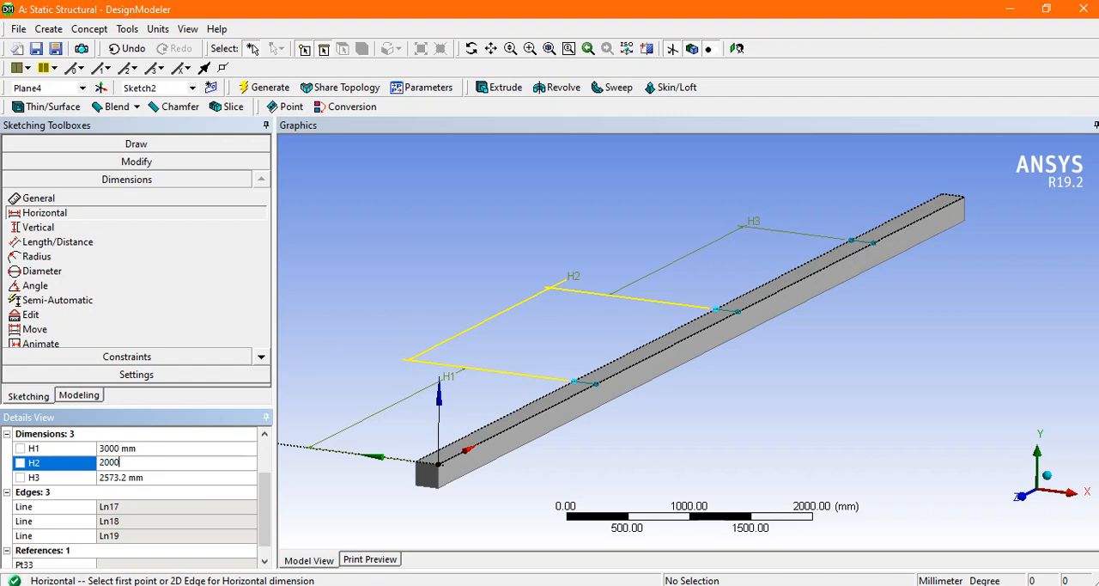
pyautogui.press('Return')
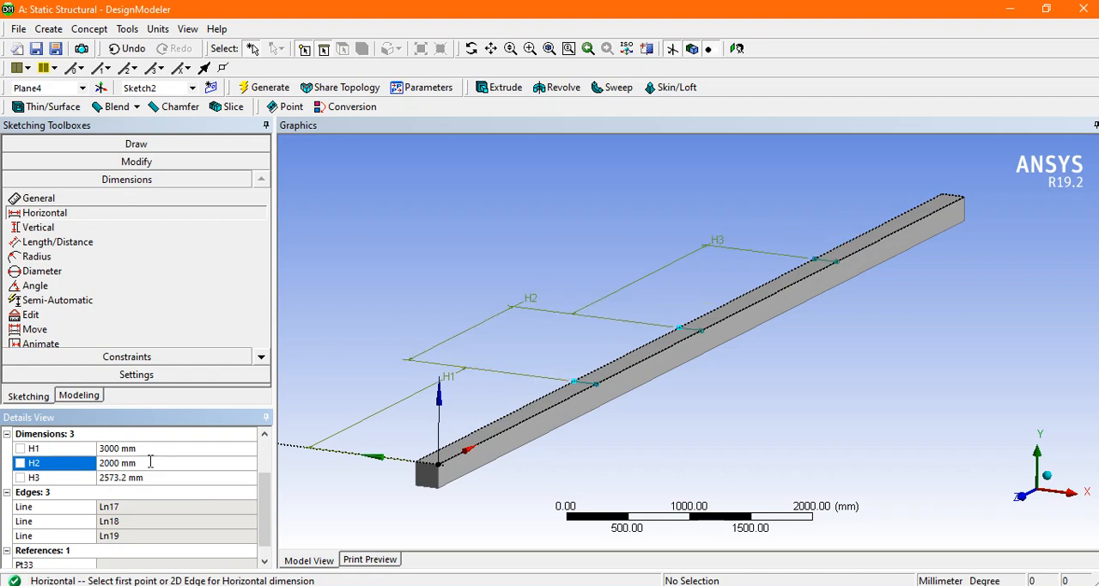
pyautogui.click(148, 477)
pyautogui.write('300')
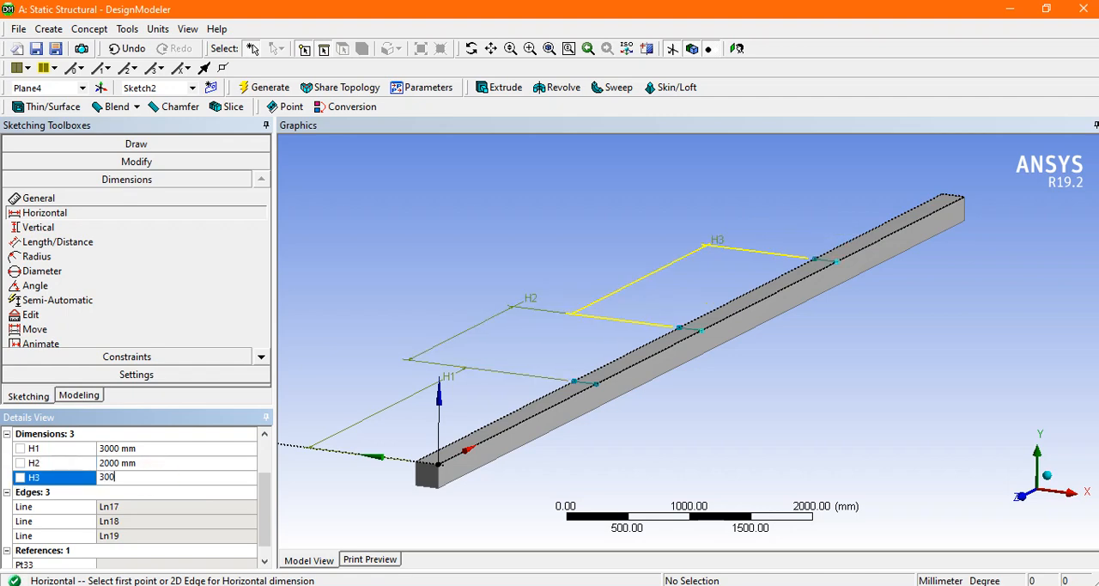
pyautogui.write('0')
pyautogui.press('Return')
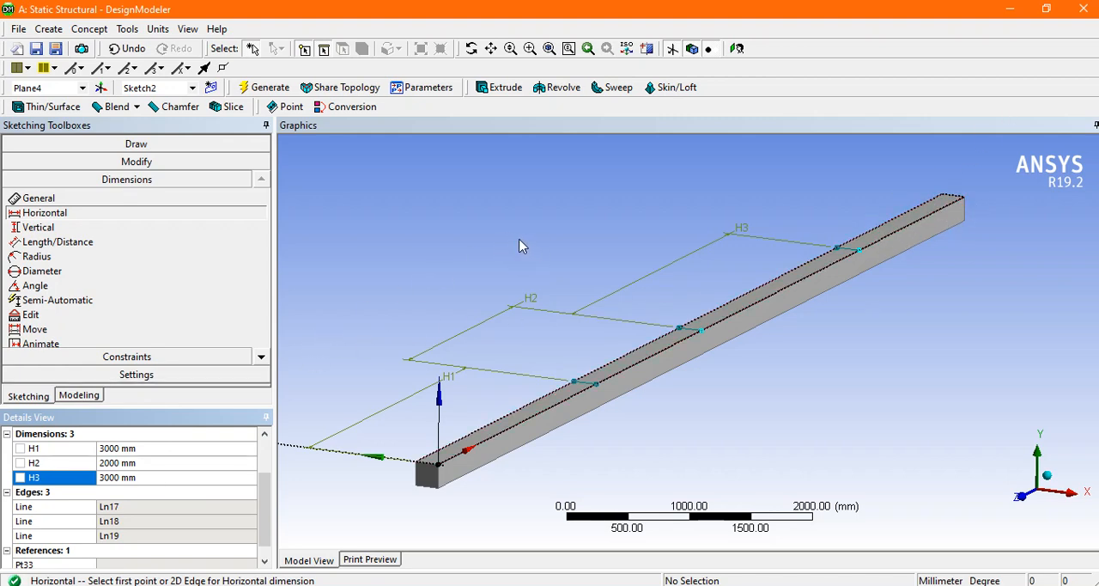
# Step: Leave sketching and create a Face Split with the beam's long upper face as the target face
pyautogui.click(75, 394)
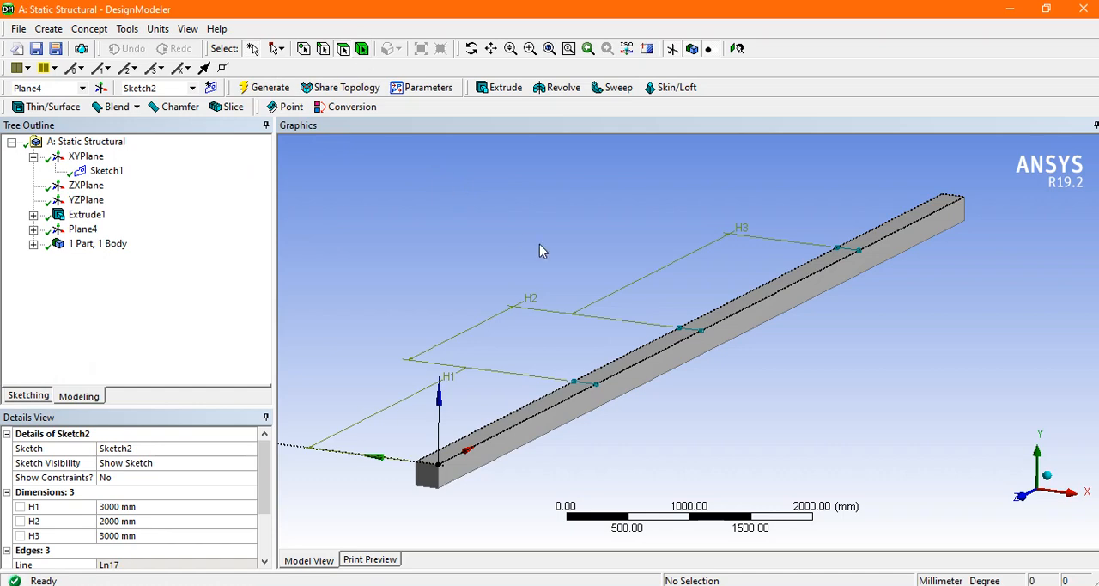
pyautogui.click(651, 351)
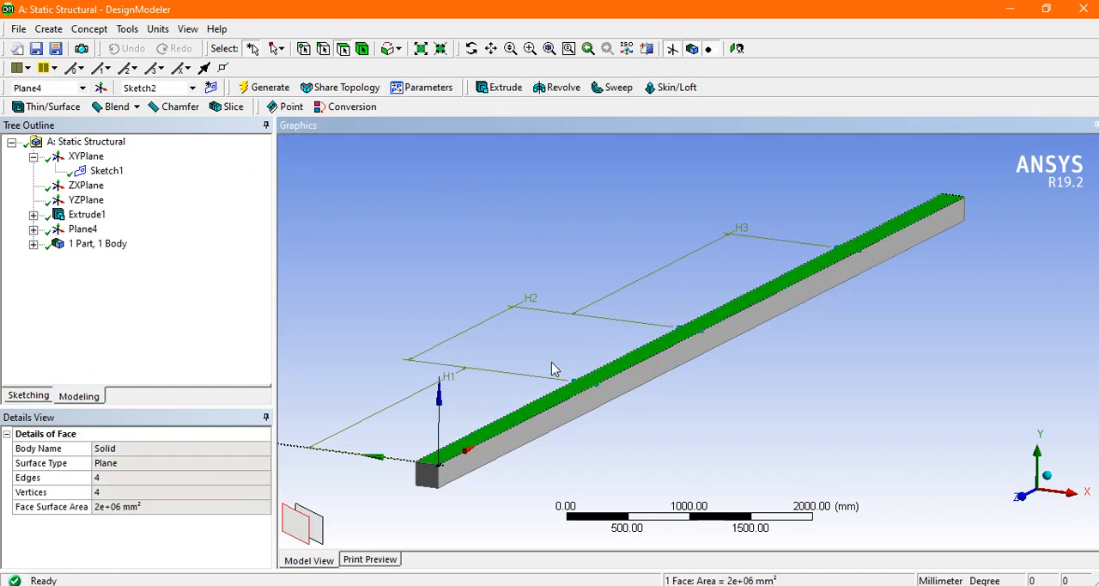
pyautogui.click(566, 233)
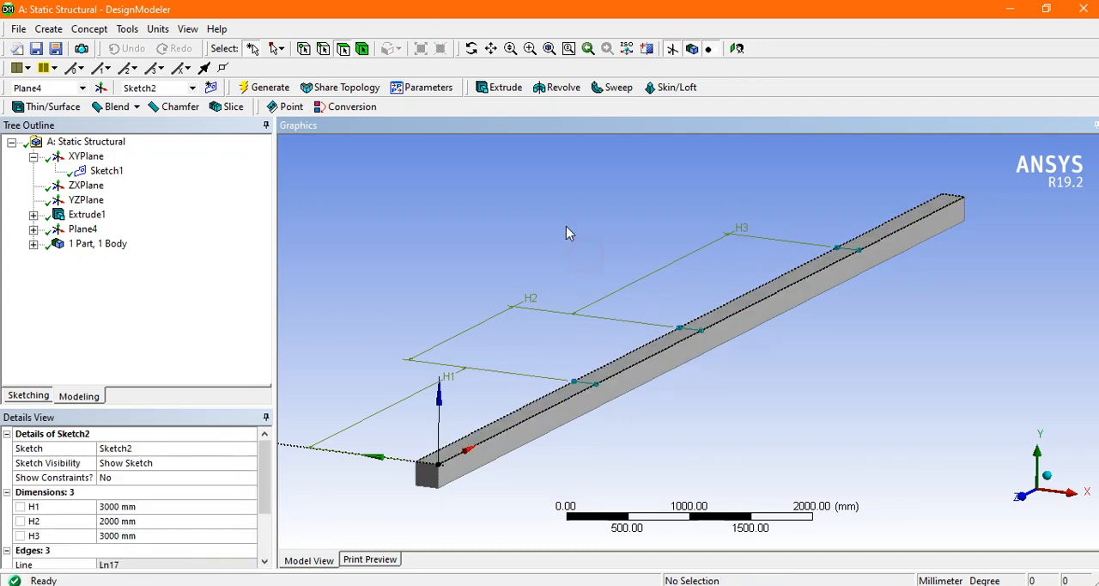
pyautogui.click(129, 31)
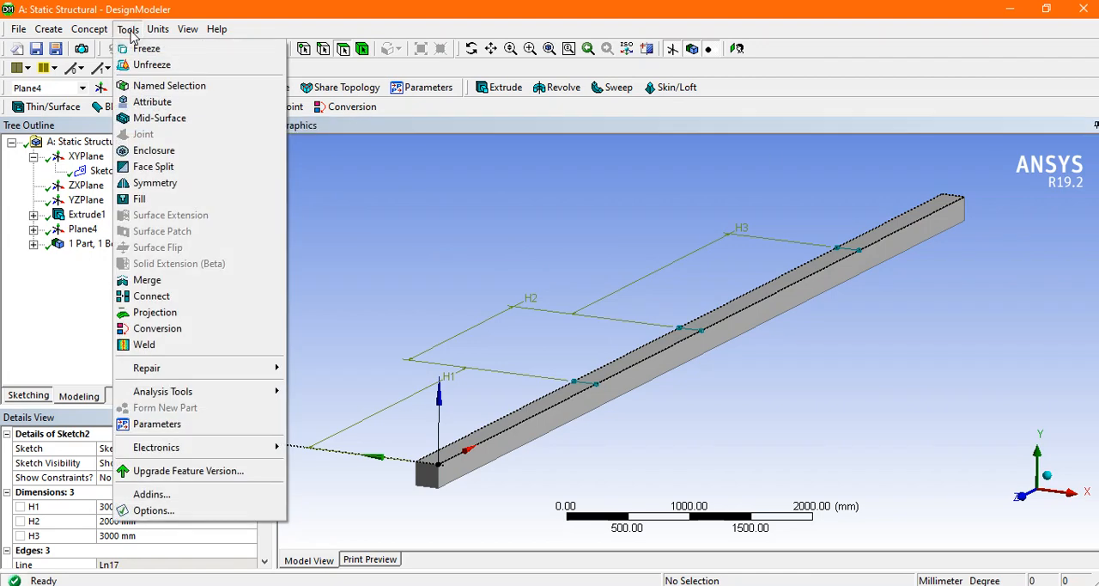
pyautogui.click(202, 176)
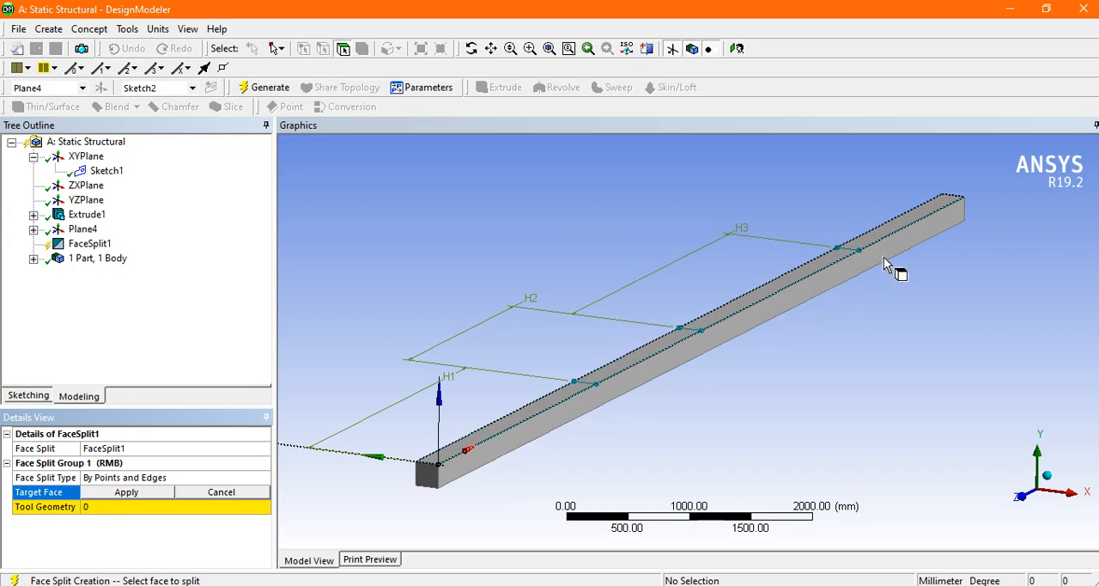
pyautogui.click(710, 314)
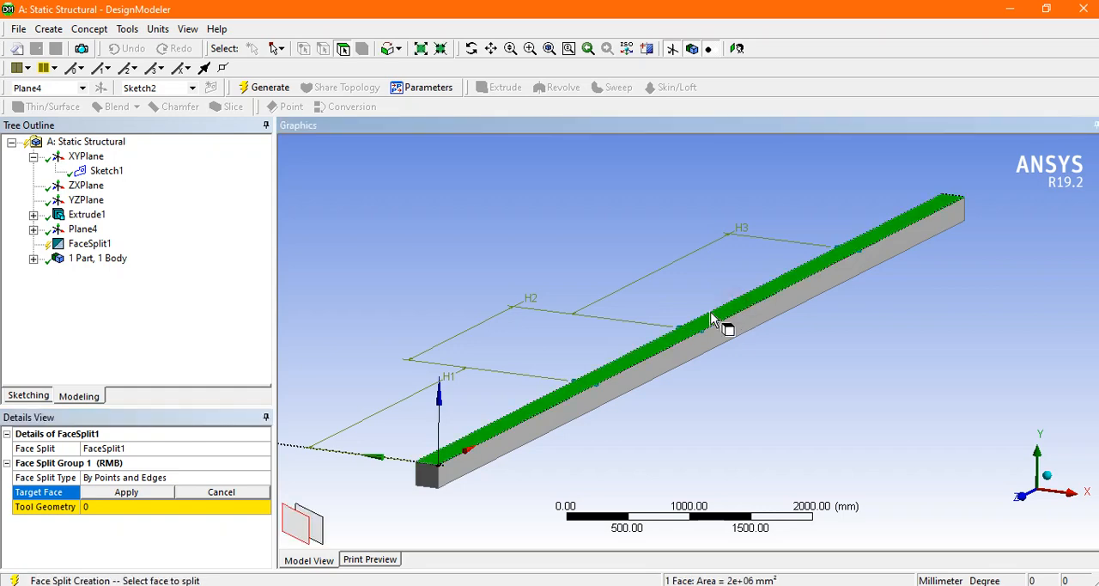
pyautogui.click(126, 492)
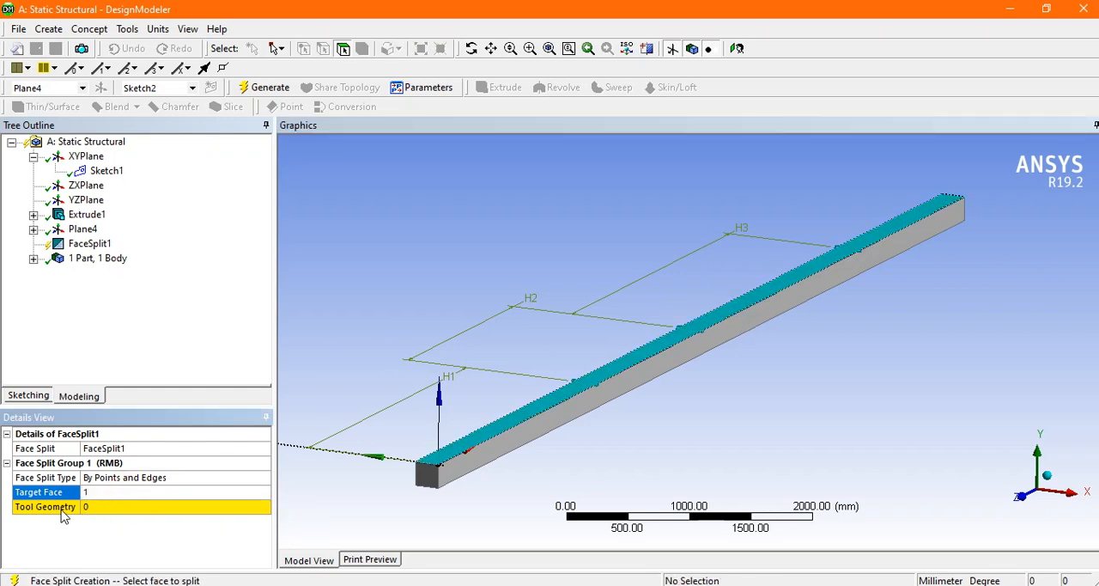
# Step: Assign the three sketched lines across the beam as the Face Split's tool geometry and generate the split
pyautogui.click(120, 508)
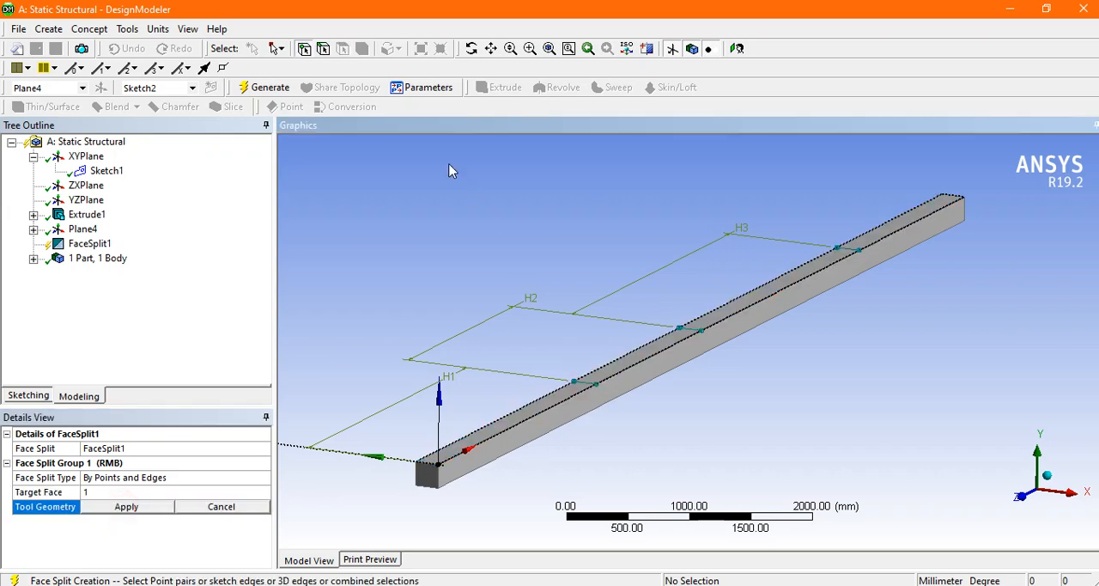
pyautogui.click(324, 48)
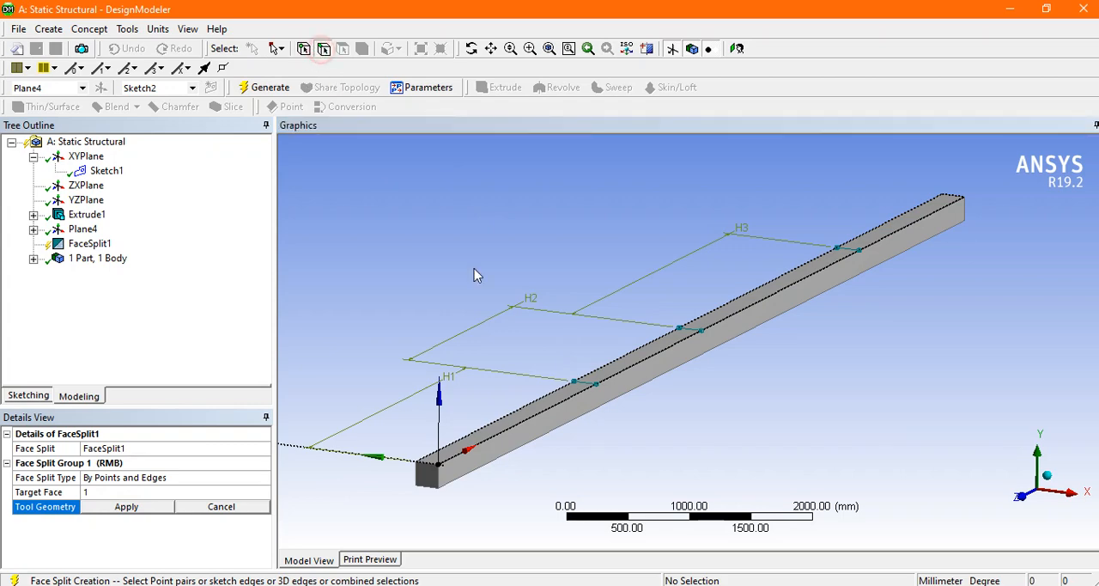
pyautogui.click(601, 388)
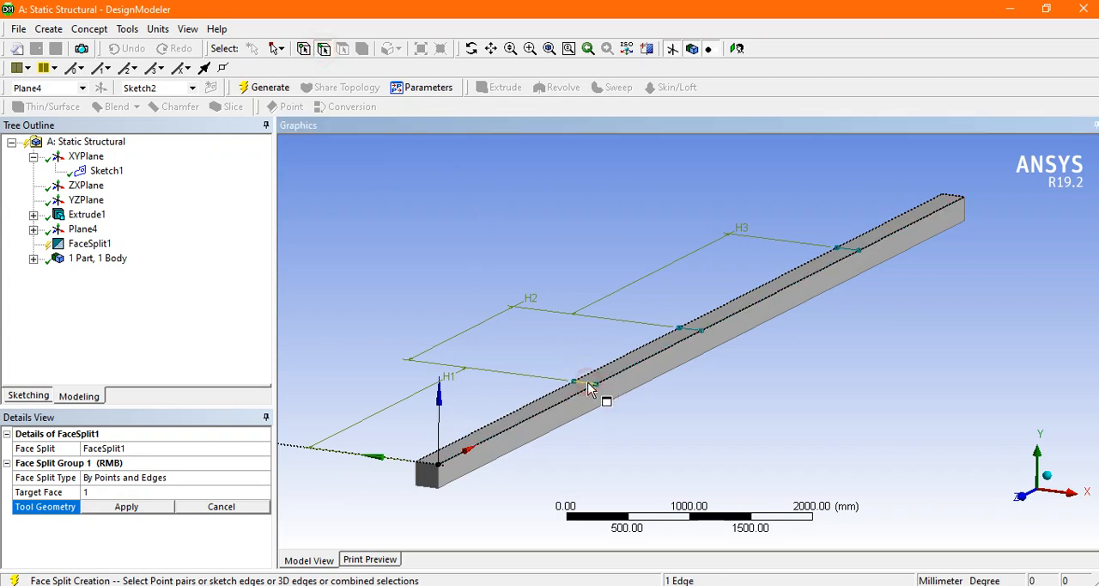
pyautogui.keyDown('ctrl'); pyautogui.click(694, 330); pyautogui.keyUp('ctrl')
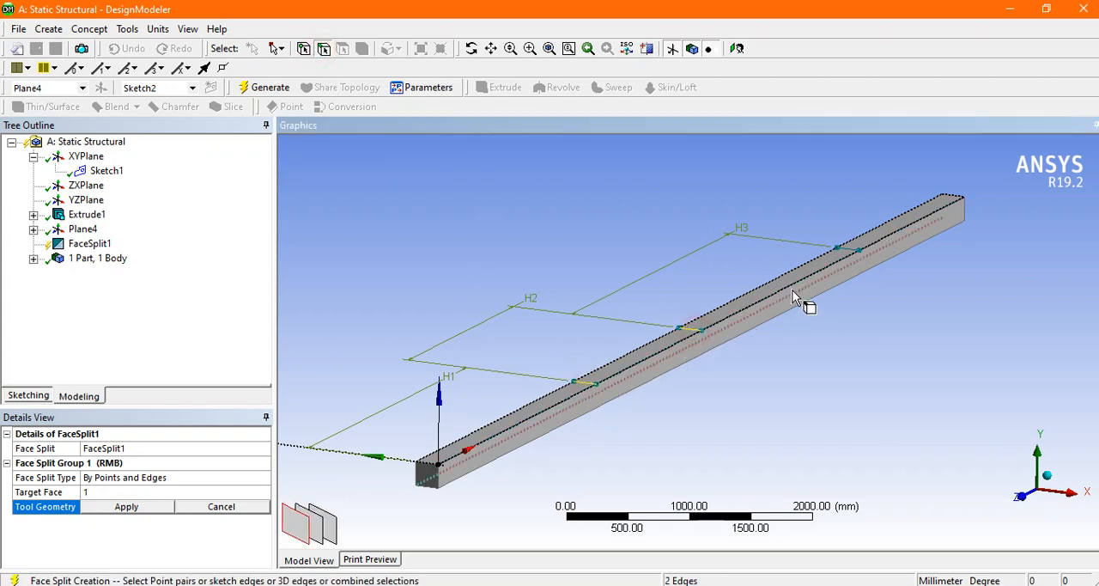
pyautogui.keyDown('ctrl'); pyautogui.click(851, 254); pyautogui.keyUp('ctrl')
pyautogui.click(163, 511)
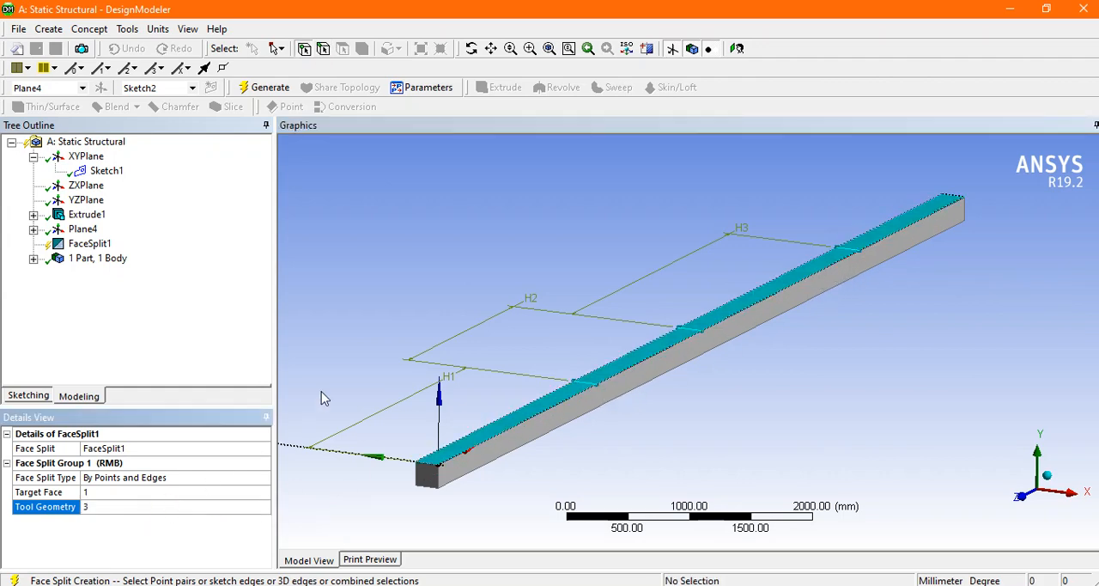
pyautogui.click(270, 87)
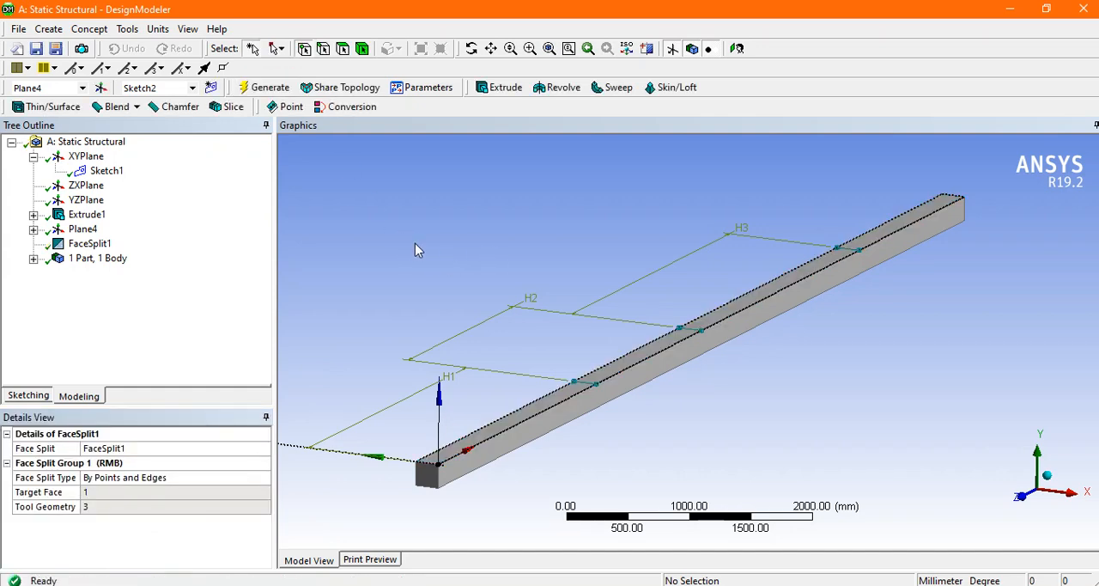
# Step: Inspect the beam's upper face by selecting its segments one after another between the sketched lines
pyautogui.click(342, 48)
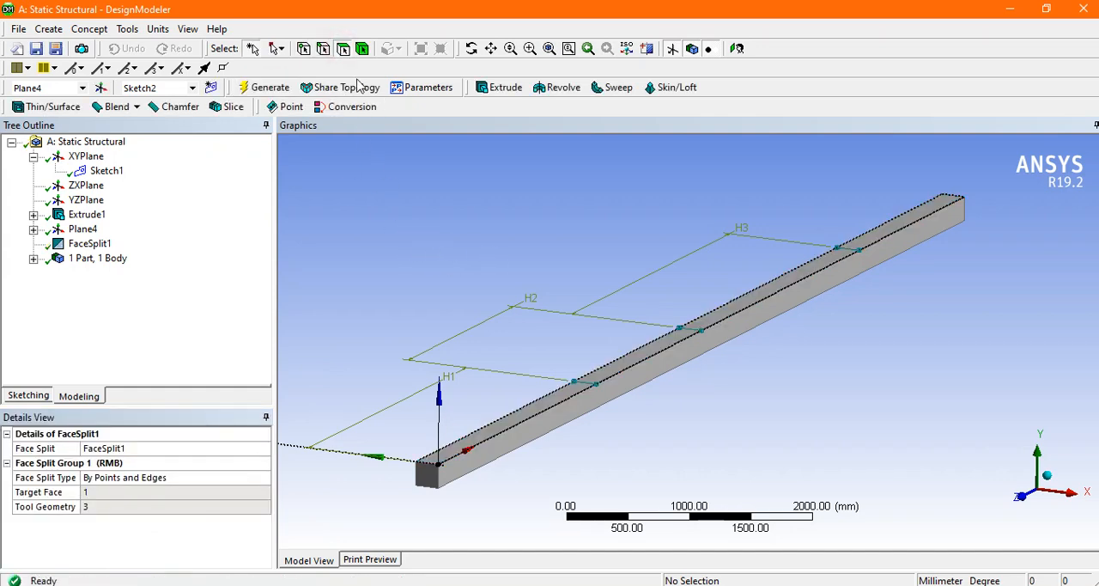
pyautogui.click(535, 412)
pyautogui.click(633, 378)
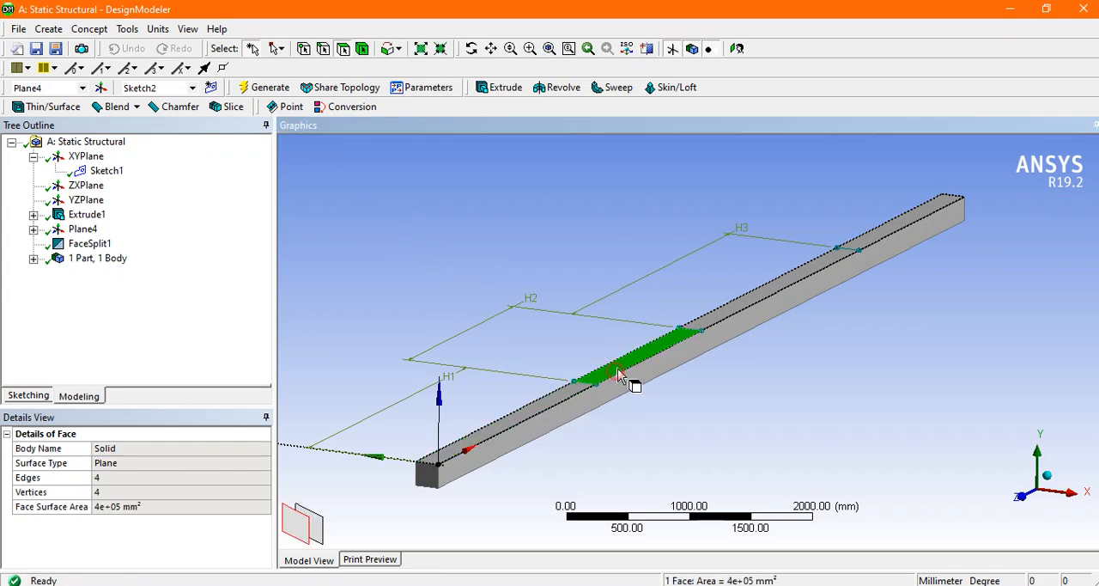
pyautogui.click(736, 311)
pyautogui.click(875, 238)
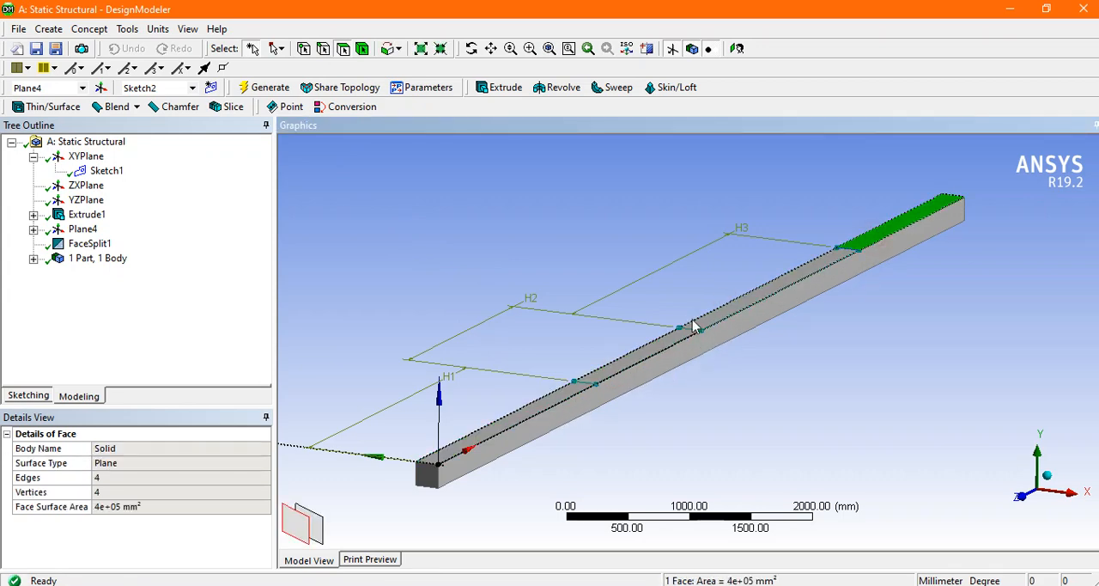
pyautogui.click(712, 318)
pyautogui.click(606, 383)
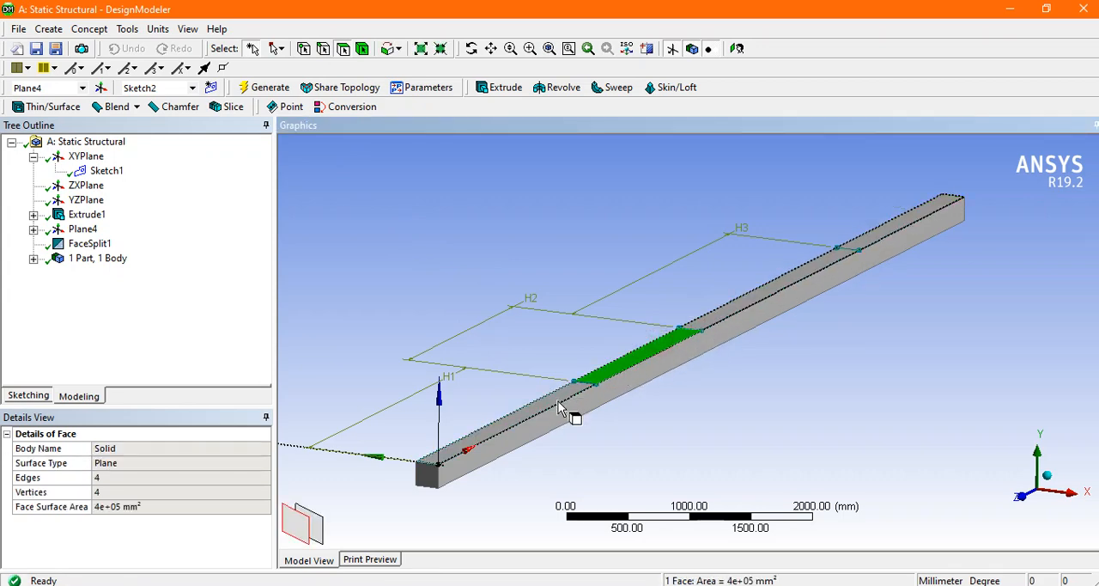
pyautogui.click(558, 401)
pyautogui.click(558, 254)
pyautogui.moveTo(606, 254)
pyautogui.mouseDown(button='middle')
pyautogui.moveTo(645, 252)
pyautogui.moveTo(621, 246)
pyautogui.mouseUp(button='middle')
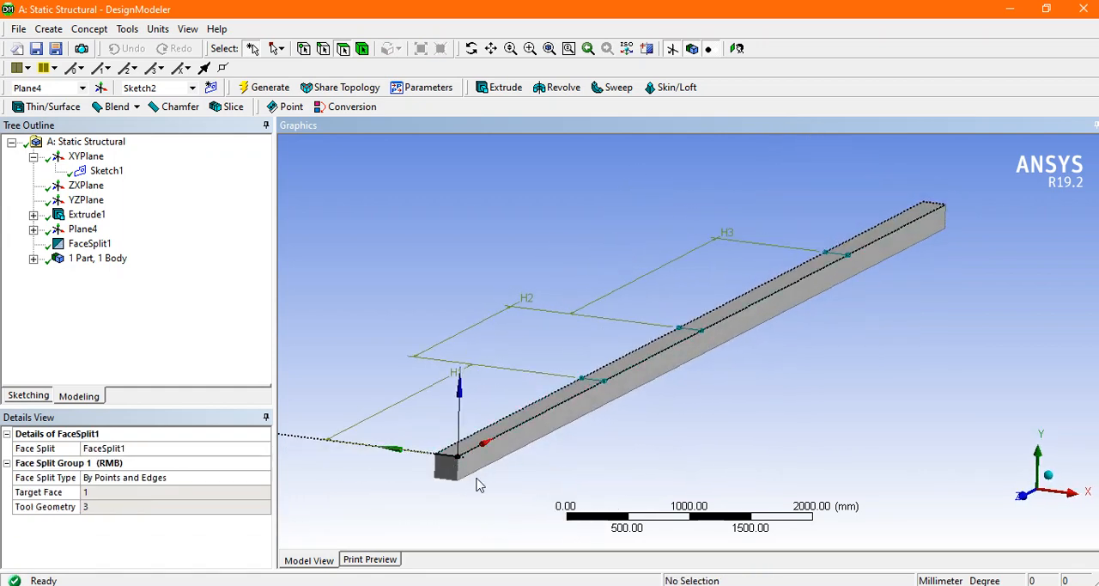
# Step: Switch to Workbench and open the Static Structural system's Model in Mechanical
pyautogui.hotkey('alt', 'Tab')
pyautogui.click(306, 405)
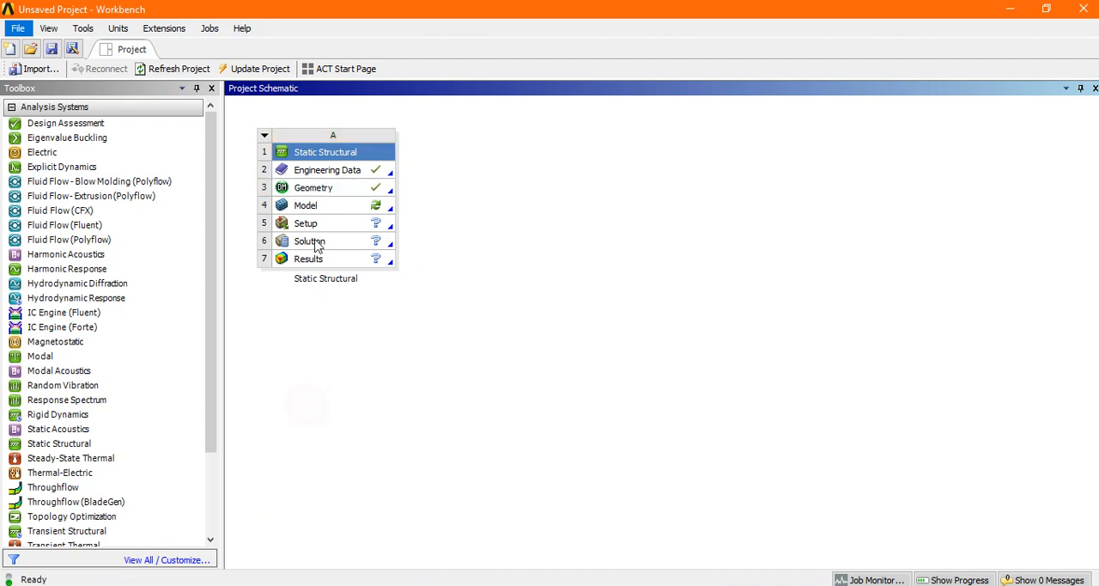
pyautogui.doubleClick(307, 206)
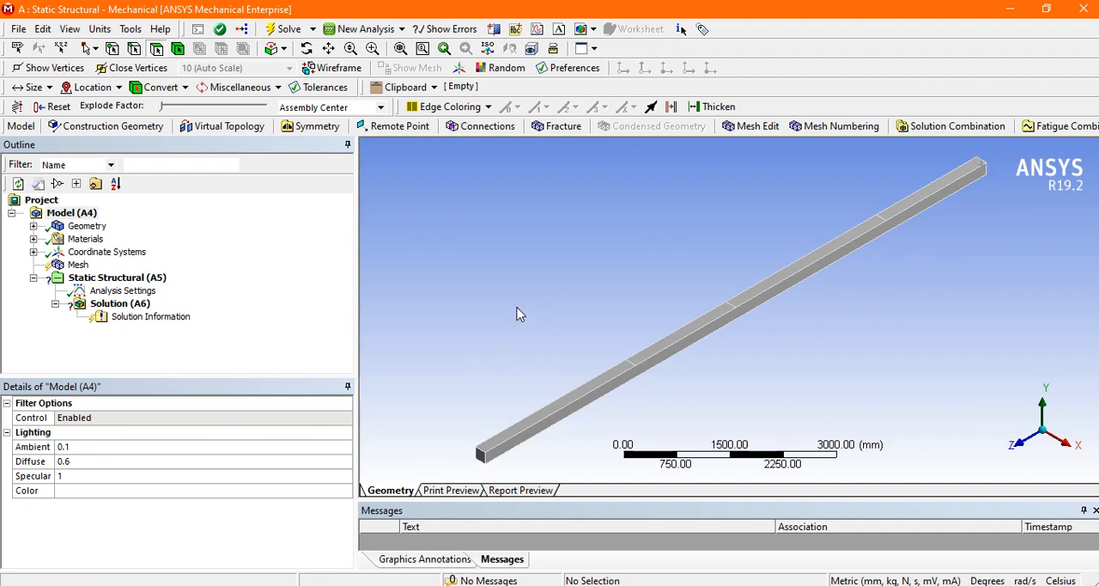
# Step: Generate the beam's mesh with the default element size and program-controlled element order
pyautogui.moveTo(489, 326)
pyautogui.mouseDown(button='middle')
pyautogui.moveTo(503, 302)
pyautogui.moveTo(493, 311)
pyautogui.moveTo(559, 301)
pyautogui.moveTo(507, 316)
pyautogui.mouseUp(button='middle')
pyautogui.click(80, 265)
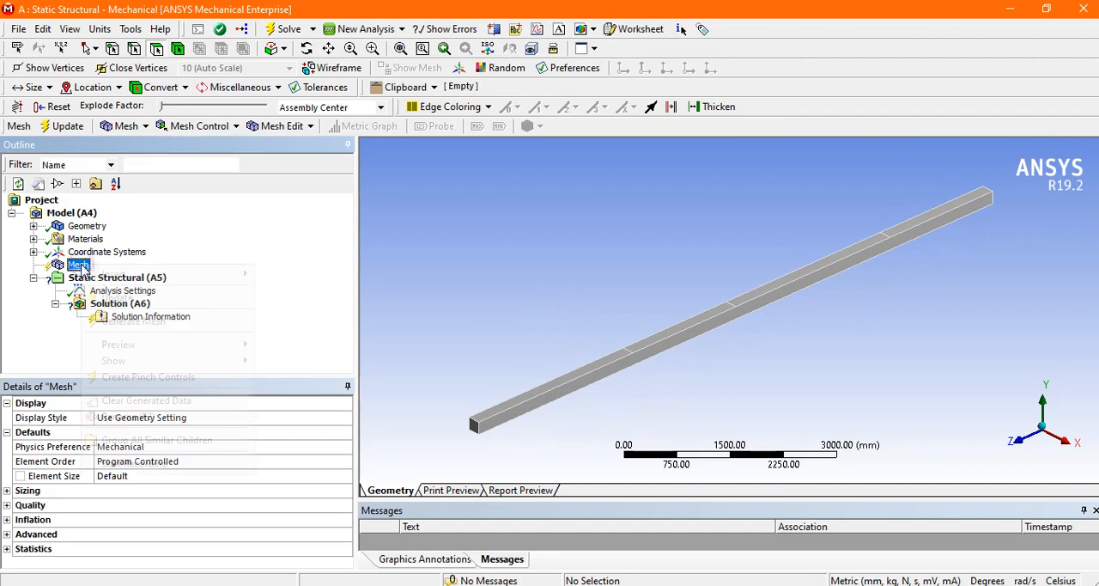
pyautogui.rightClick(81, 265)
pyautogui.click(124, 320)
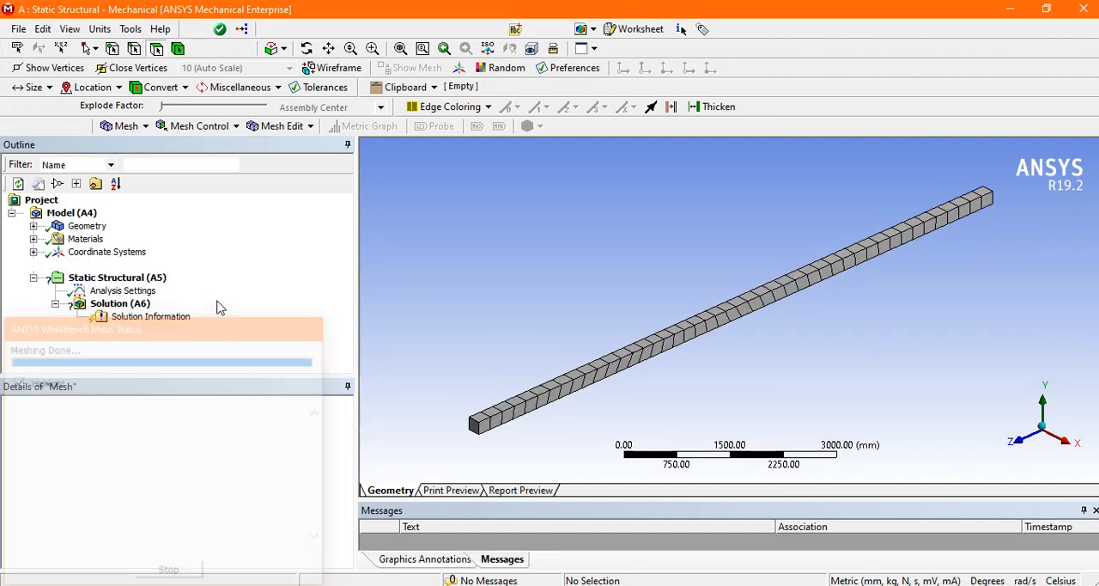
# Step: Select the Static Structural environment and review the supports and loads in the reference beam diagram
pyautogui.moveTo(528, 307)
pyautogui.mouseDown(button='middle')
pyautogui.moveTo(544, 295)
pyautogui.moveTo(533, 301)
pyautogui.mouseUp(button='middle')
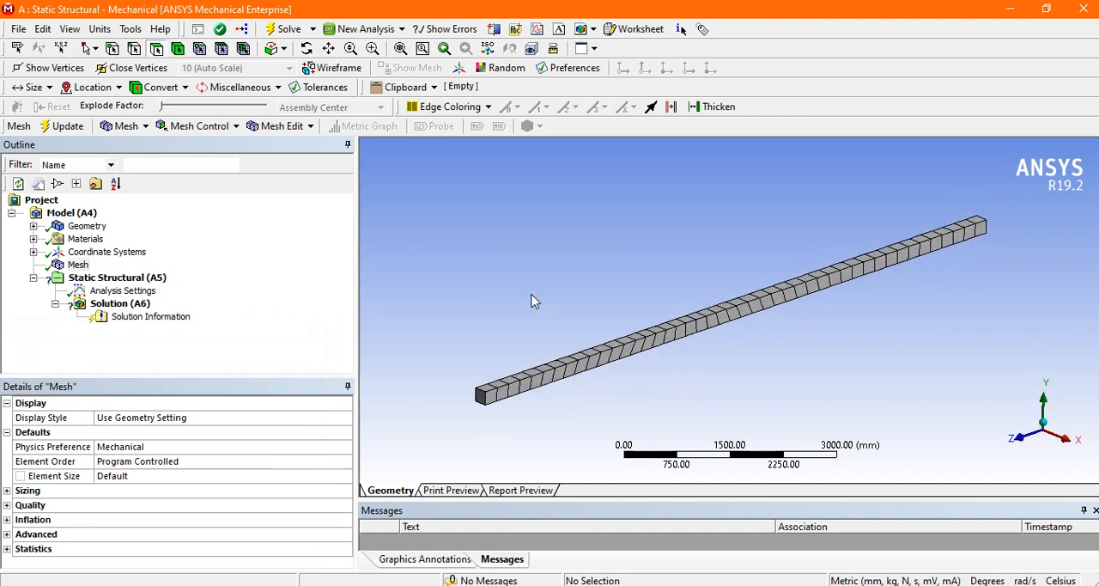
pyautogui.click(148, 282)
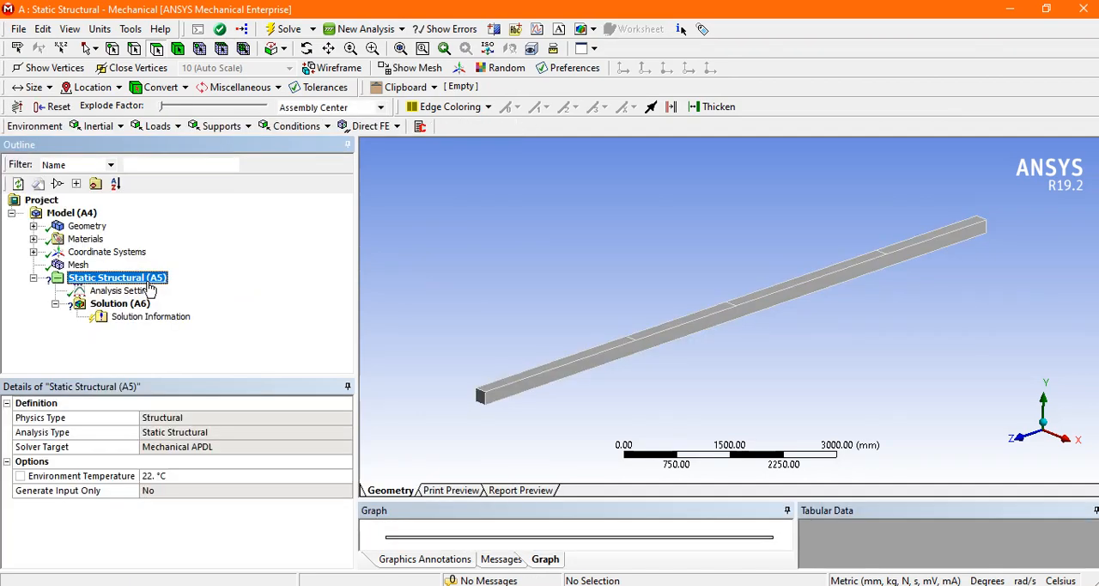
pyautogui.hotkey('alt', 'Tab')
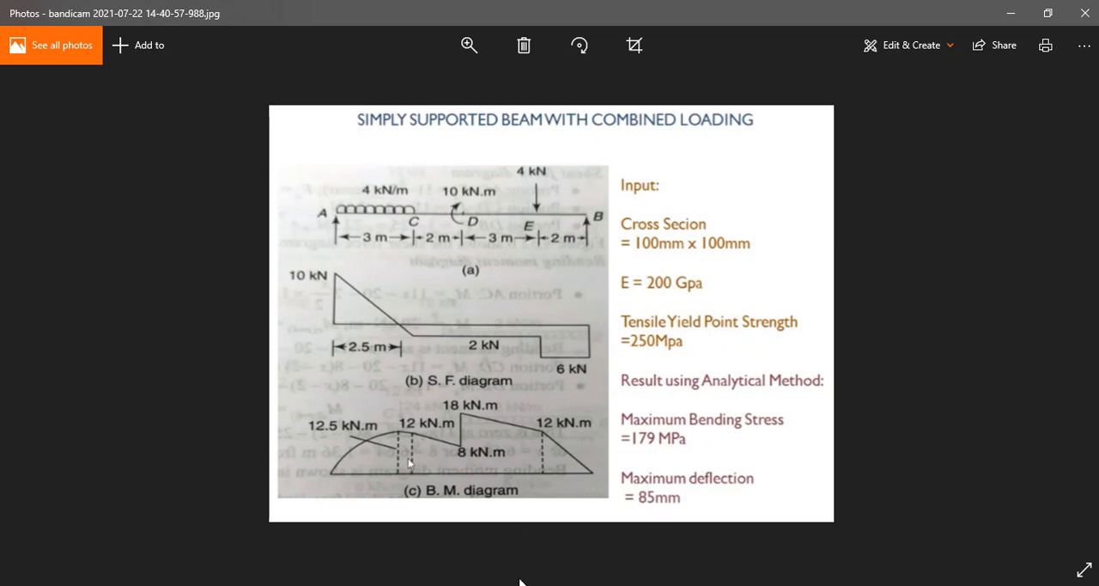
pyautogui.hotkey('alt', 'Tab')
pyautogui.moveTo(452, 380); pyautogui.dragTo(444, 333, button='middle')
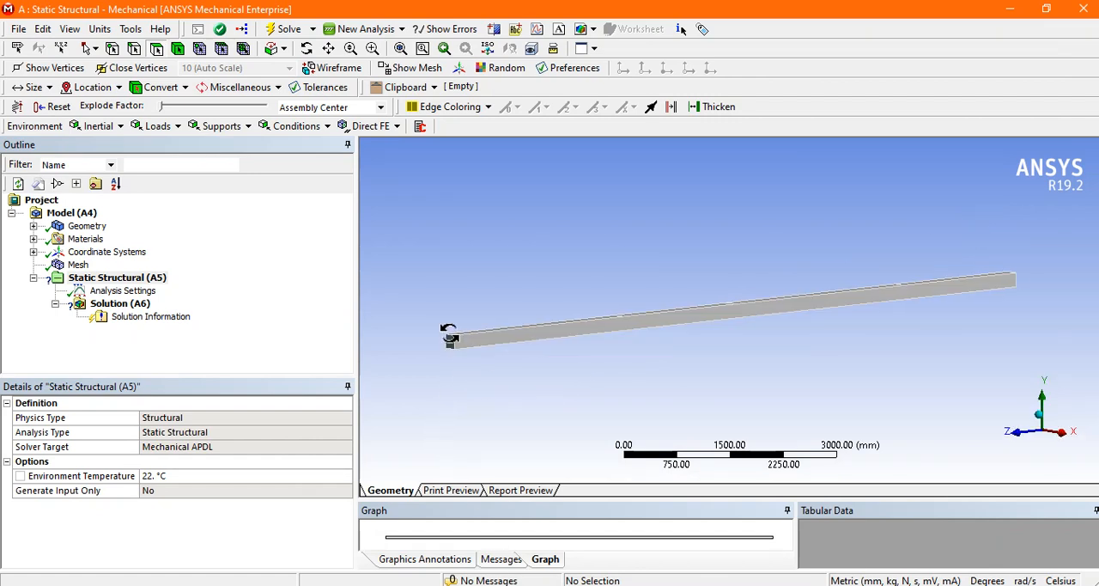
# Step: Add a Fixed Support scoped to the lower edge of the beam's end face at support A, farthest from the global origin
pyautogui.click(216, 127)
pyautogui.click(233, 146)
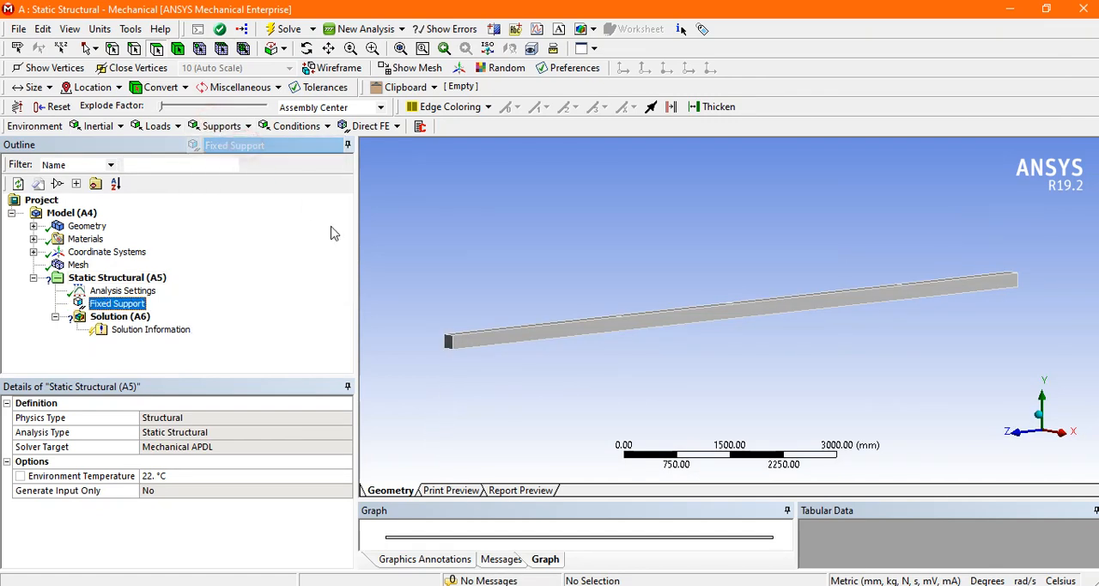
pyautogui.moveTo(498, 288); pyautogui.dragTo(514, 250, button='middle')
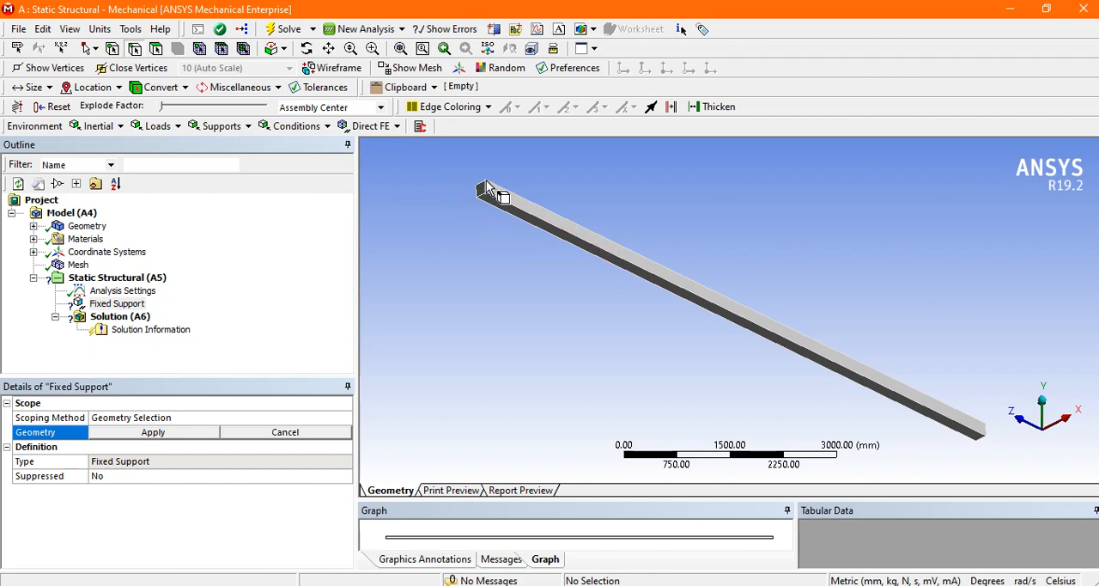
pyautogui.click(372, 48)
pyautogui.moveTo(448, 161); pyautogui.dragTo(522, 228)
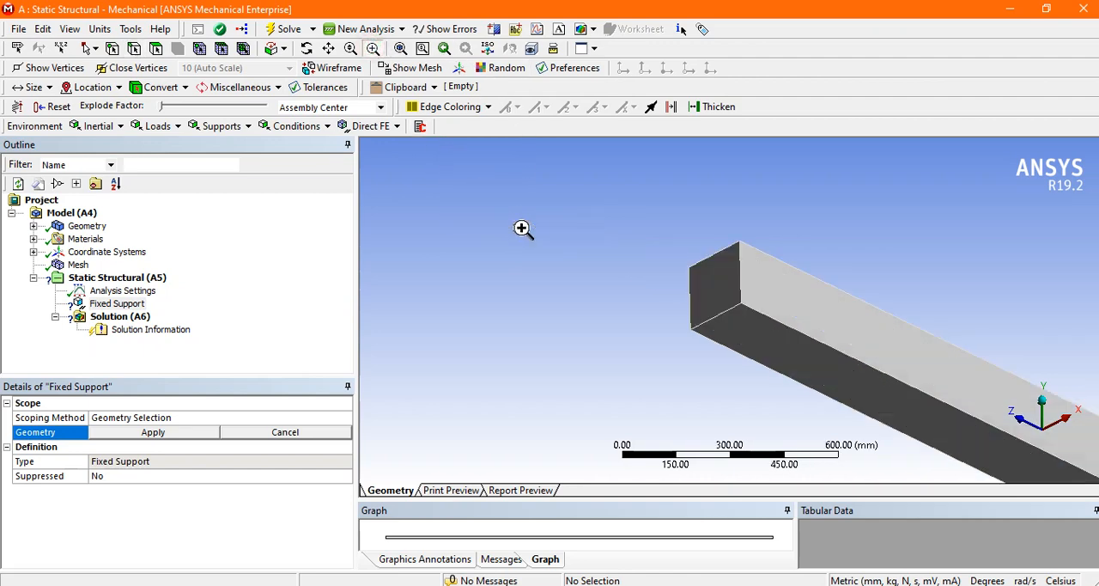
pyautogui.click(134, 48)
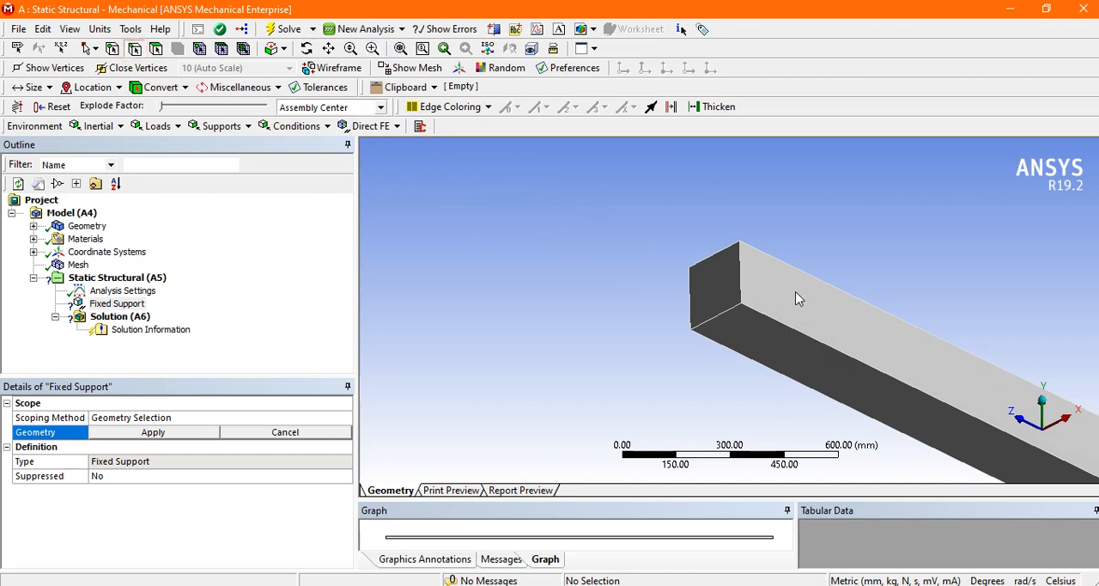
pyautogui.click(731, 310)
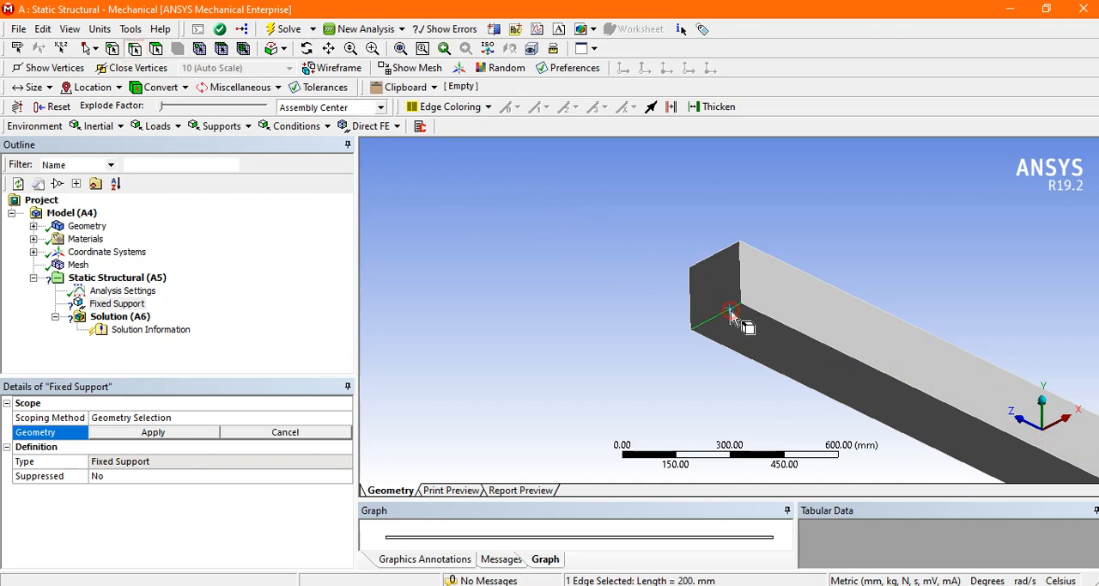
pyautogui.click(202, 435)
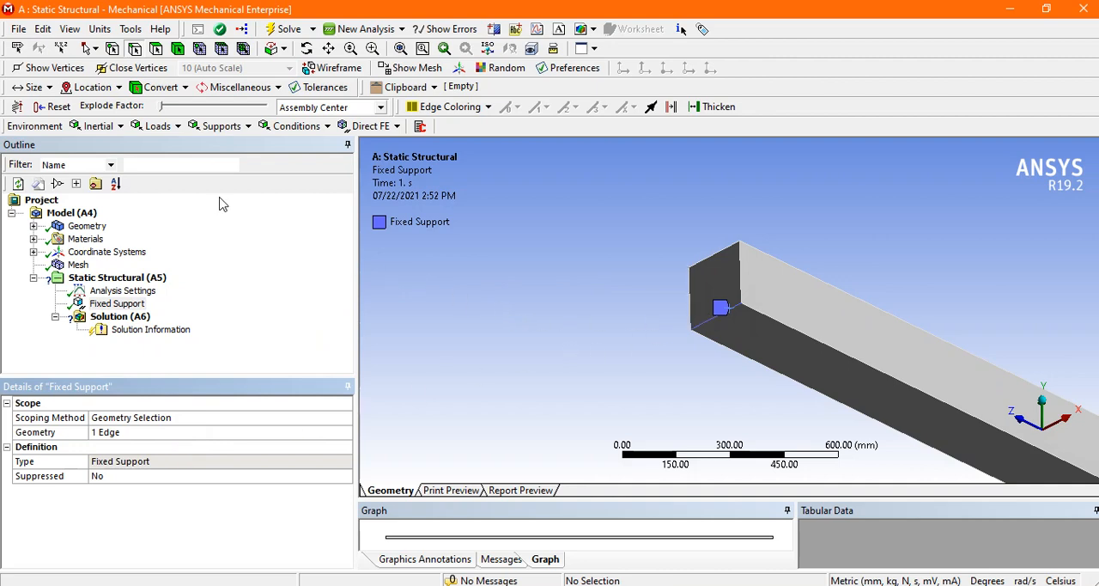
# Step: Insert a Displacement support scoped to the lower edge of the opposite end face, at support B
pyautogui.scroll(-10, 515, 257)
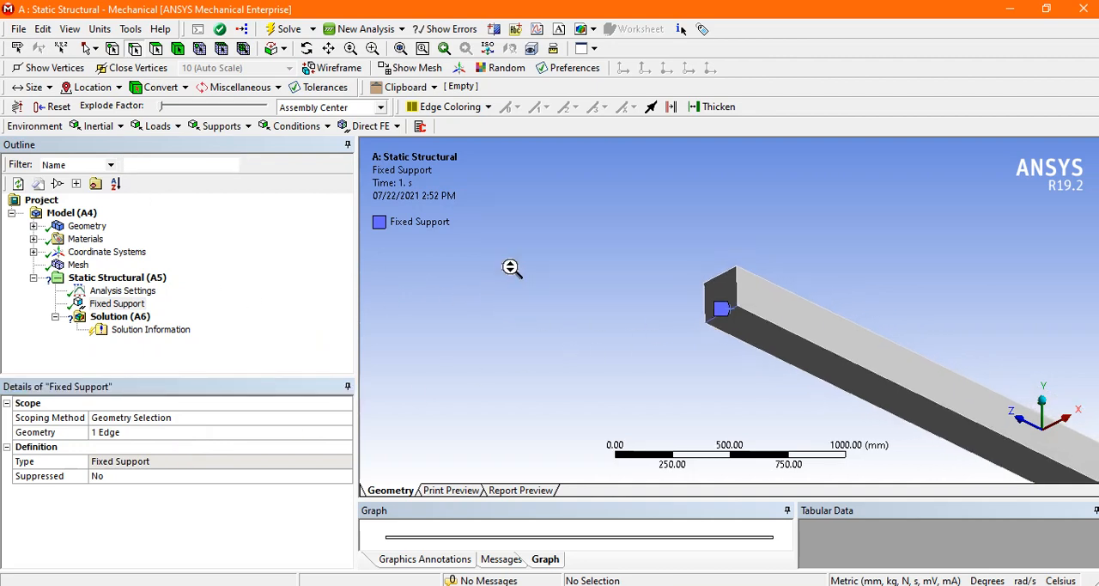
pyautogui.scroll(-2, 844, 392)
pyautogui.scroll(1, 1005, 416)
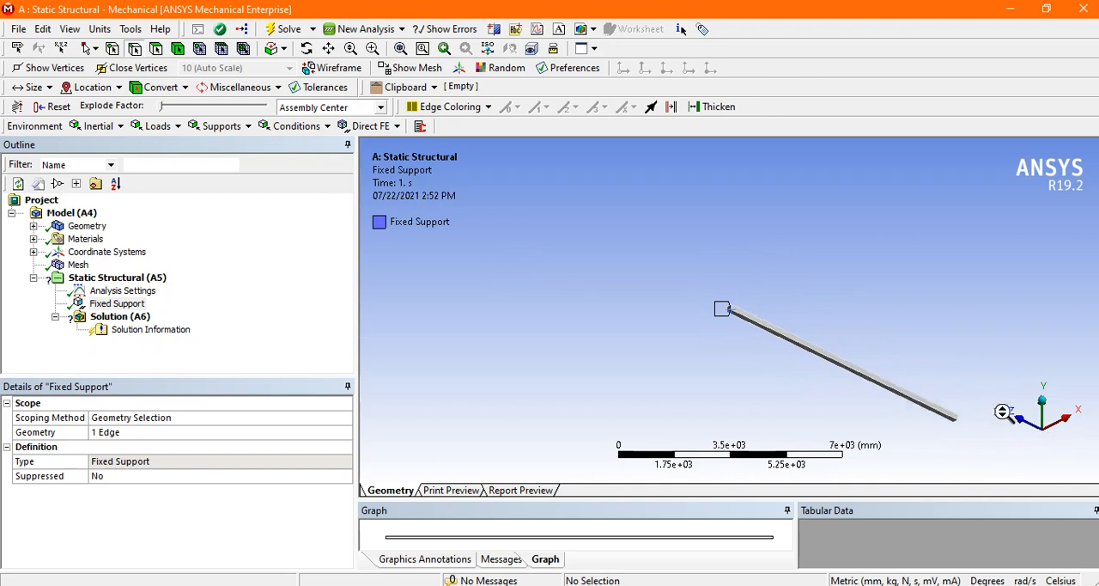
pyautogui.moveTo(923, 319); pyautogui.dragTo(931, 363, button='middle')
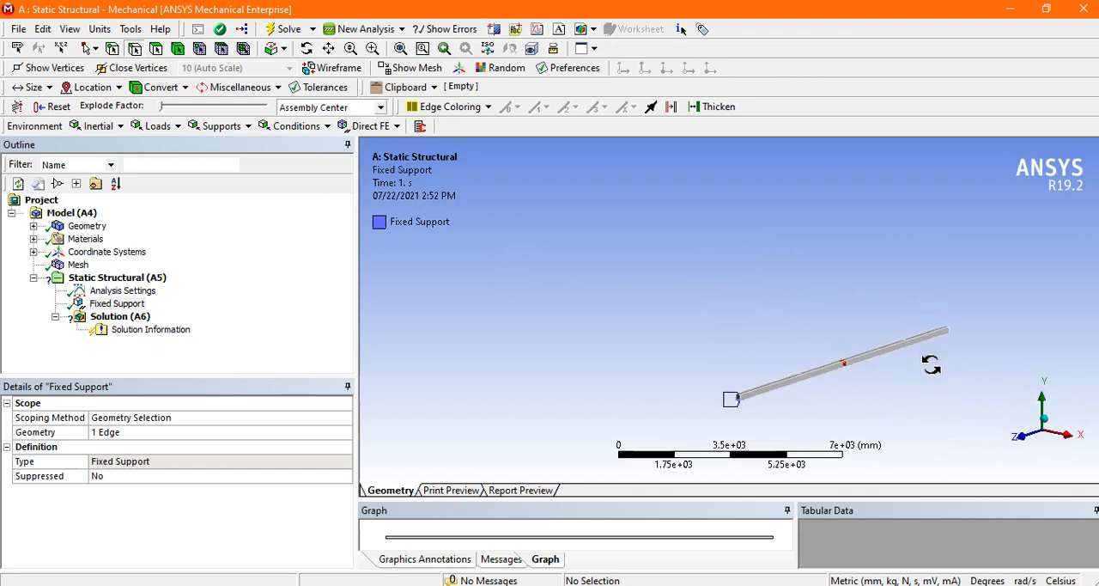
pyautogui.click(400, 48)
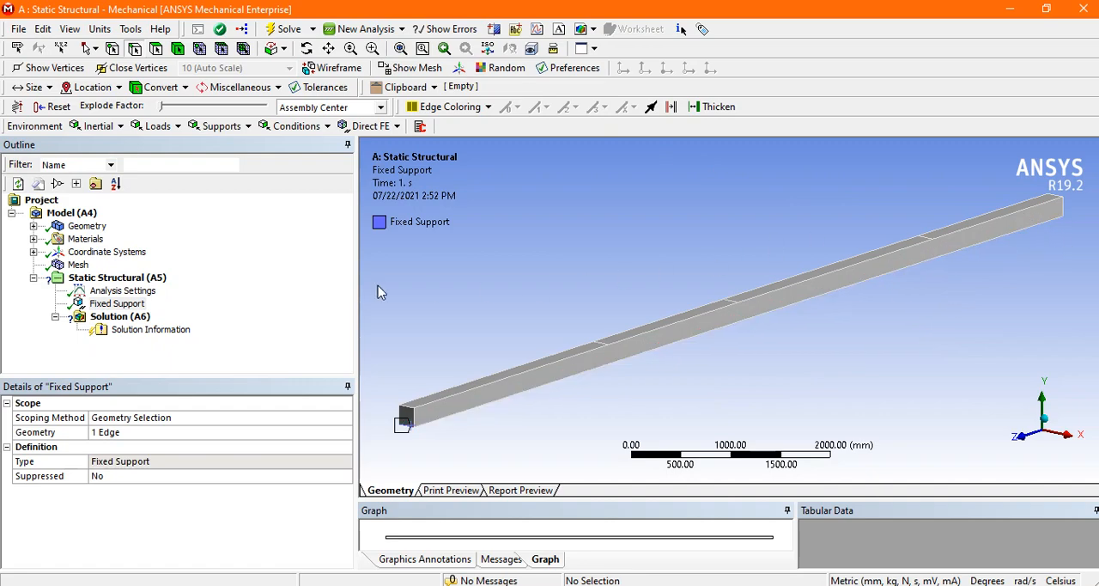
pyautogui.rightClick(129, 278)
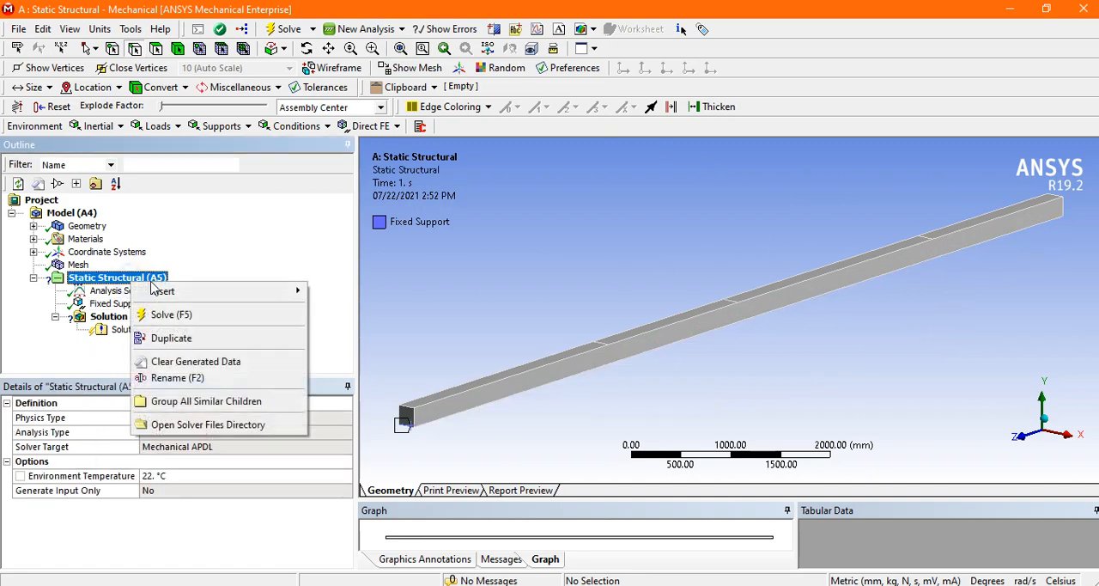
pyautogui.moveTo(171, 291)
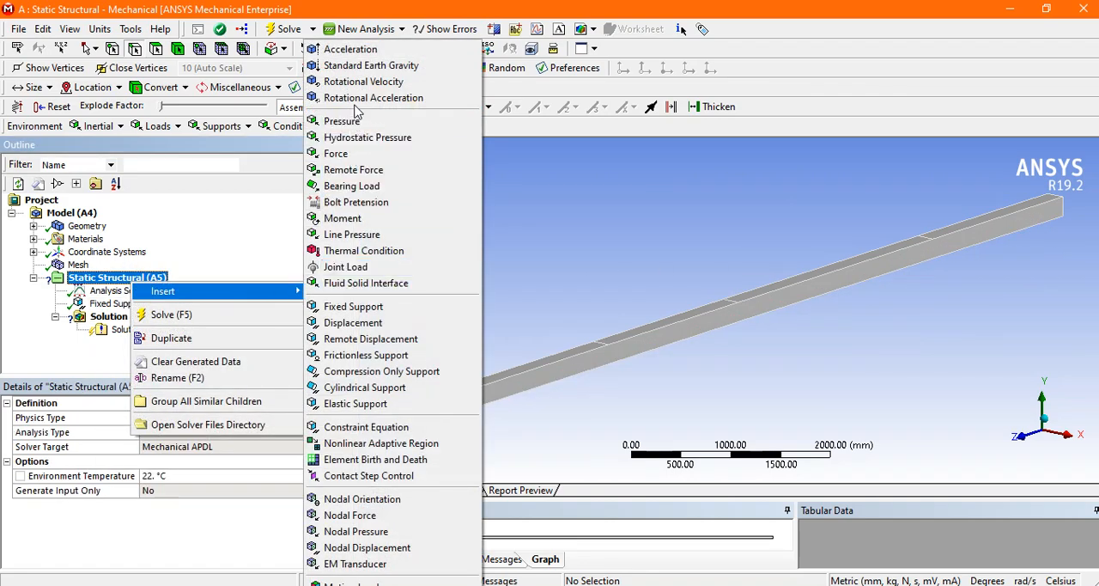
pyautogui.click(385, 323)
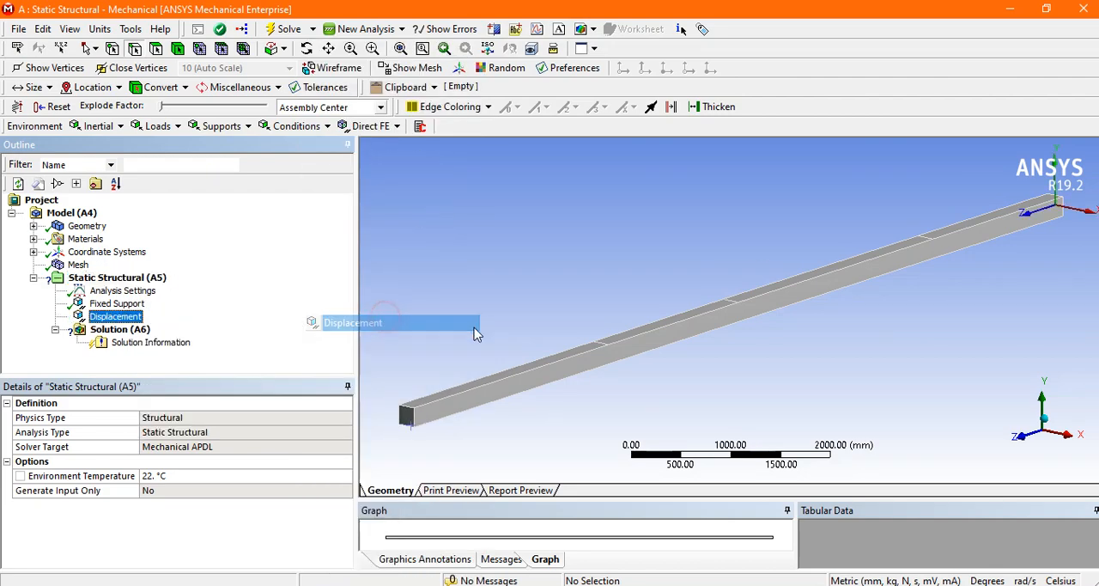
pyautogui.moveTo(1068, 227); pyautogui.dragTo(1036, 247, button='middle')
pyautogui.scroll(-2, 1036, 246)
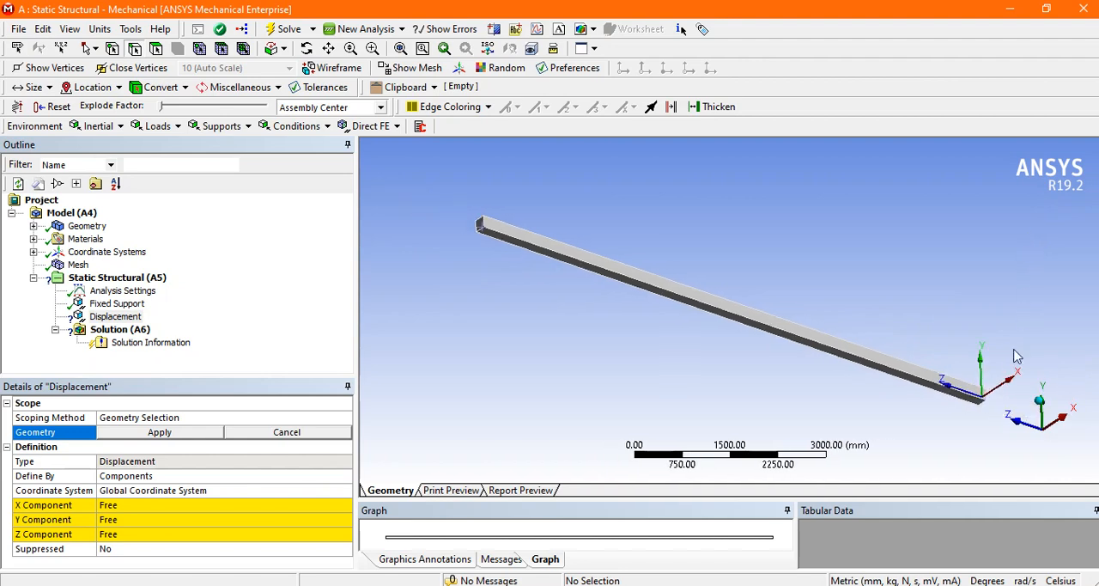
pyautogui.click(372, 48)
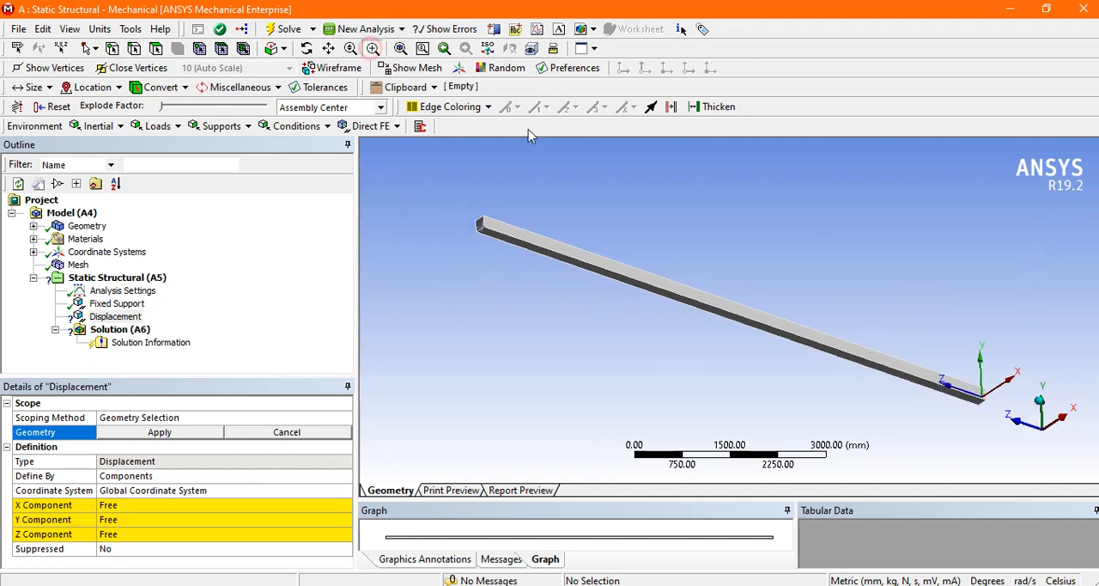
pyautogui.moveTo(938, 362); pyautogui.dragTo(1020, 456)
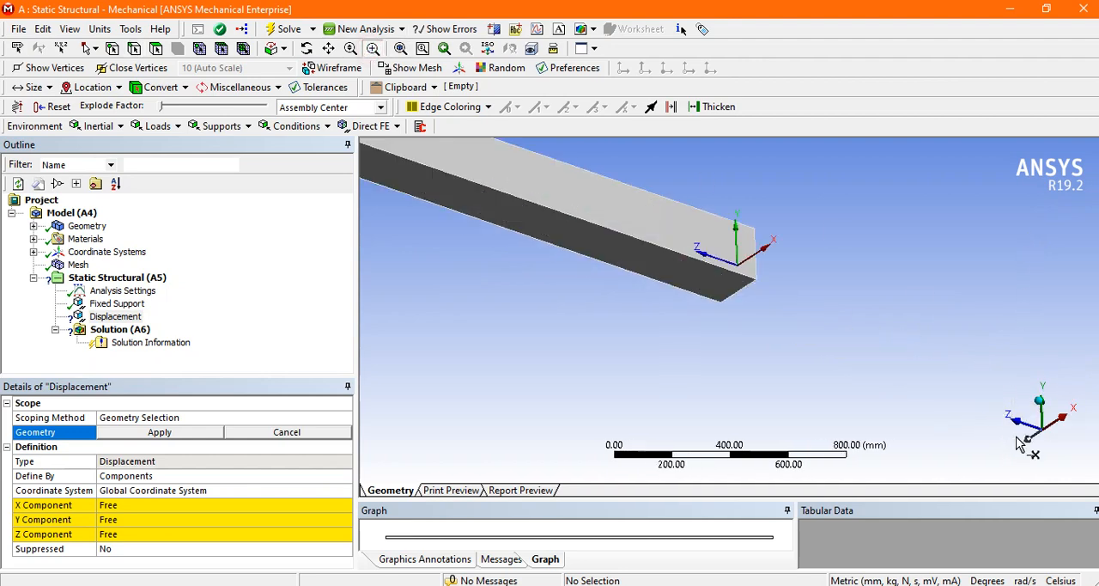
pyautogui.click(135, 49)
pyautogui.click(744, 292)
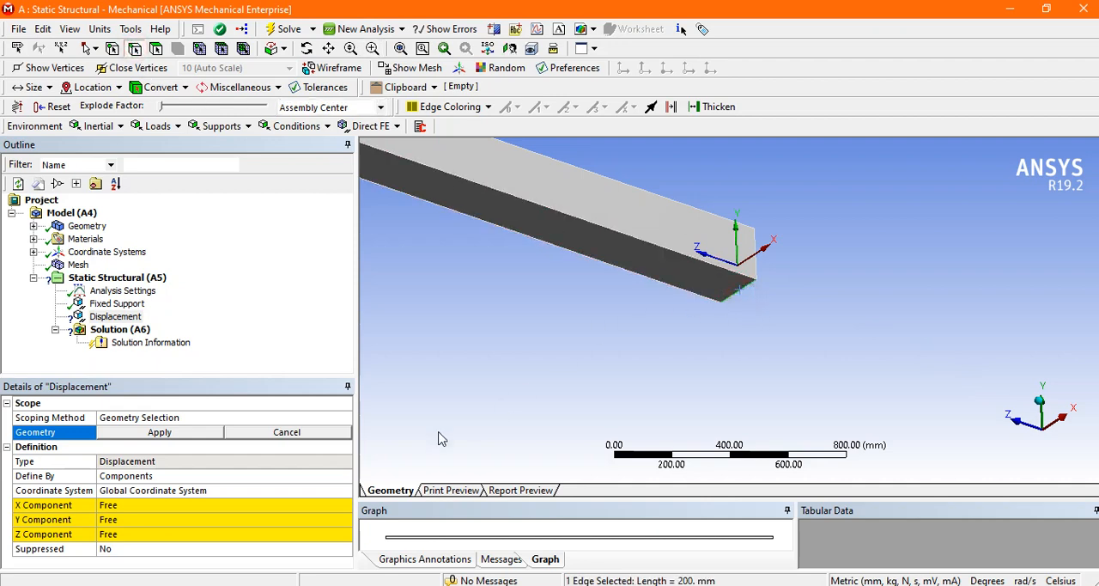
pyautogui.click(198, 433)
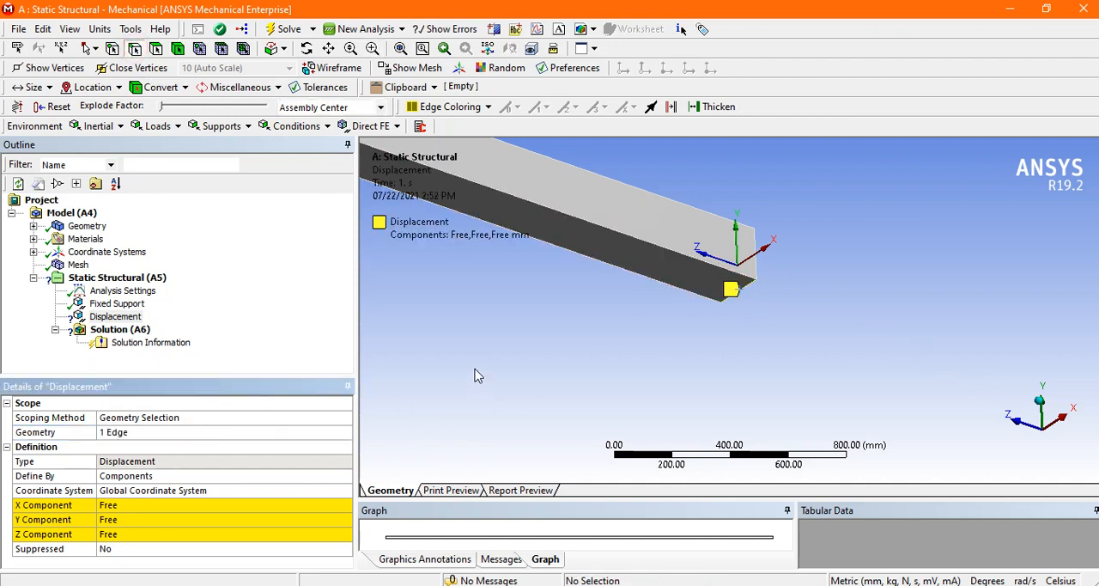
# Step: Set the Displacement's X and Y components to 0 mm, leaving the Z component free
pyautogui.scroll(2, 497, 352)
pyautogui.scroll(-6, 498, 352)
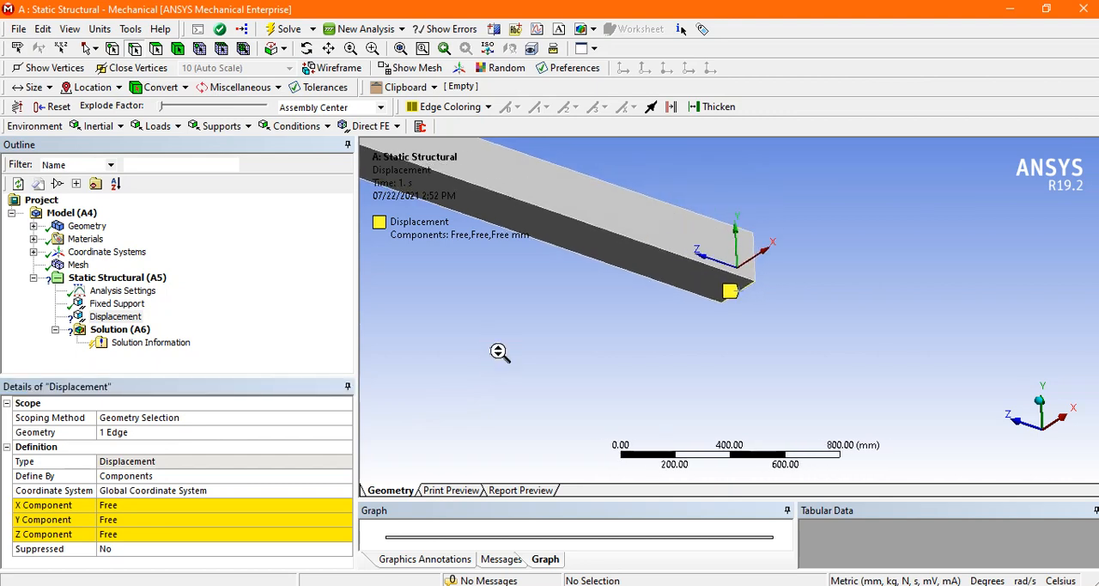
pyautogui.scroll(5, 552, 330)
pyautogui.moveTo(646, 250); pyautogui.dragTo(654, 277, button='middle')
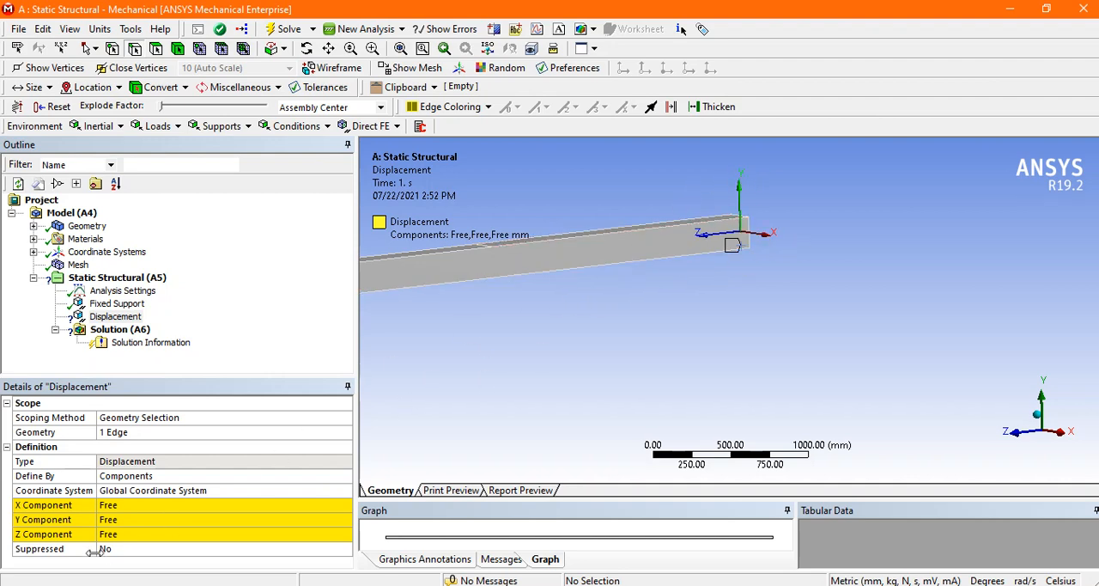
pyautogui.click(142, 505)
pyautogui.write('0')
pyautogui.press('Return')
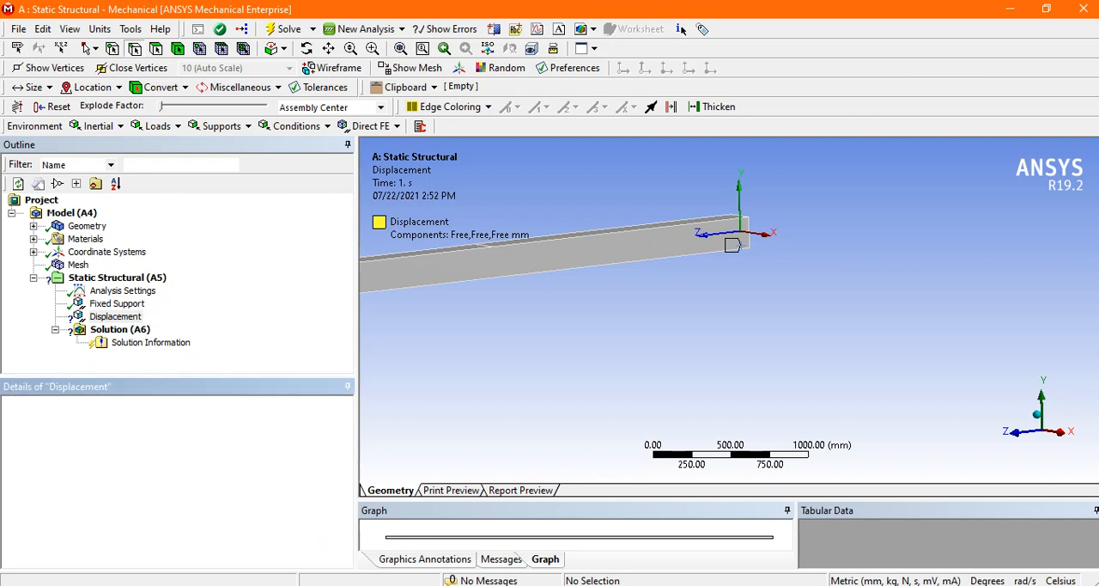
pyautogui.click(125, 520)
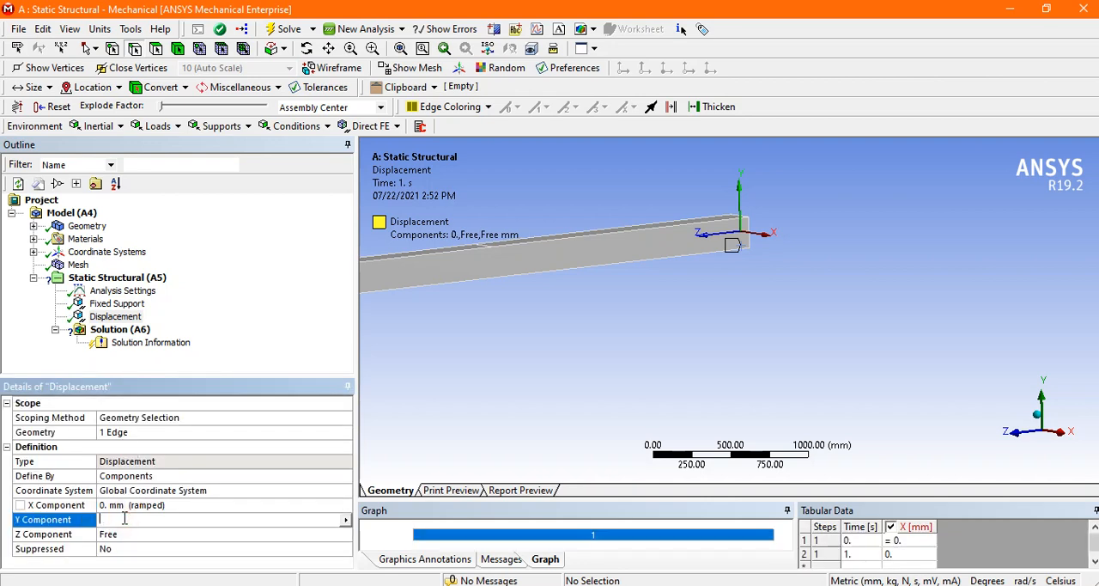
pyautogui.write('0')
pyautogui.press('Return')
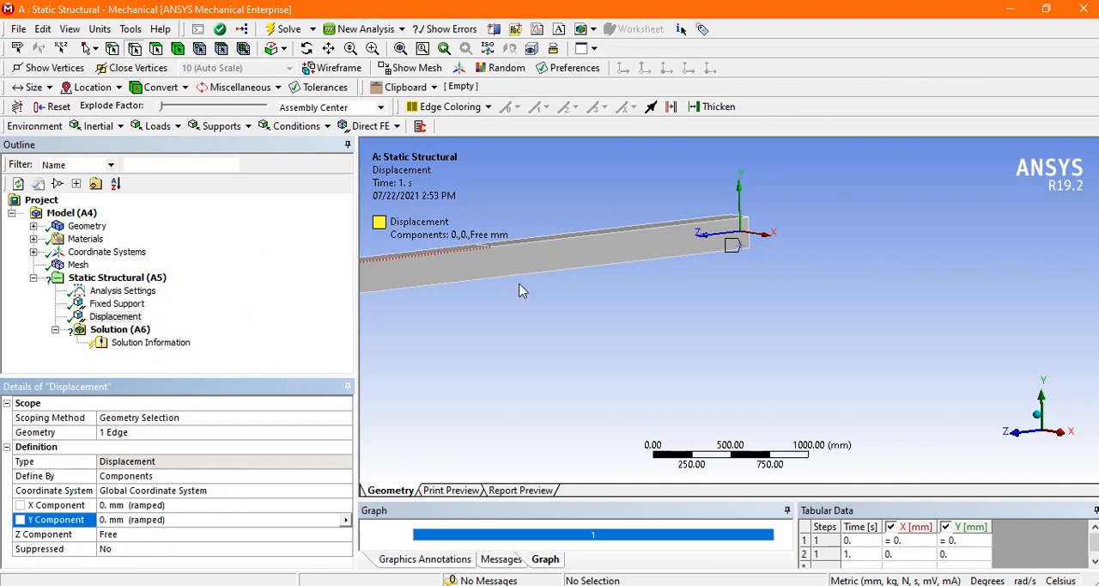
# Step: Insert a Force scoped to the edge across the beam's top face at point E, 2 m from support B
pyautogui.scroll(1, 582, 393)
pyautogui.scroll(-10, 582, 391)
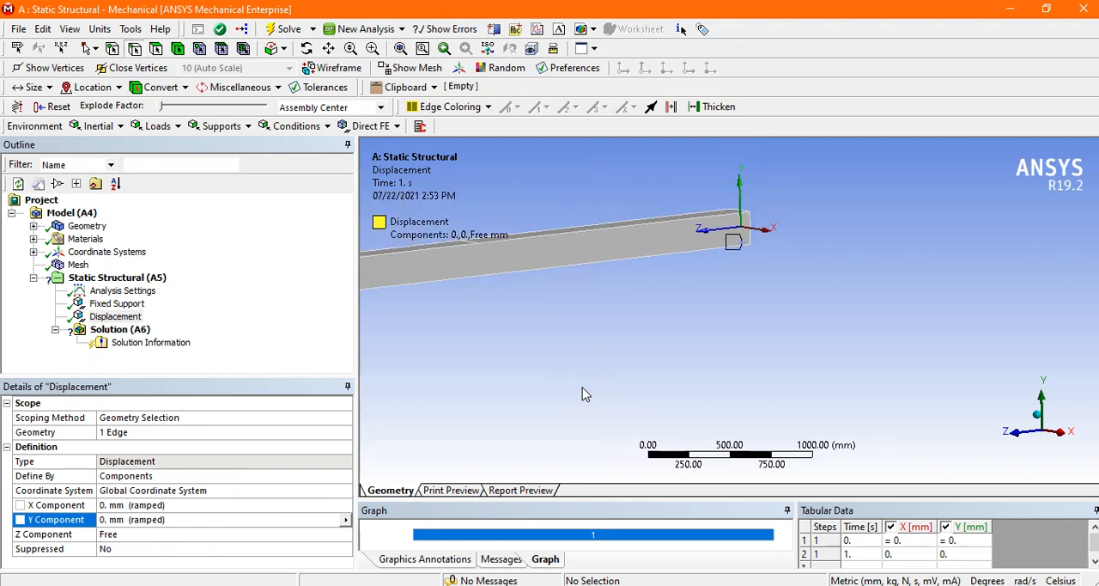
pyautogui.click(400, 48)
pyautogui.moveTo(624, 264); pyautogui.dragTo(620, 280, button='middle')
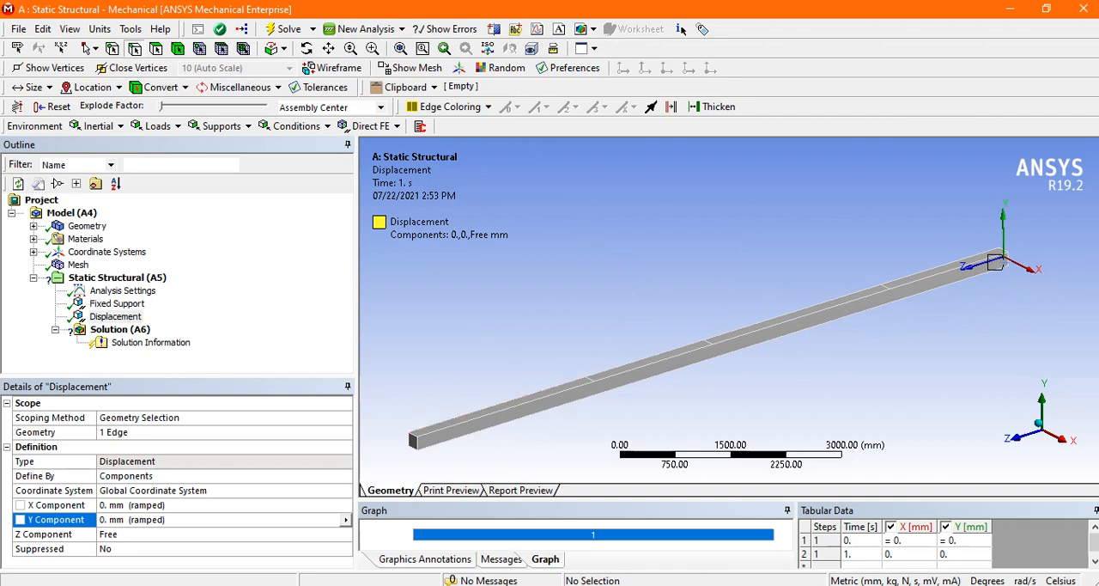
pyautogui.hotkey('alt', 'Tab')
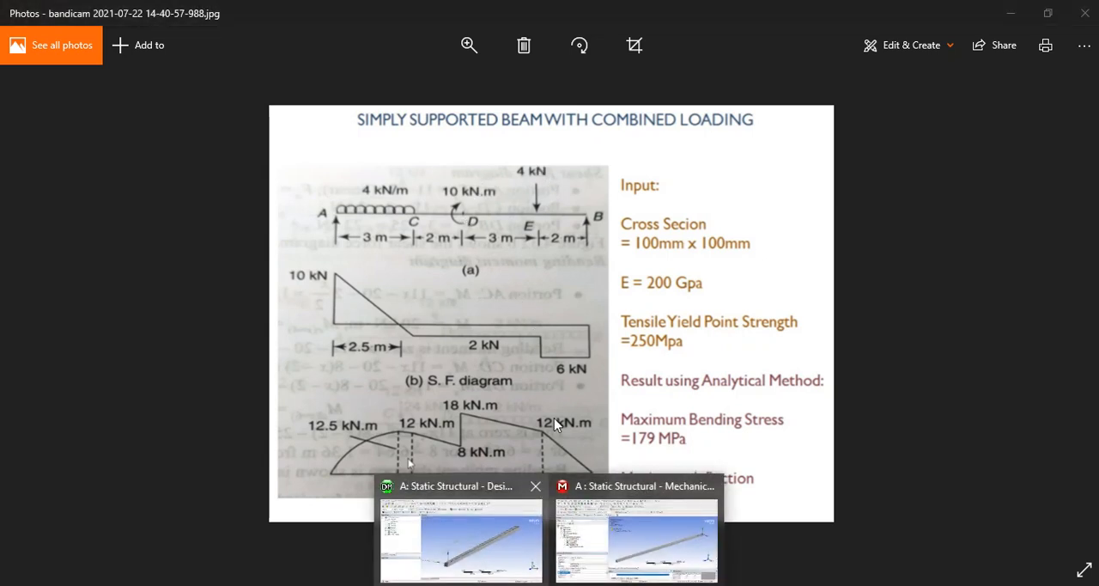
pyautogui.click(622, 514)
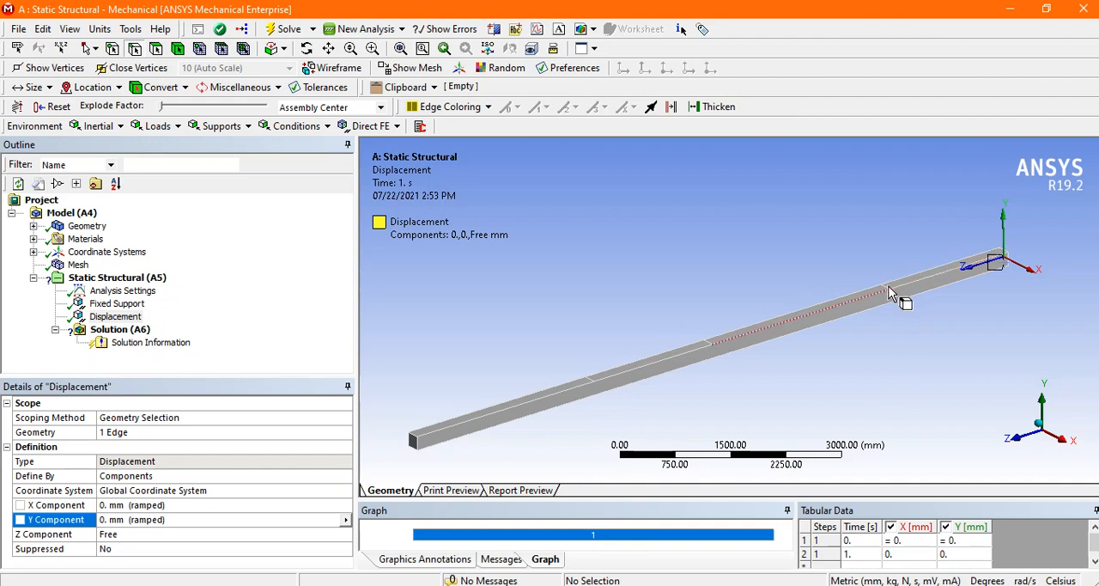
pyautogui.click(157, 126)
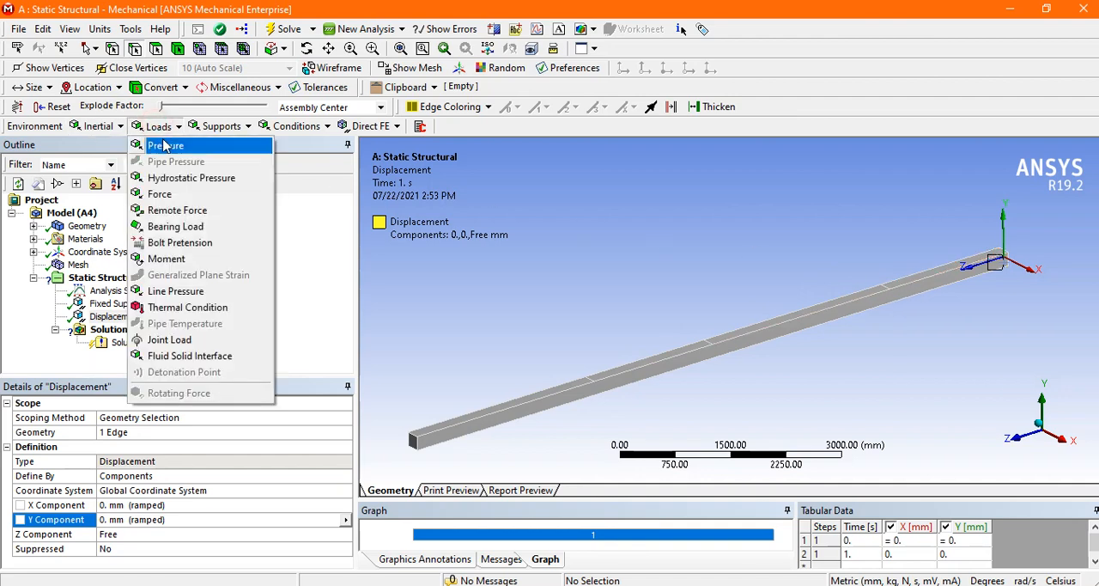
pyautogui.click(164, 195)
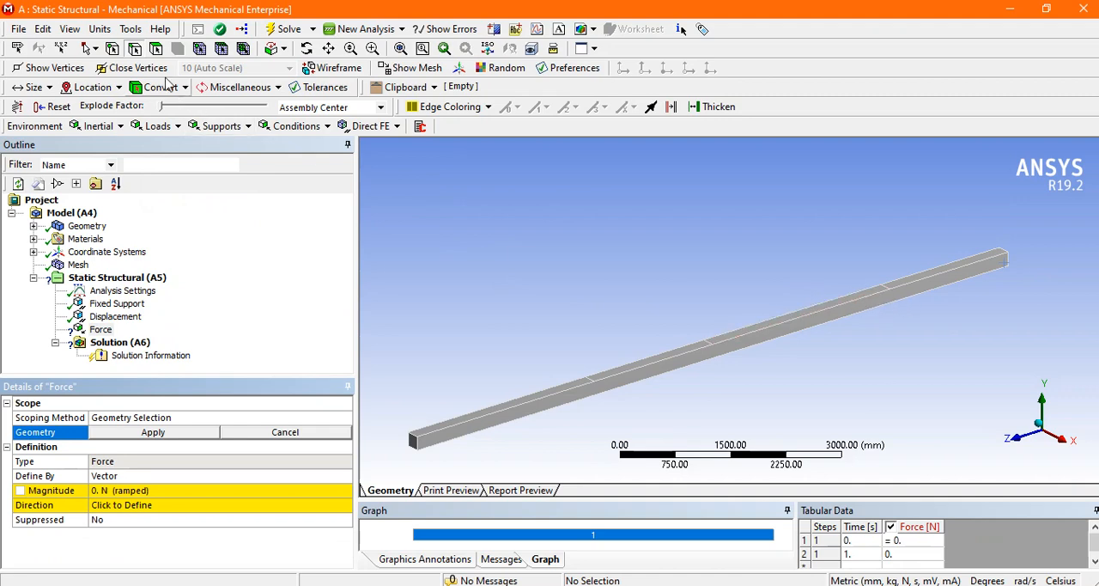
pyautogui.moveTo(925, 249); pyautogui.dragTo(895, 249, button='middle')
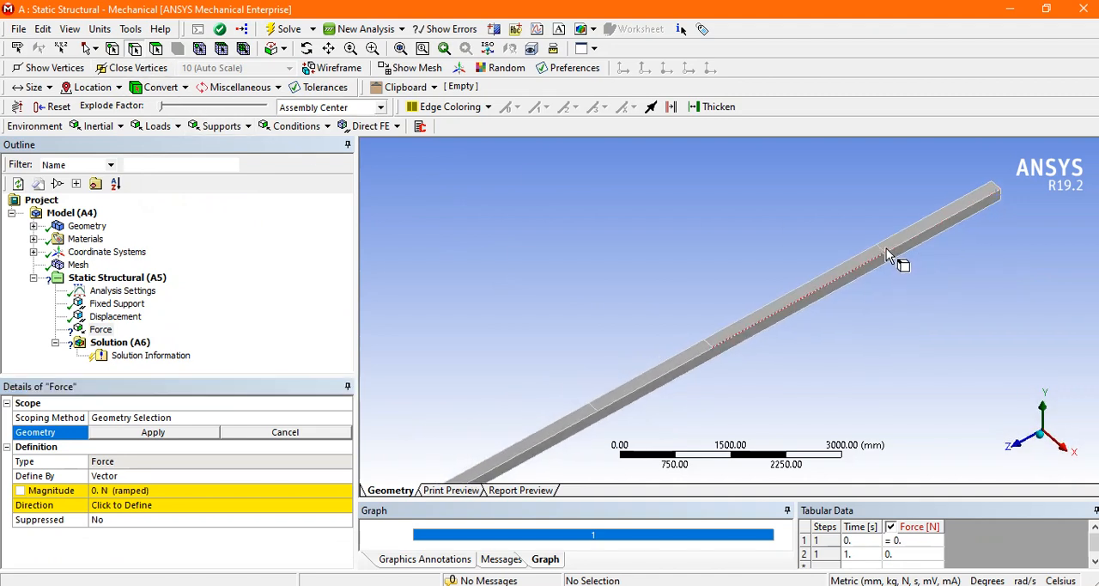
pyautogui.click(885, 247)
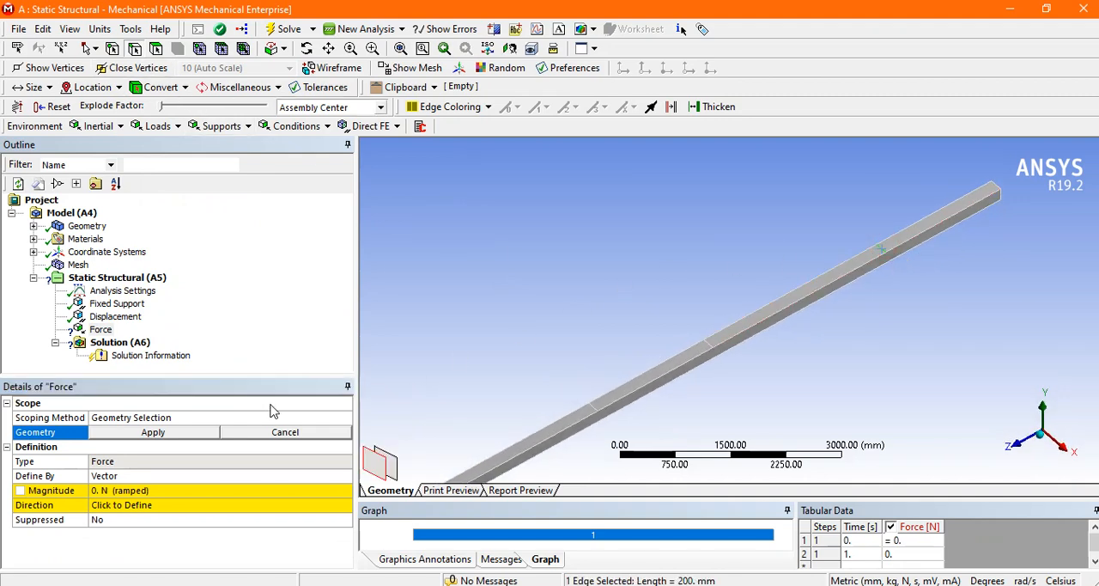
pyautogui.click(139, 432)
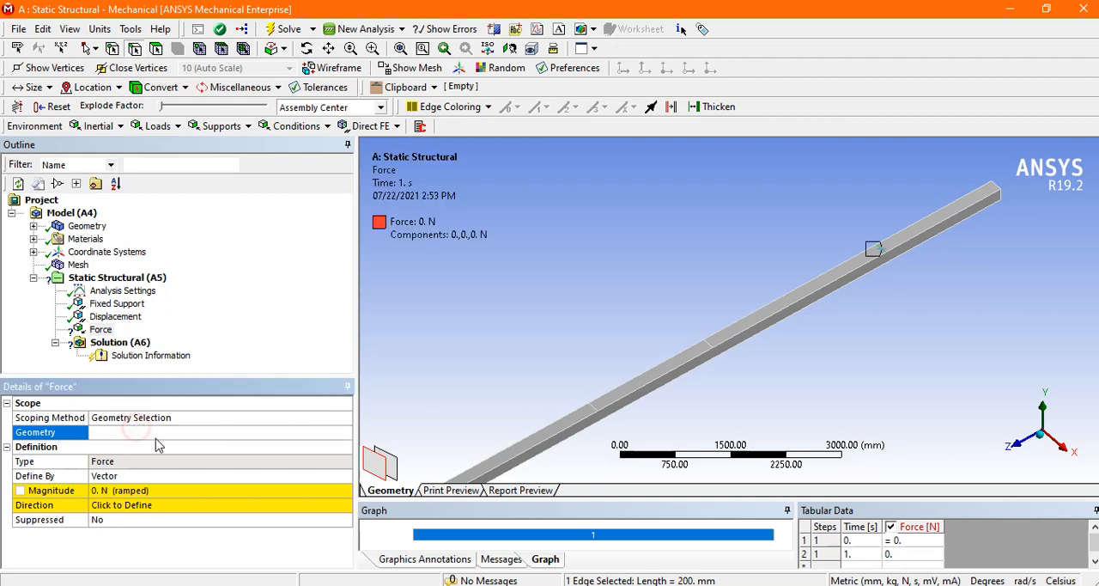
# Step: Define the point E force by components and set its Y component to -4000 N
pyautogui.click(153, 491)
pyautogui.click(519, 585)
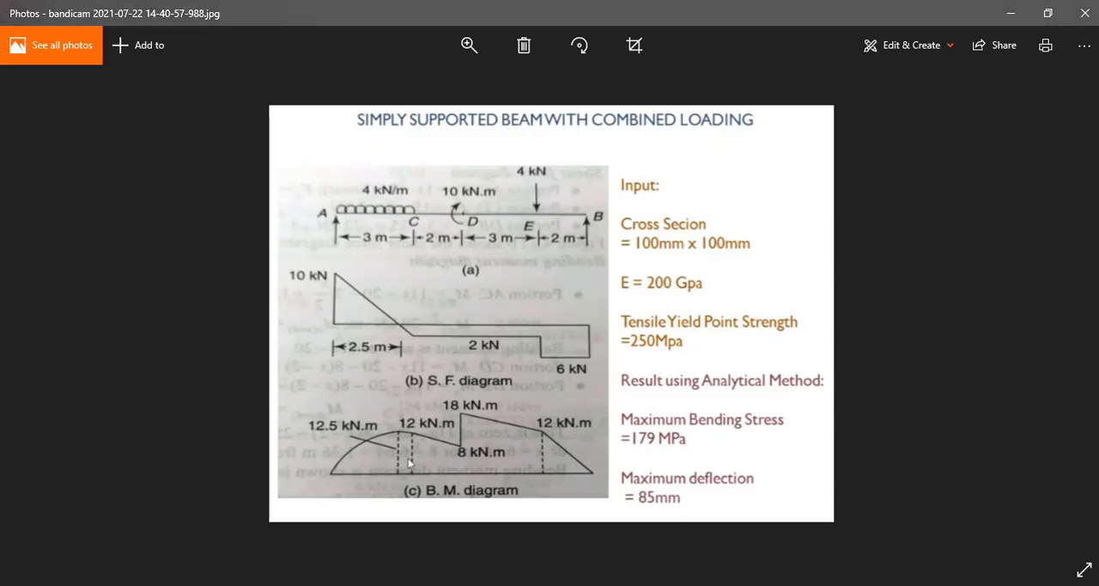
pyautogui.click(519, 585)
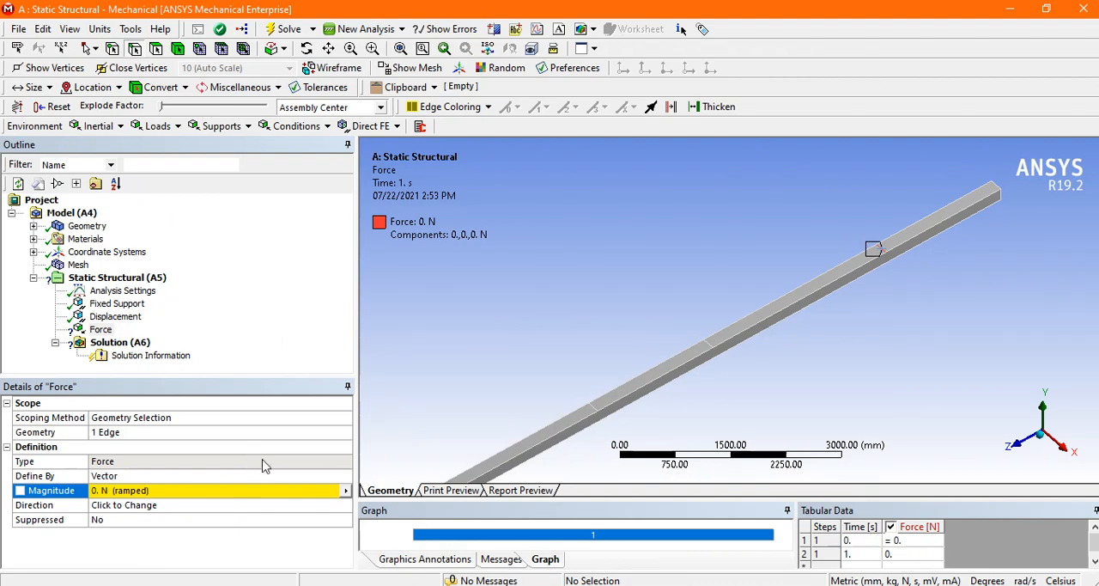
pyautogui.click(289, 476)
pyautogui.click(342, 479)
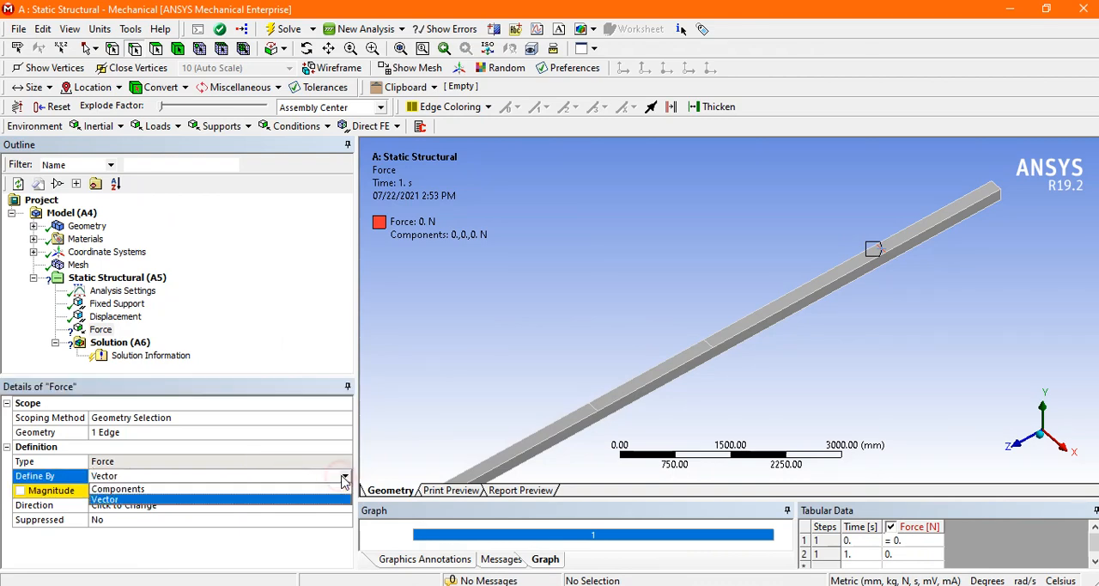
pyautogui.click(176, 505)
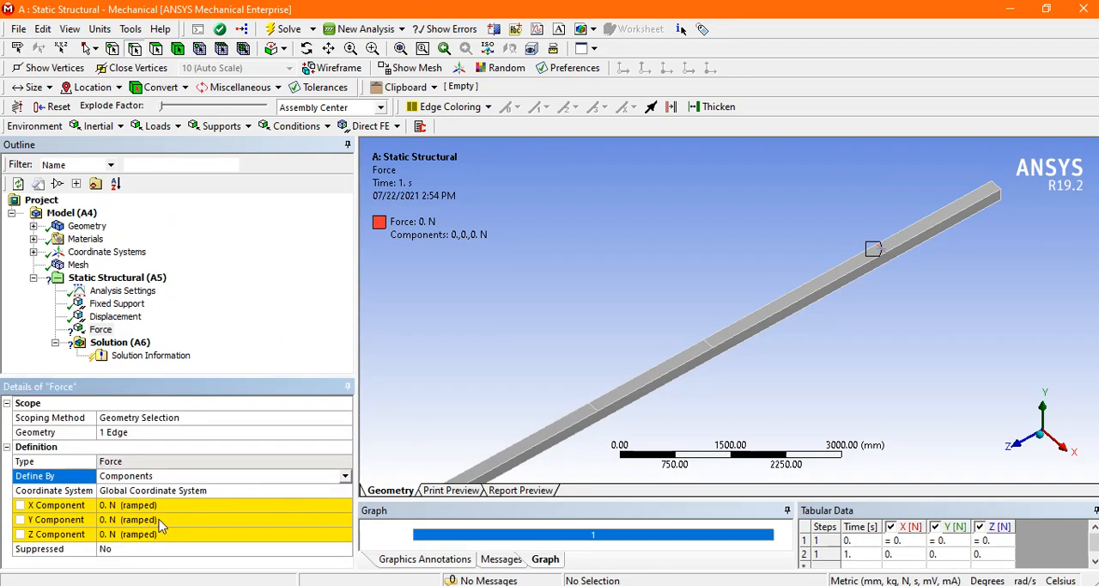
pyautogui.click(131, 519)
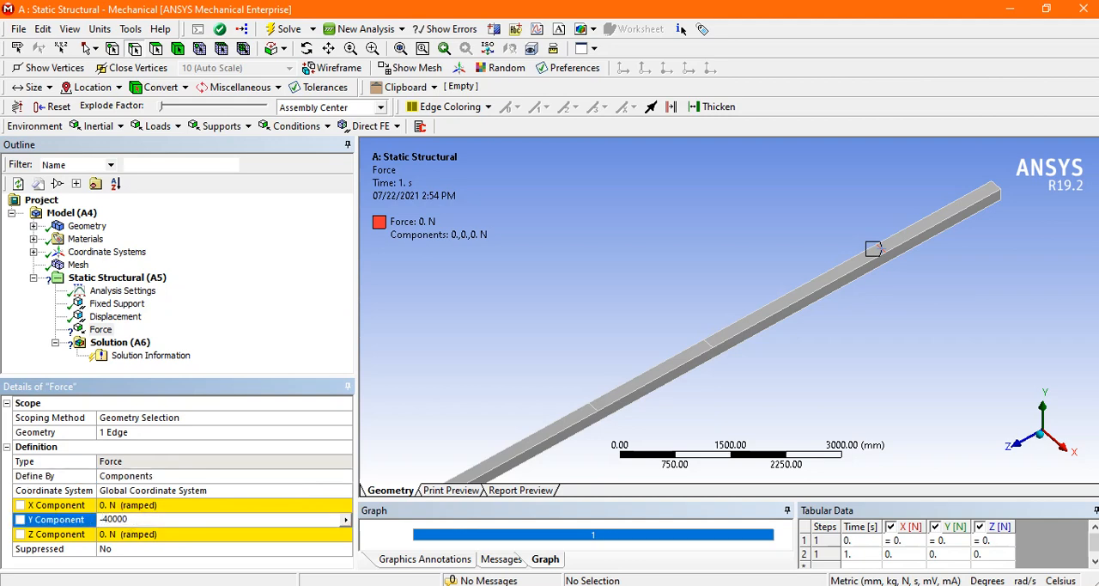
pyautogui.press('Return')
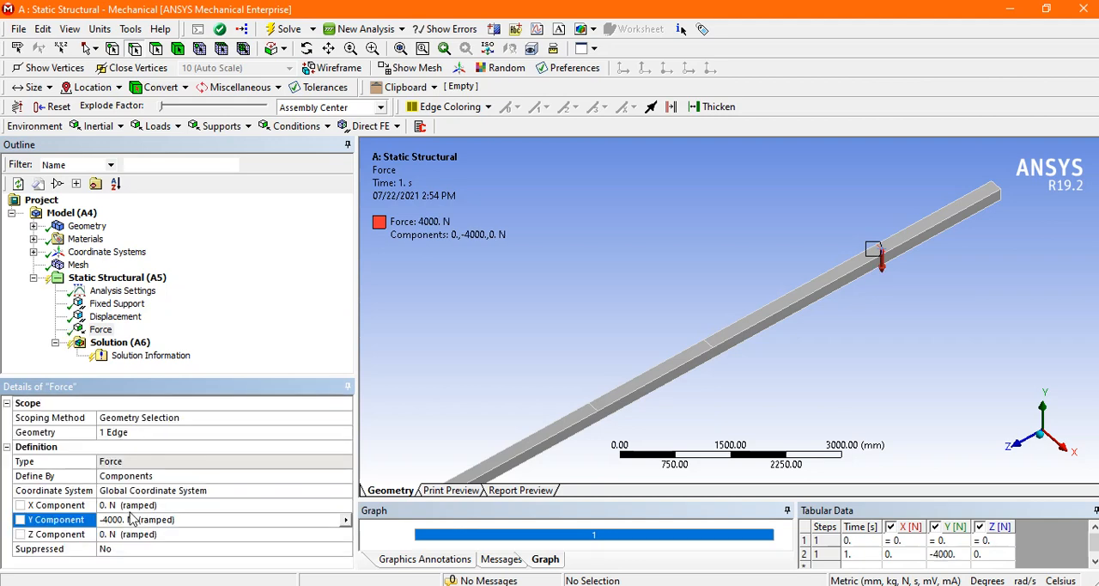
# Step: Insert a second Force scoped to the top face of the 3 m segment between A and C
pyautogui.moveTo(487, 358); pyautogui.dragTo(475, 321, button='middle')
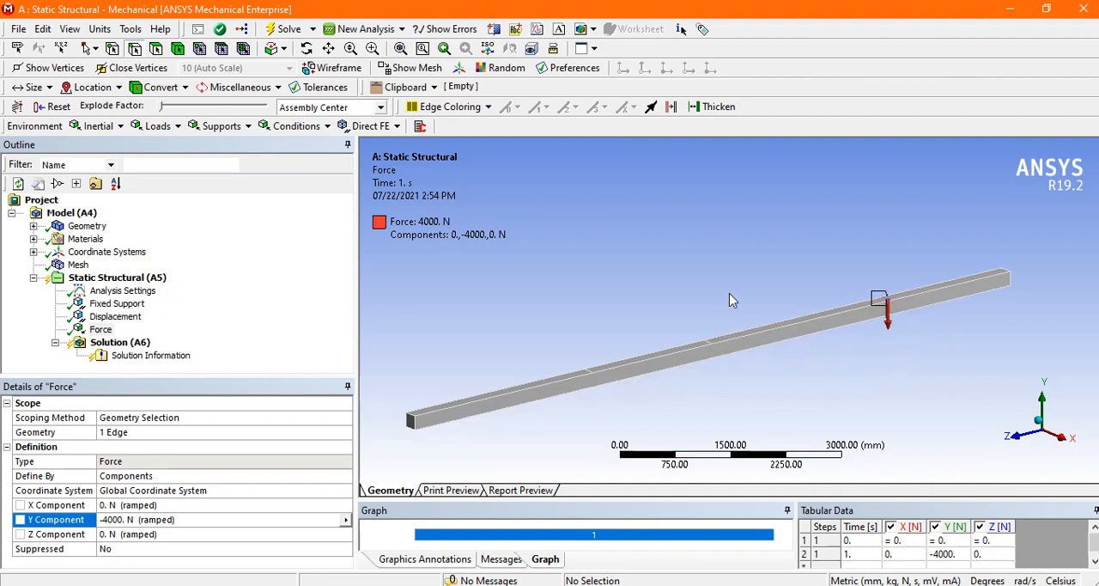
pyautogui.moveTo(729, 300); pyautogui.dragTo(729, 297, button='middle')
pyautogui.click(157, 126)
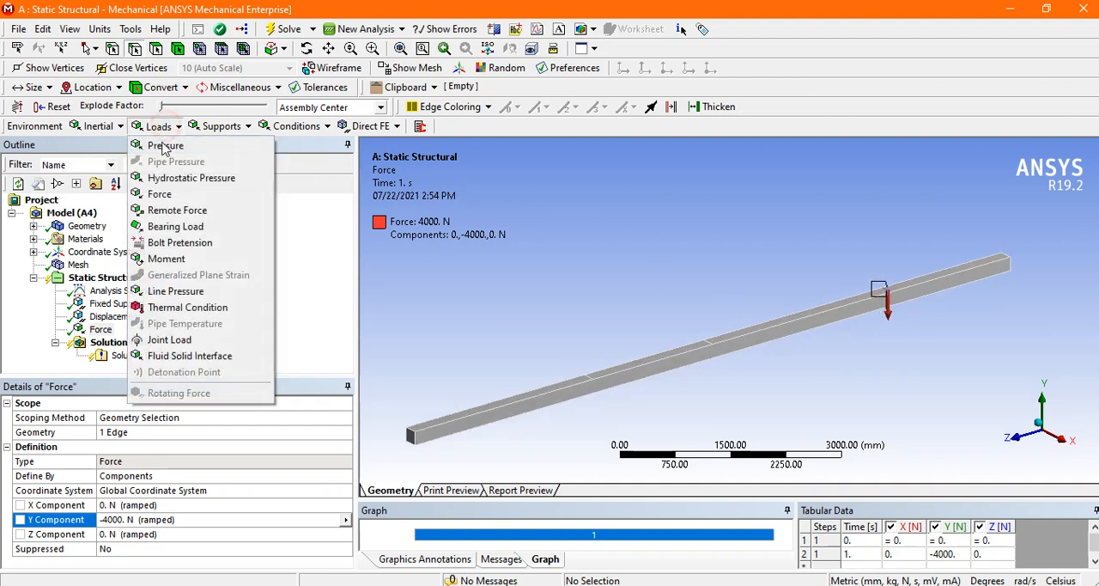
pyautogui.click(163, 203)
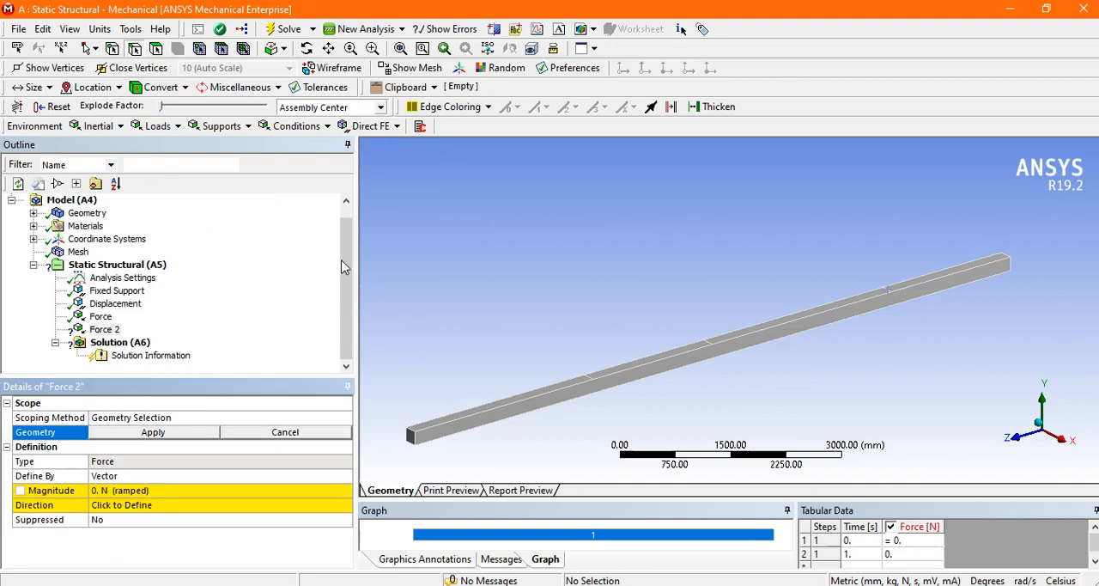
pyautogui.moveTo(464, 282); pyautogui.dragTo(515, 438, button='middle')
pyautogui.click(554, 426)
pyautogui.moveTo(547, 400); pyautogui.dragTo(544, 336, button='middle')
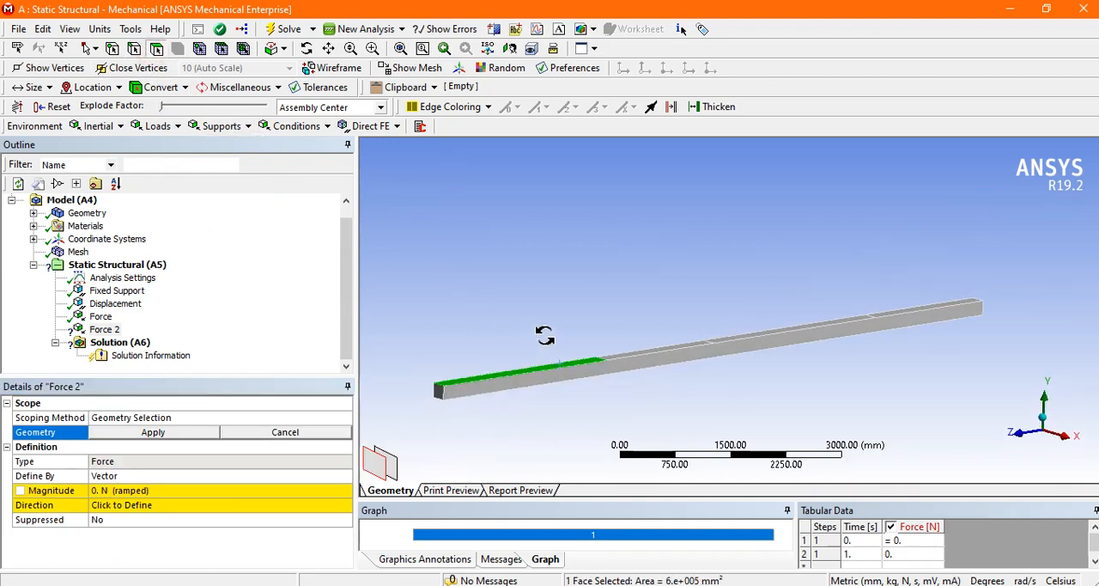
pyautogui.click(217, 432)
# Step: Define the force on segment A–C by components and set its Y component to -12000 N
pyautogui.click(210, 475)
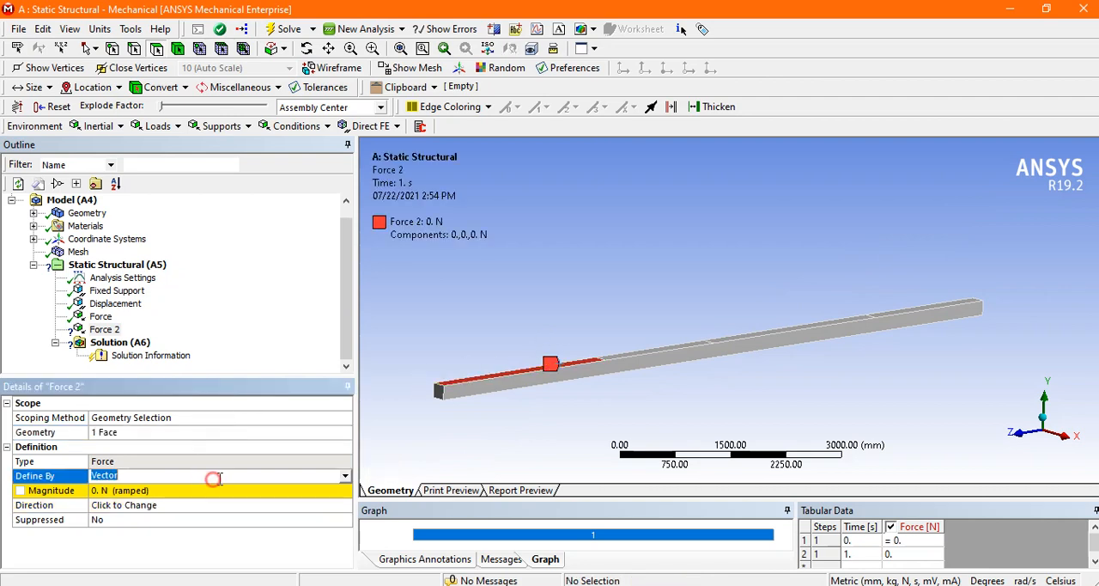
pyautogui.click(320, 476)
pyautogui.click(297, 489)
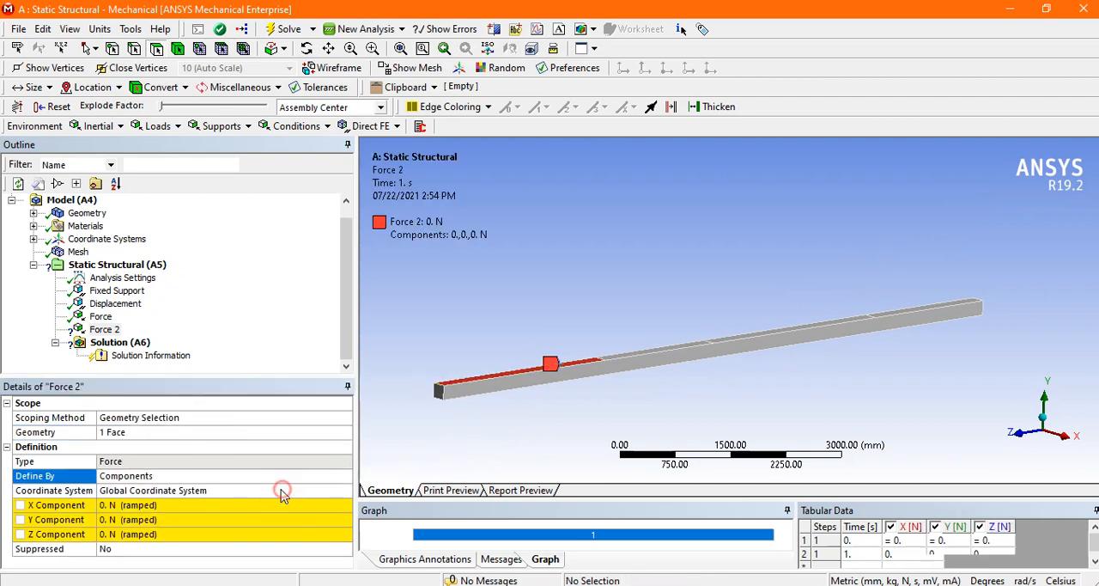
pyautogui.click(177, 518)
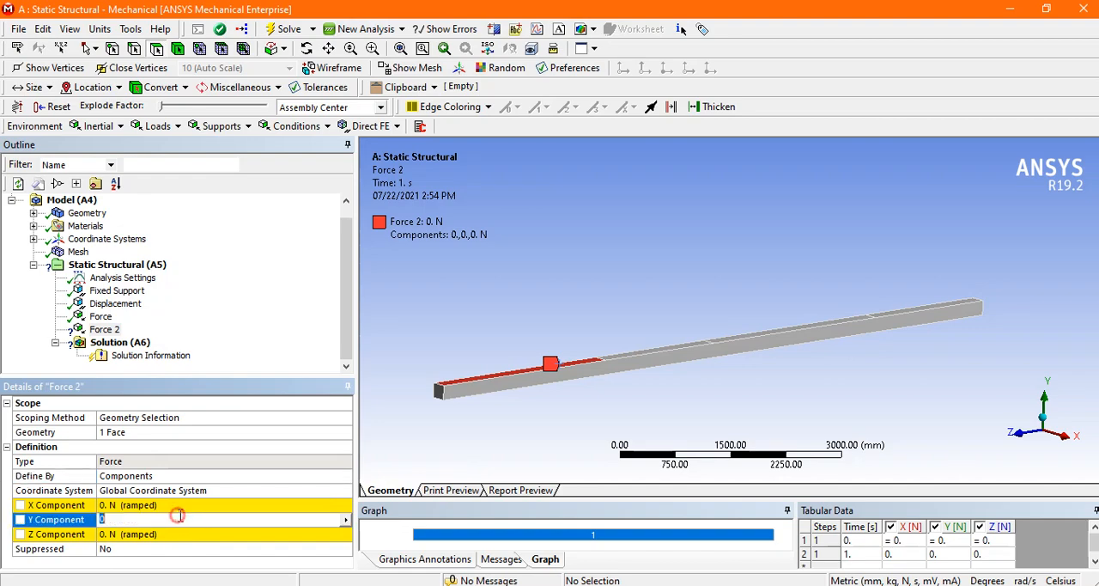
pyautogui.click(410, 584)
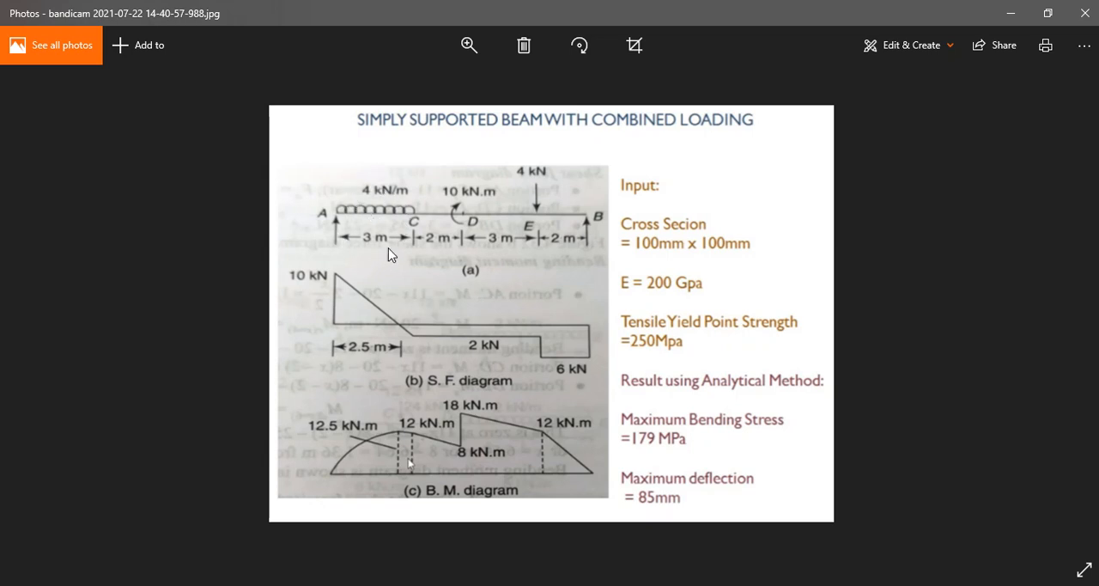
pyautogui.click(642, 531)
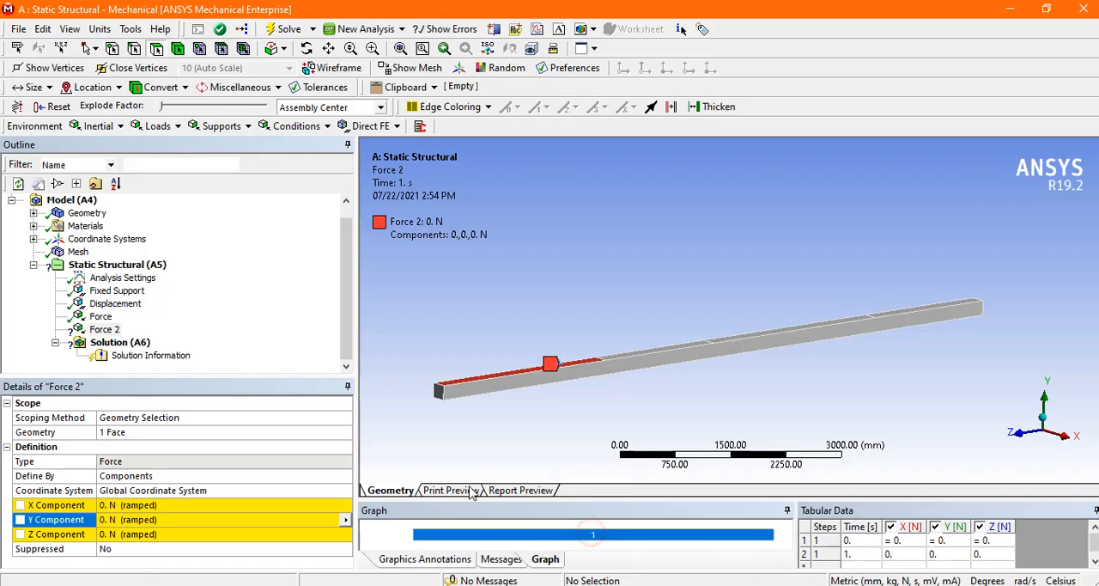
pyautogui.click(185, 519)
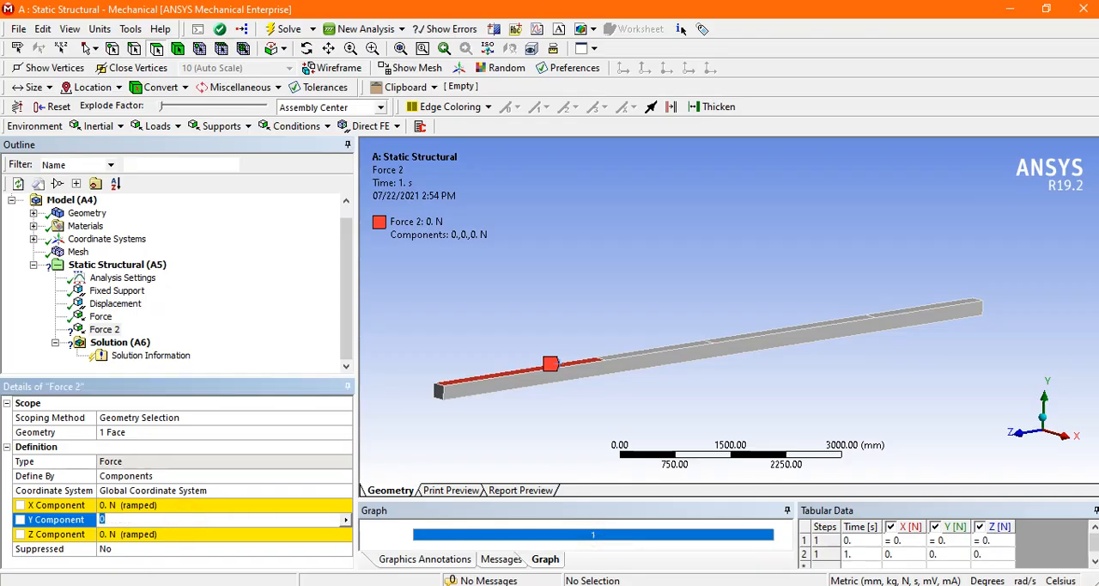
pyautogui.write('-12000')
pyautogui.press('Return')
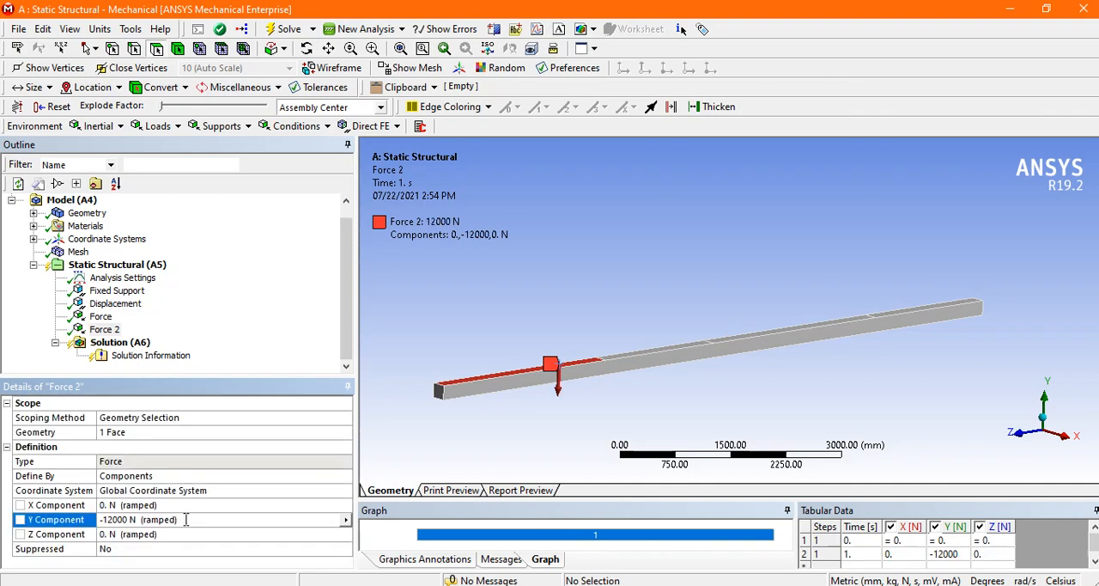
# Step: Insert a Moment scoped to the edge across the beam's top face at midspan point D, consulting the reference load diagram
pyautogui.click(556, 584)
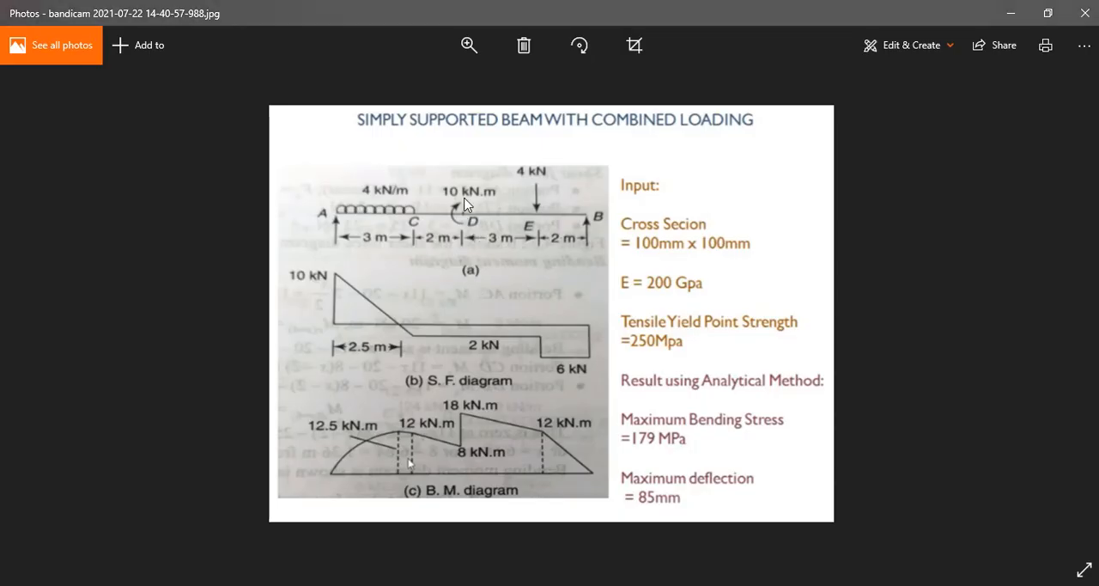
pyautogui.moveTo(557, 584)
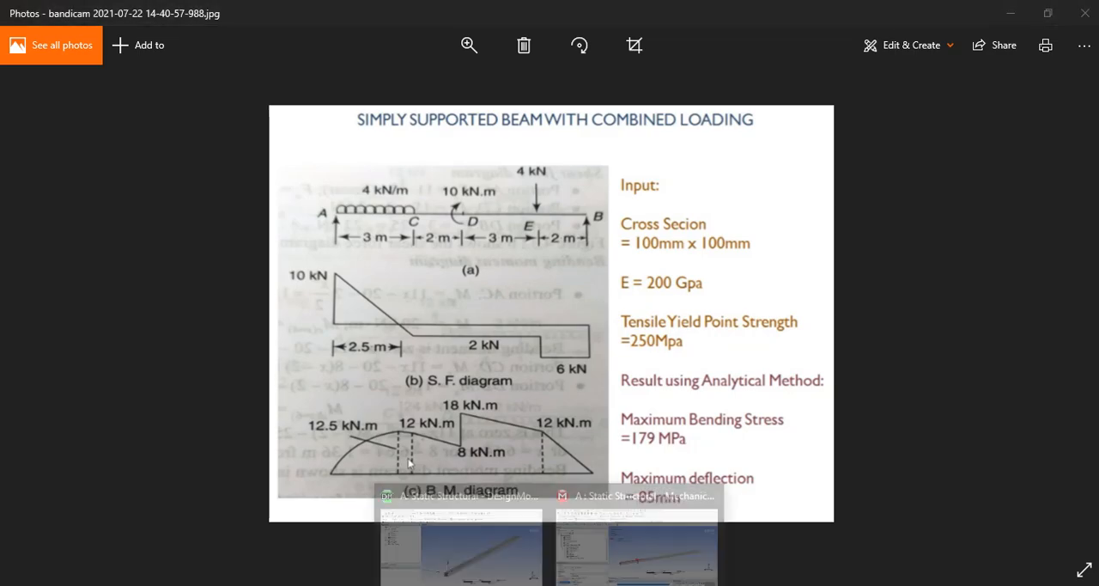
pyautogui.click(608, 536)
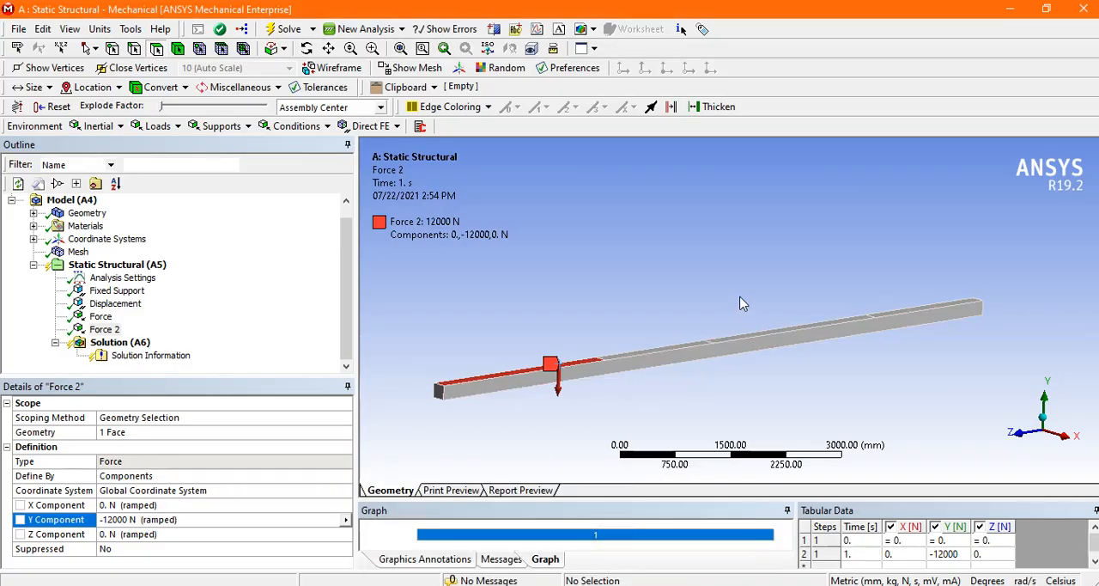
pyautogui.moveTo(743, 303)
pyautogui.mouseDown(button='middle')
pyautogui.moveTo(731, 361)
pyautogui.moveTo(726, 314)
pyautogui.mouseUp(button='middle')
pyautogui.click(141, 265)
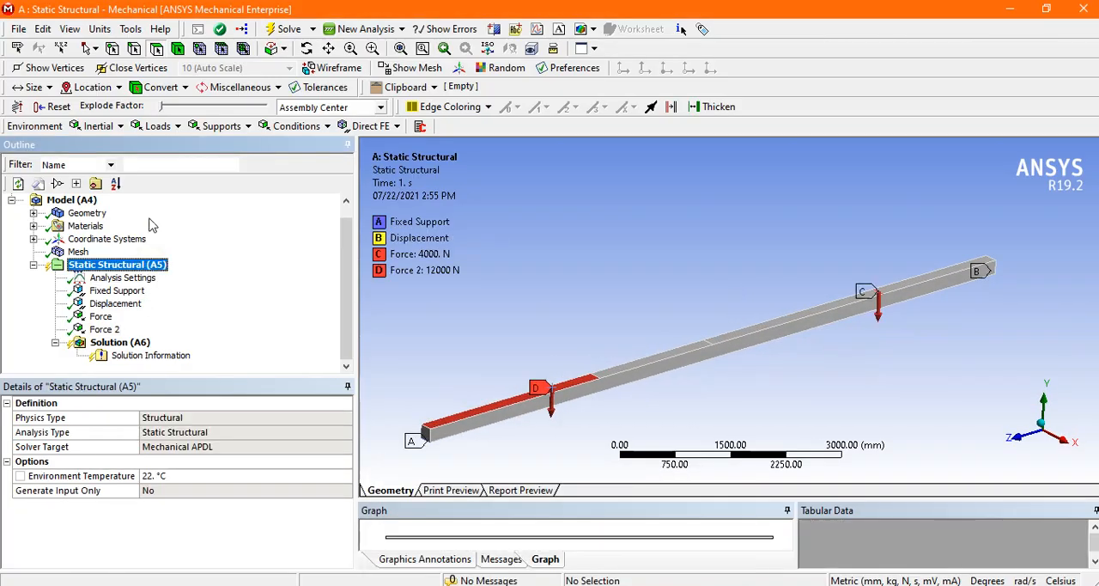
pyautogui.click(158, 126)
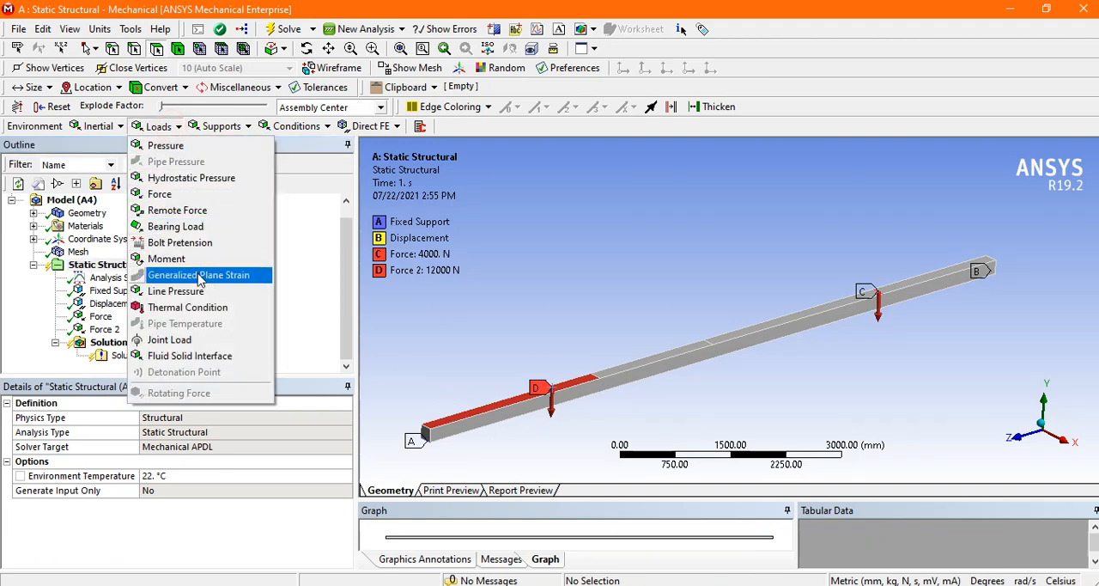
pyautogui.click(195, 259)
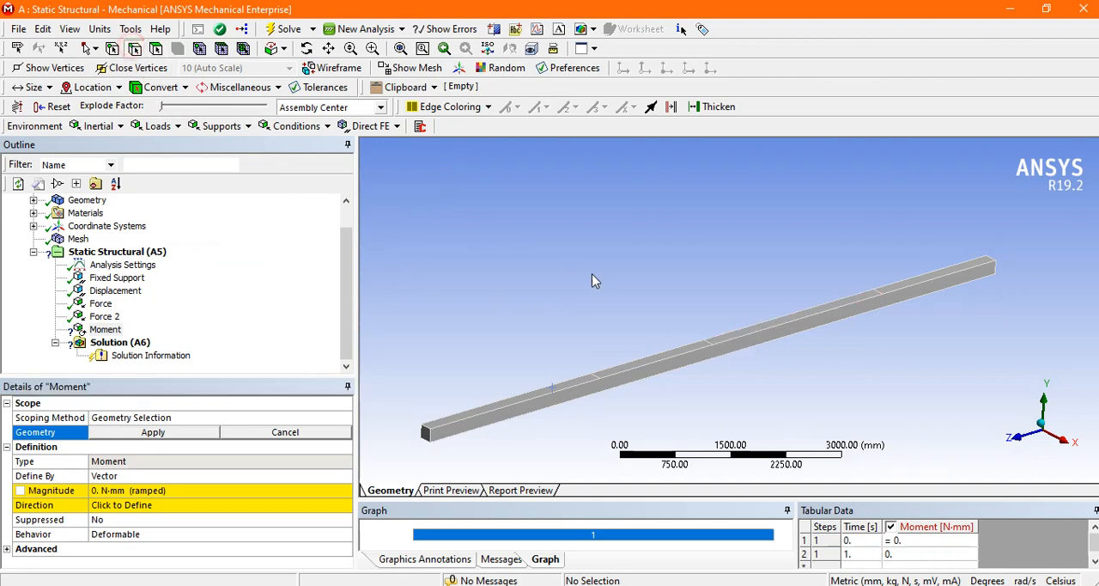
pyautogui.click(705, 342)
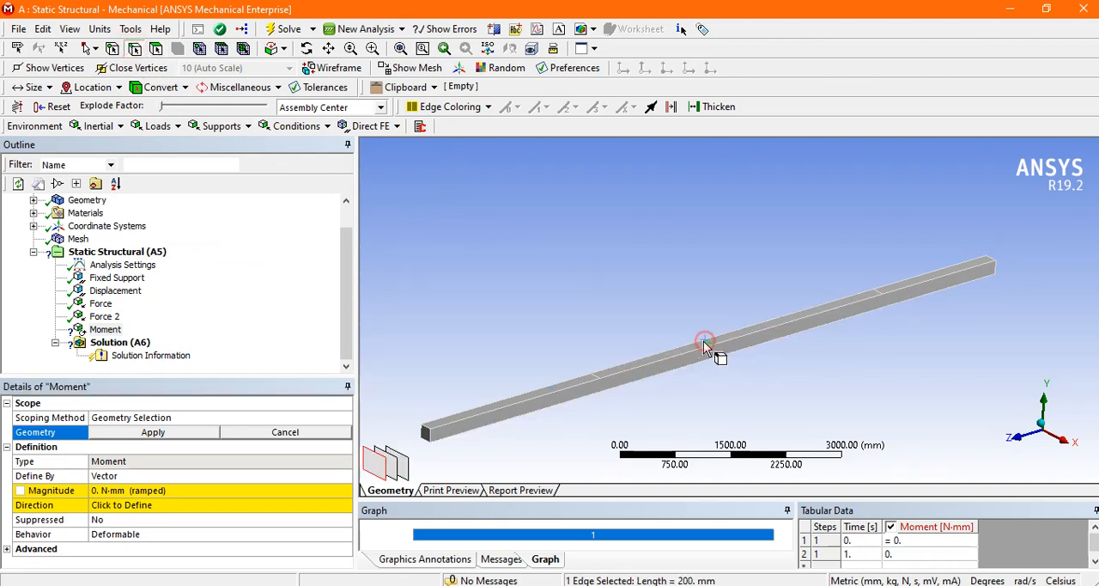
pyautogui.click(177, 432)
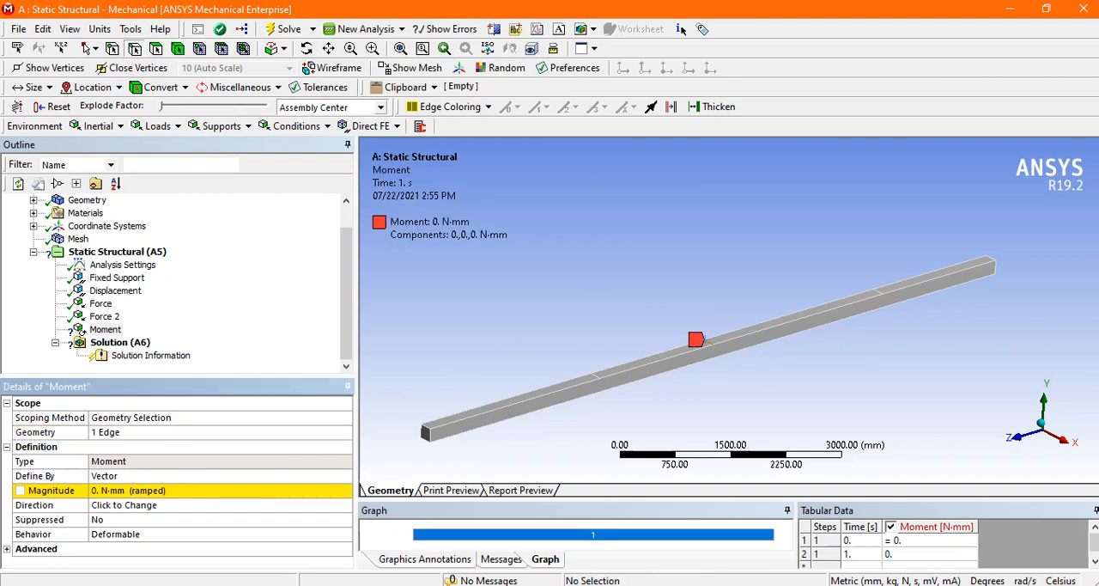
pyautogui.hotkey('alt', 'Tab')
pyautogui.hotkey('alt', 'Tab')
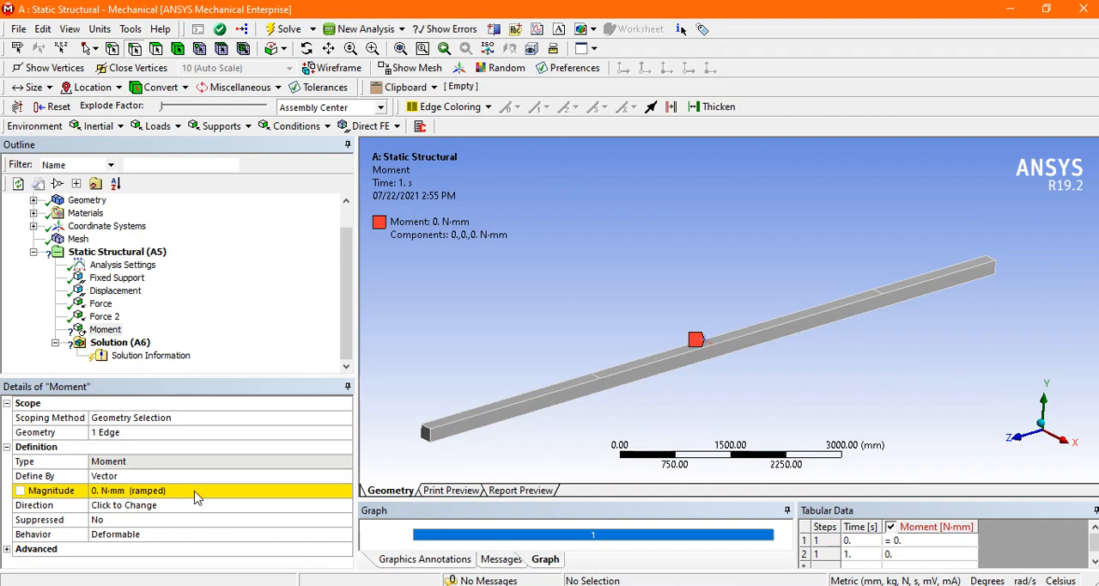
# Step: Define the midspan moment by components and set its X component to 10000 N-mm, consulting the reference load diagram
pyautogui.click(252, 475)
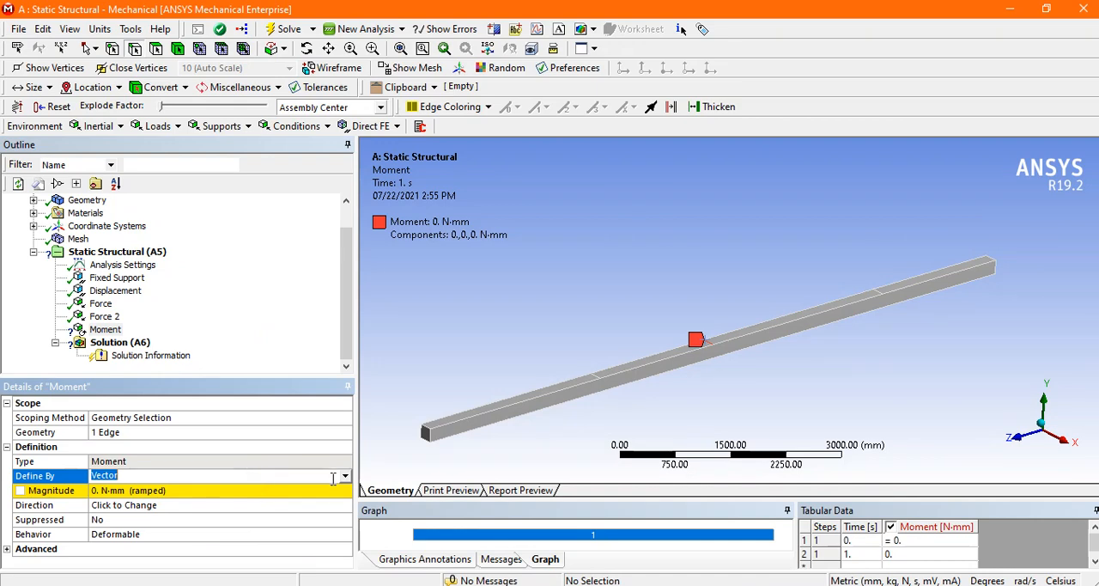
pyautogui.click(347, 483)
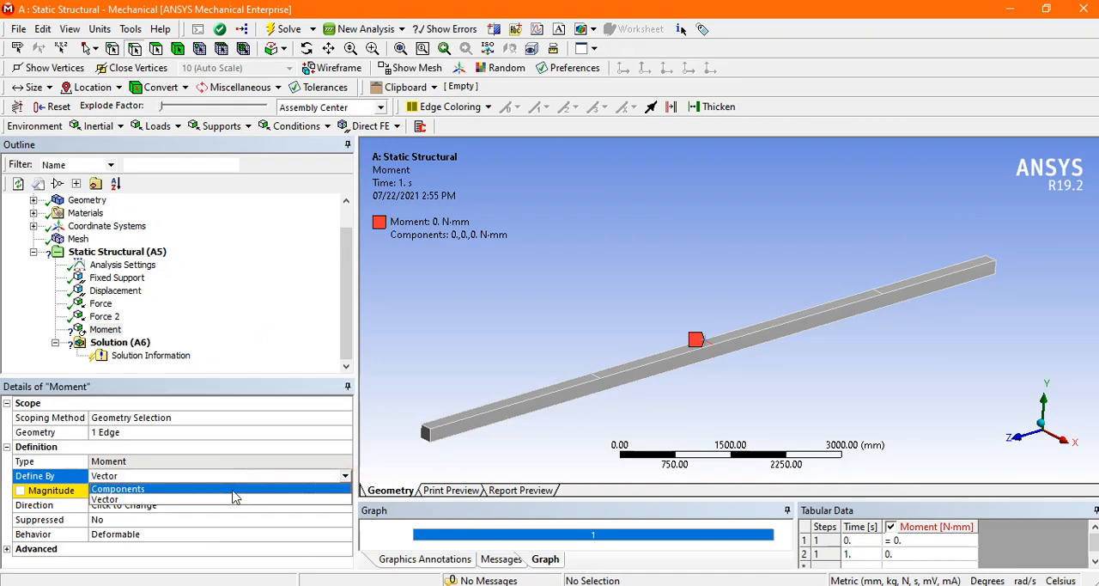
pyautogui.click(239, 504)
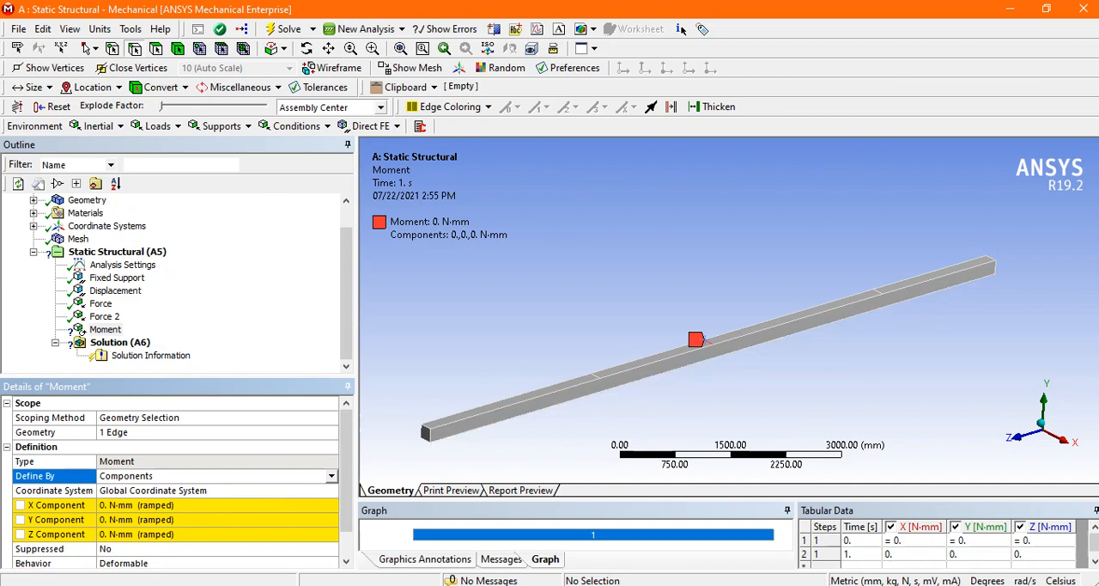
pyautogui.click(518, 558)
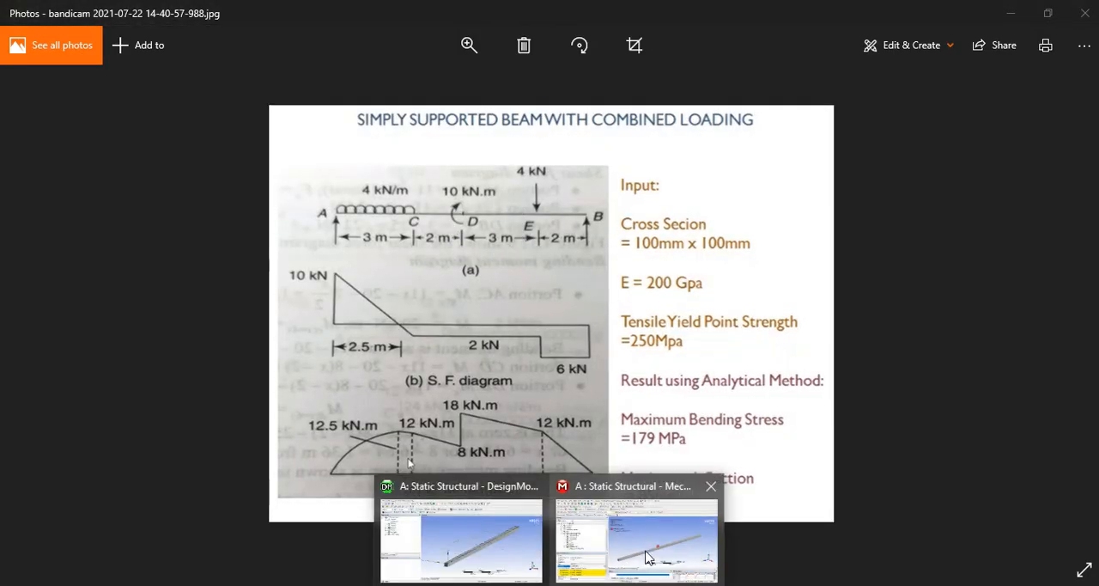
pyautogui.click(631, 528)
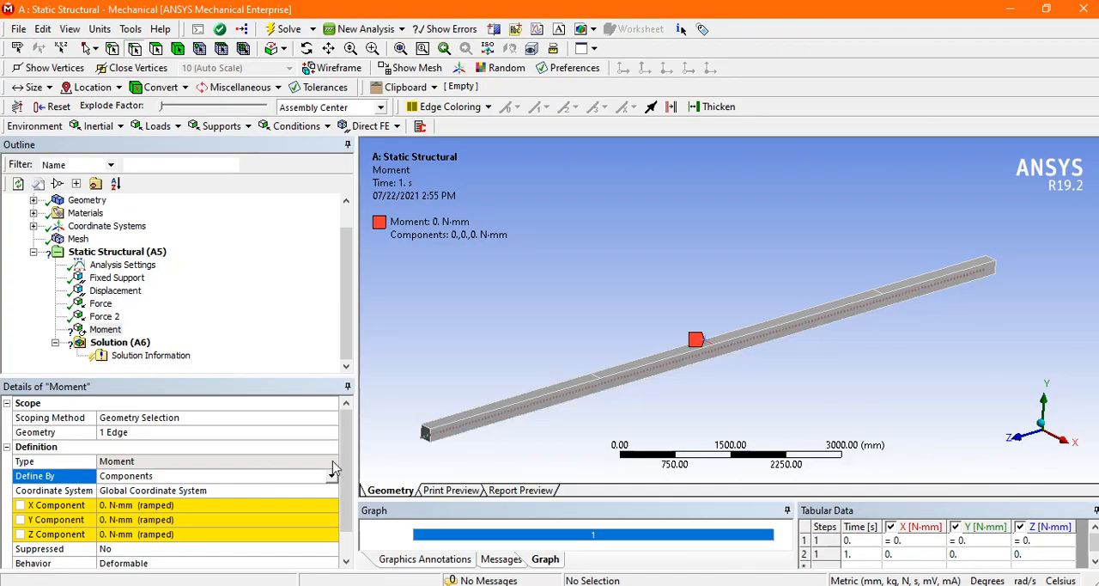
pyautogui.click(165, 505)
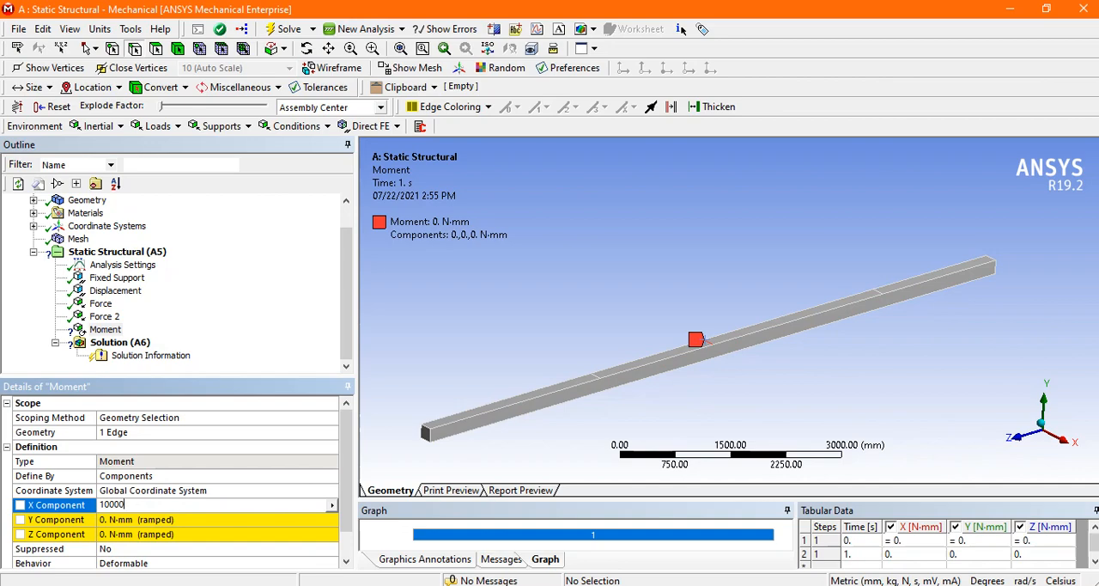
pyautogui.press('Return')
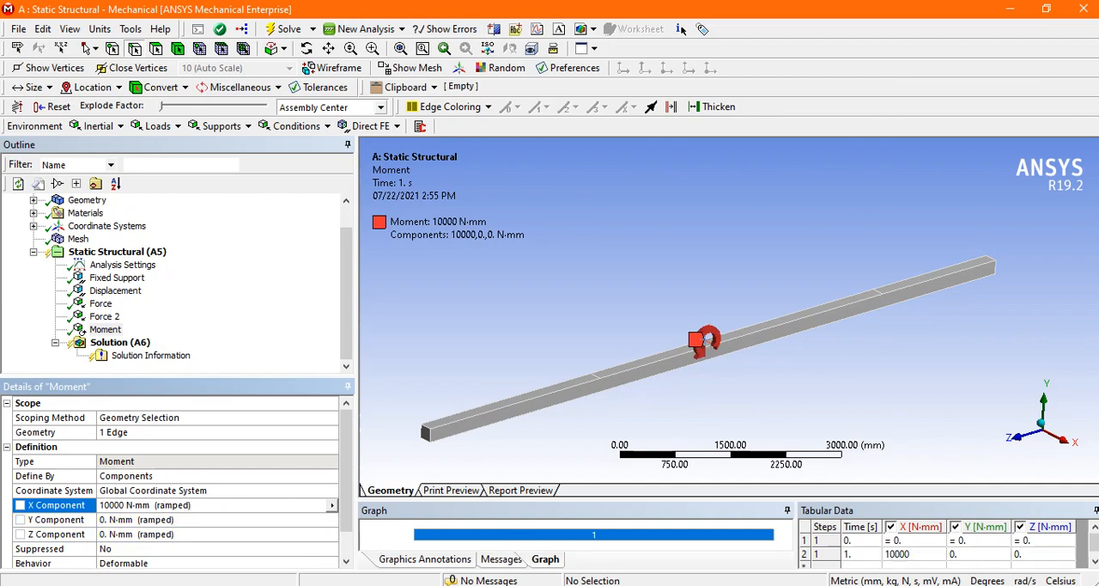
# Step: Check the moment's direction against the reference diagram and set its X component to -10000 N-mm
pyautogui.click(509, 529)
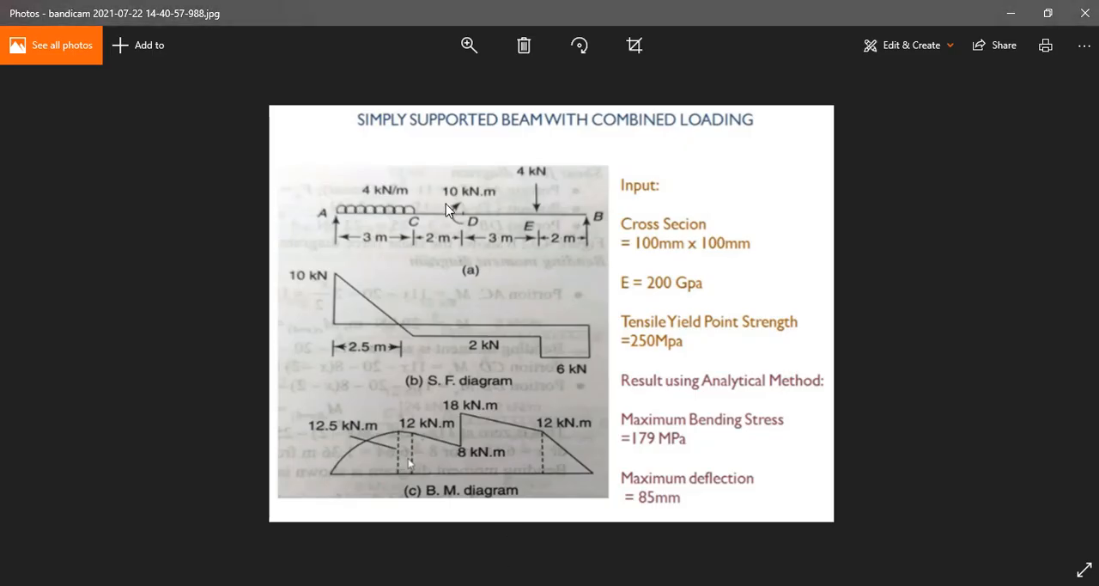
pyautogui.moveTo(532, 582)
pyautogui.click(636, 536)
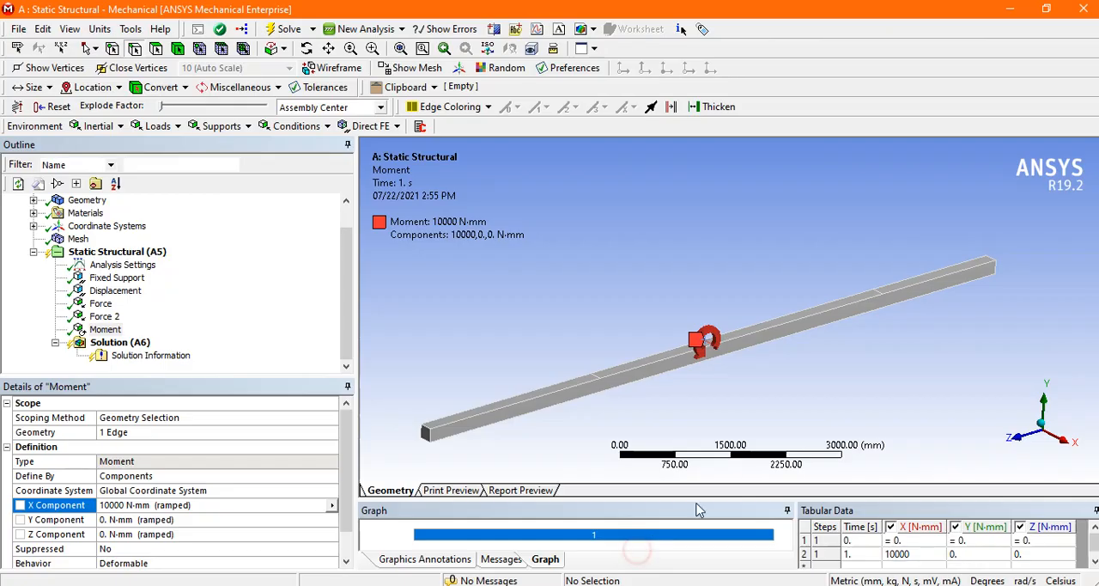
pyautogui.moveTo(733, 377); pyautogui.dragTo(728, 310)
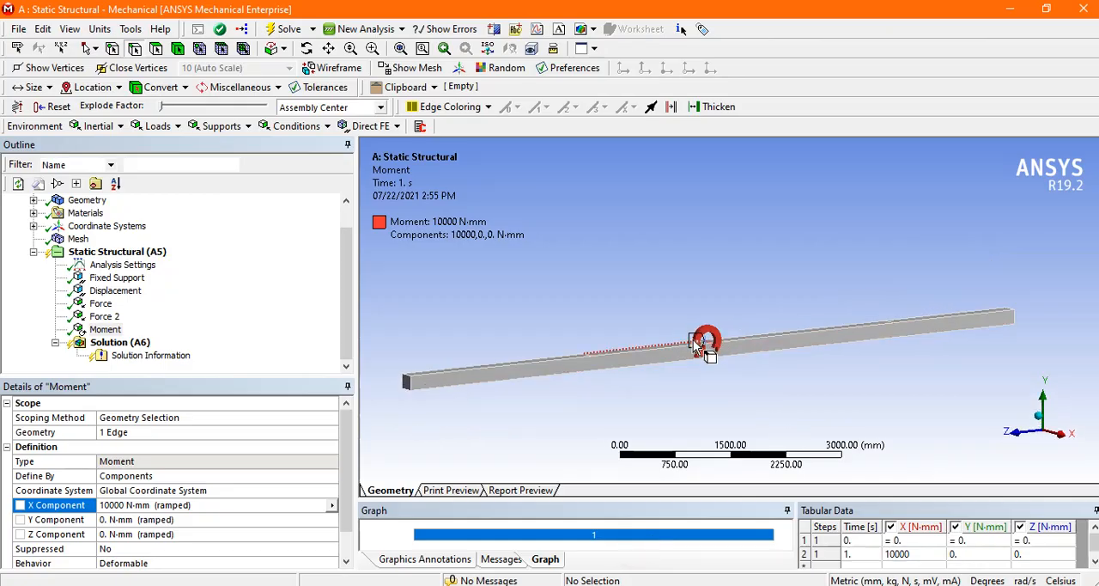
pyautogui.click(103, 505)
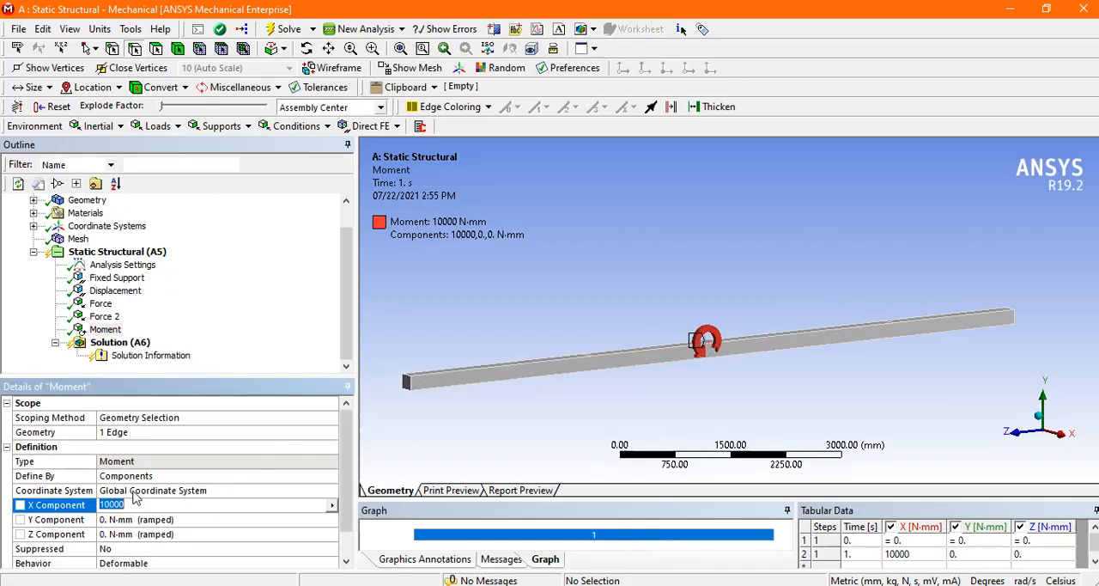
pyautogui.press('Left')
pyautogui.write('-')
pyautogui.press('Return')
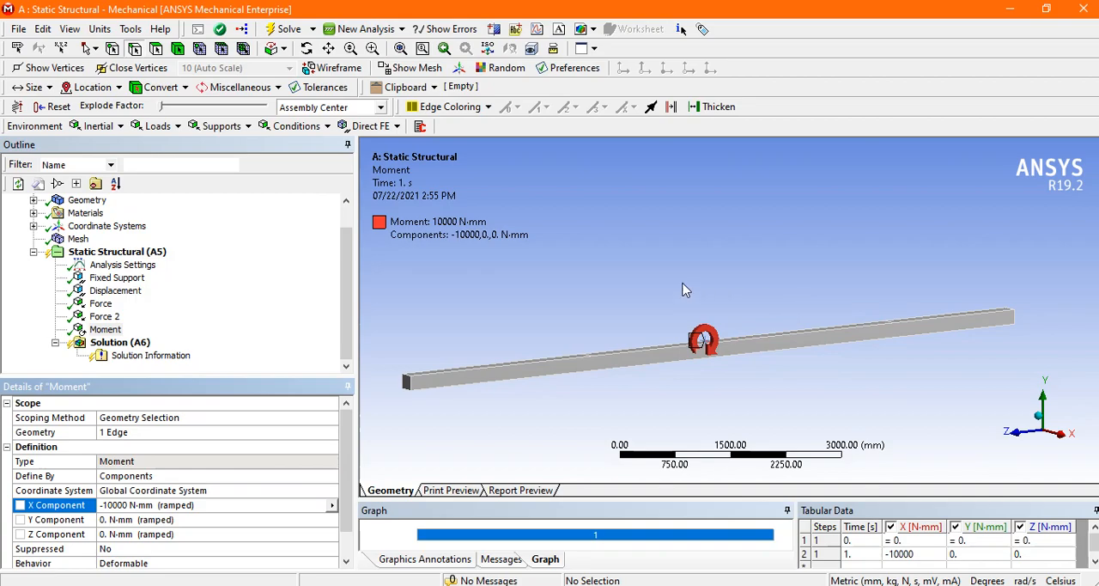
# Step: Compare the moment's rotation direction with the reference diagram and review all supports and loads together on the beam
pyautogui.moveTo(687, 296); pyautogui.dragTo(693, 301, button='middle')
pyautogui.click(410, 585)
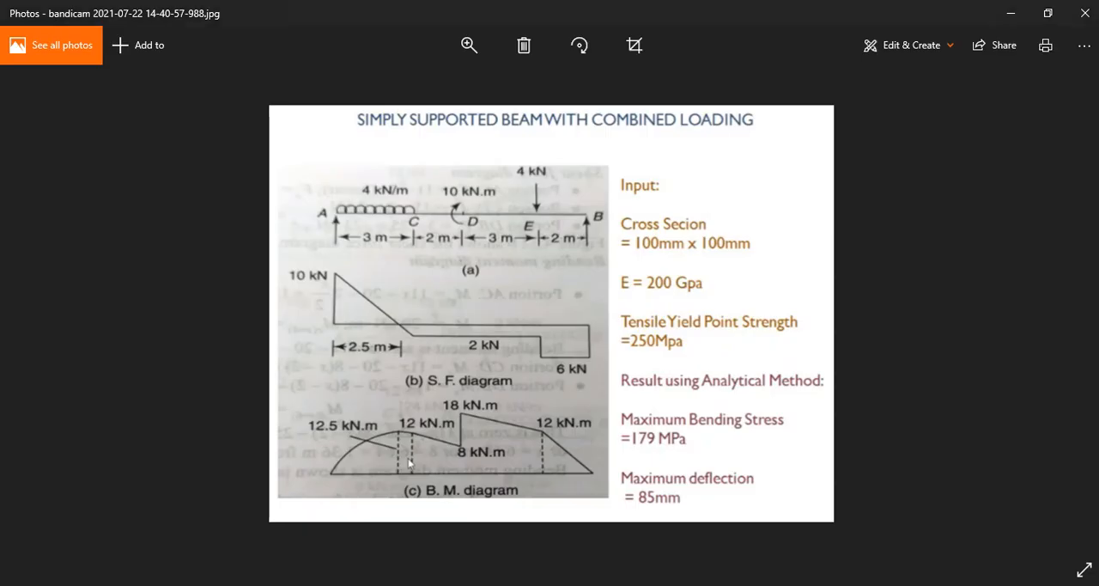
pyautogui.click(538, 584)
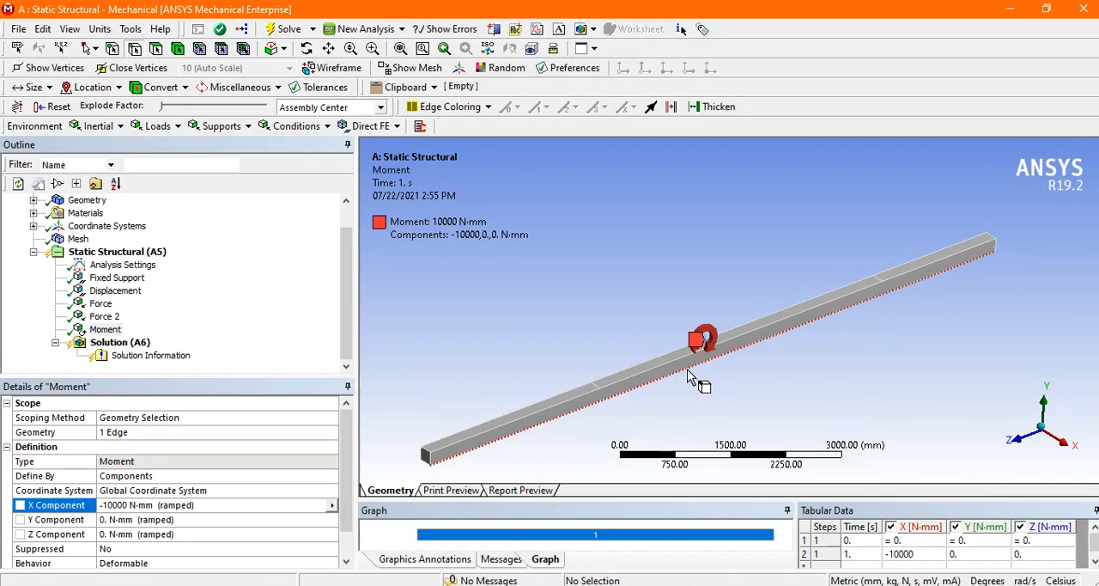
pyautogui.moveTo(633, 324)
pyautogui.mouseDown(button='middle')
pyautogui.moveTo(658, 295)
pyautogui.moveTo(638, 326)
pyautogui.mouseUp(button='middle')
pyautogui.click(168, 255)
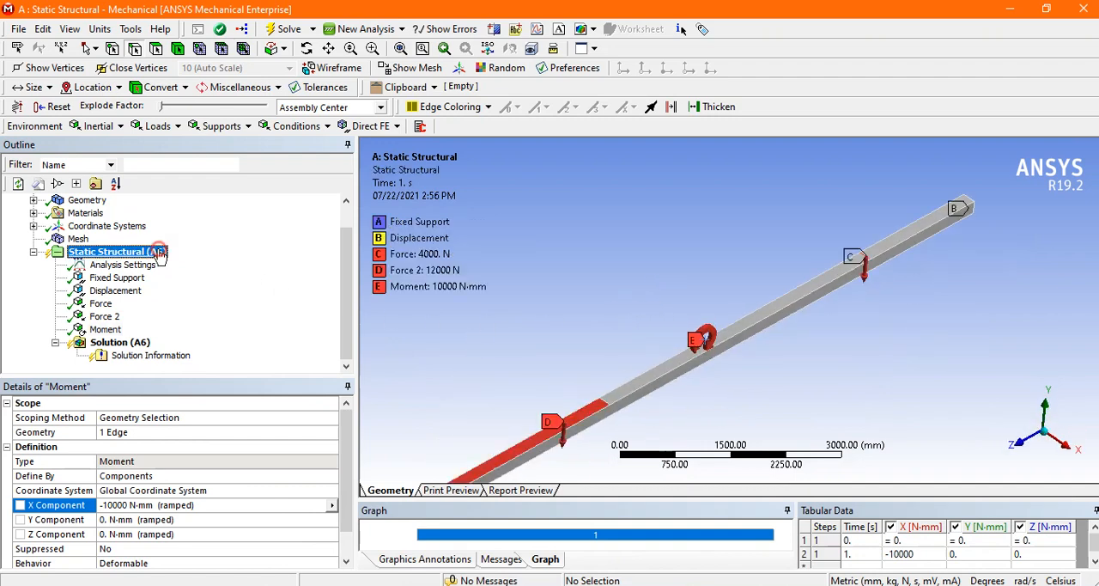
pyautogui.moveTo(504, 299); pyautogui.dragTo(573, 400, button='middle')
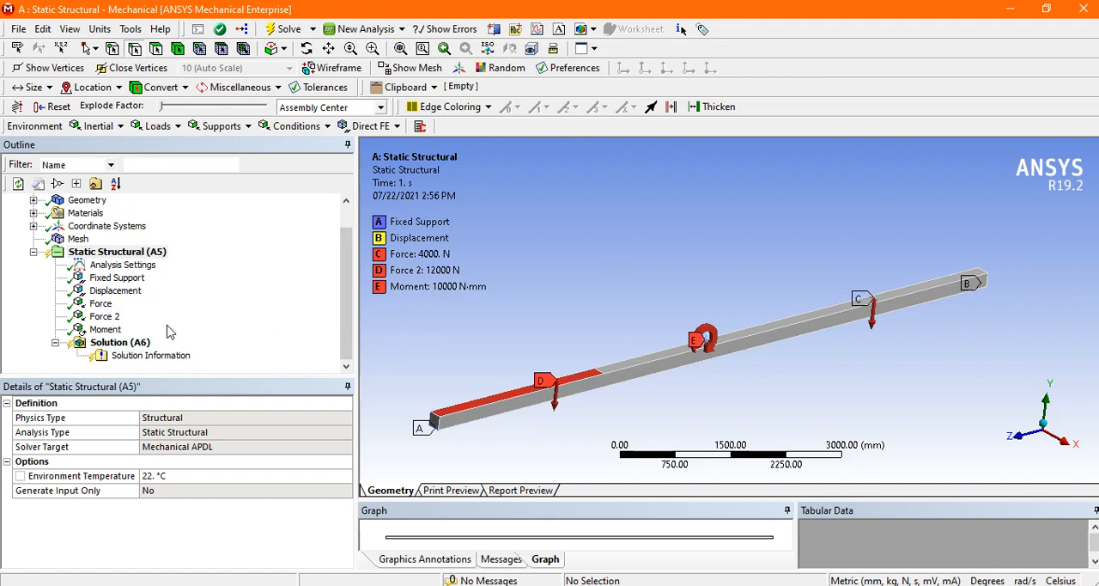
# Step: Set the moment's X component to -10000000 N-mm and check it against the reference load diagram
pyautogui.click(106, 329)
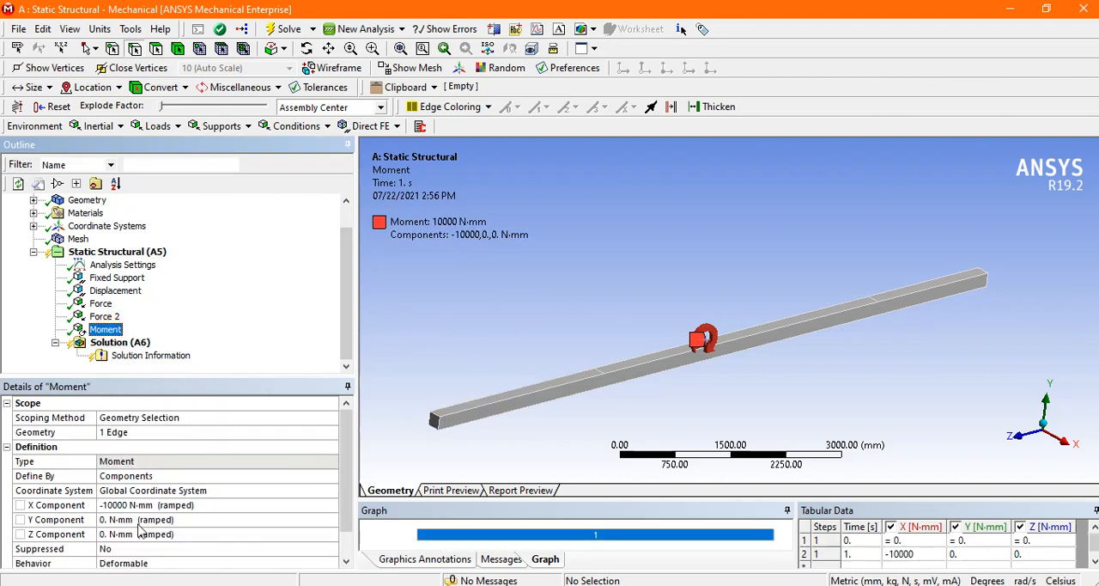
pyautogui.click(133, 507)
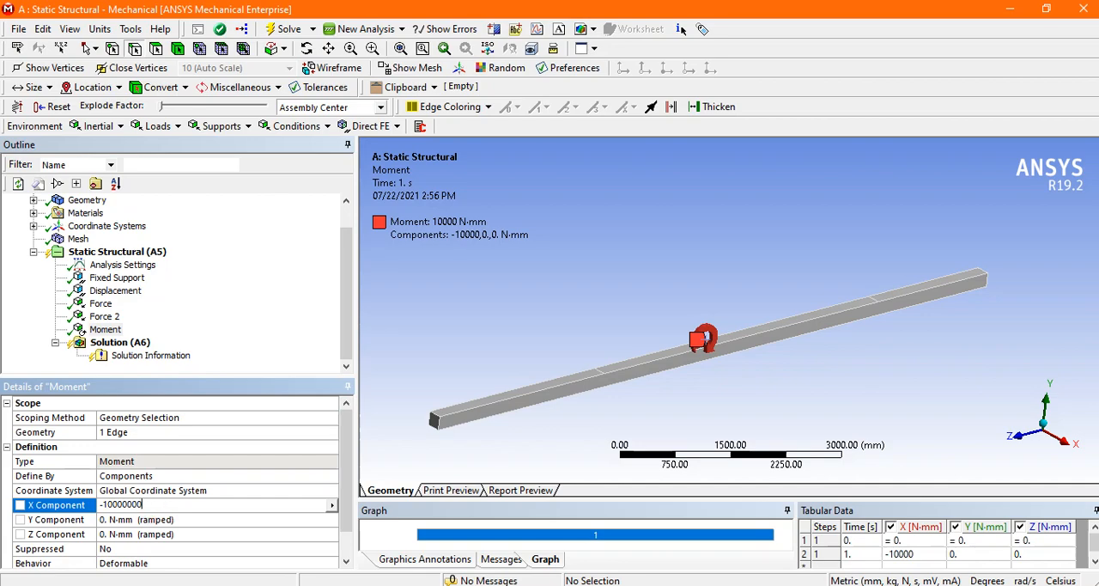
pyautogui.write('000')
pyautogui.press('Return')
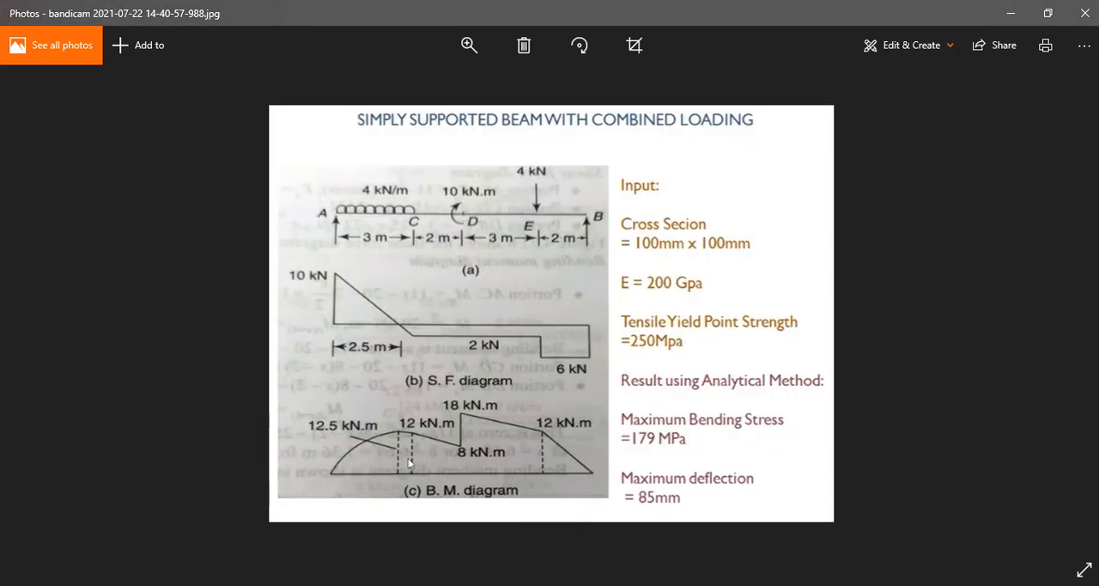
pyautogui.click(640, 539)
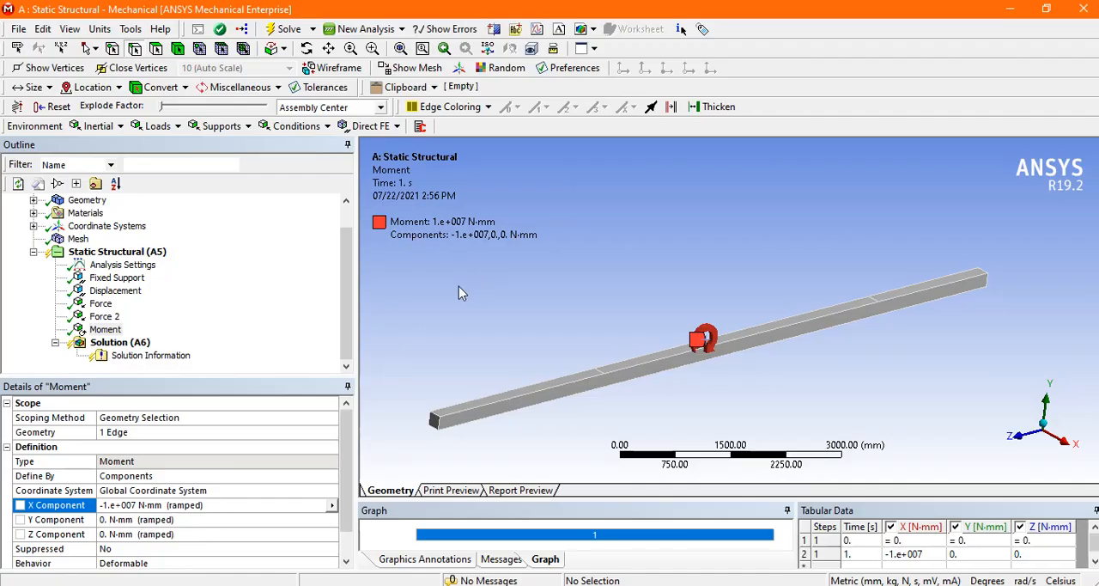
# Step: Review all supports and loads together on the beam and solve the static structural analysis
pyautogui.click(147, 253)
pyautogui.click(611, 312)
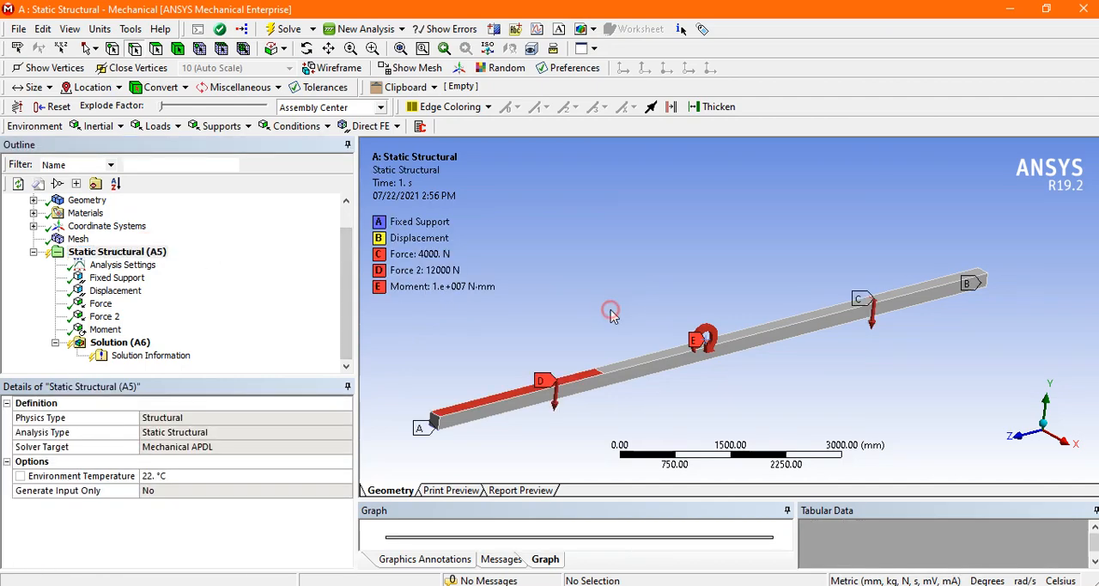
pyautogui.moveTo(602, 311); pyautogui.dragTo(579, 225, button='middle')
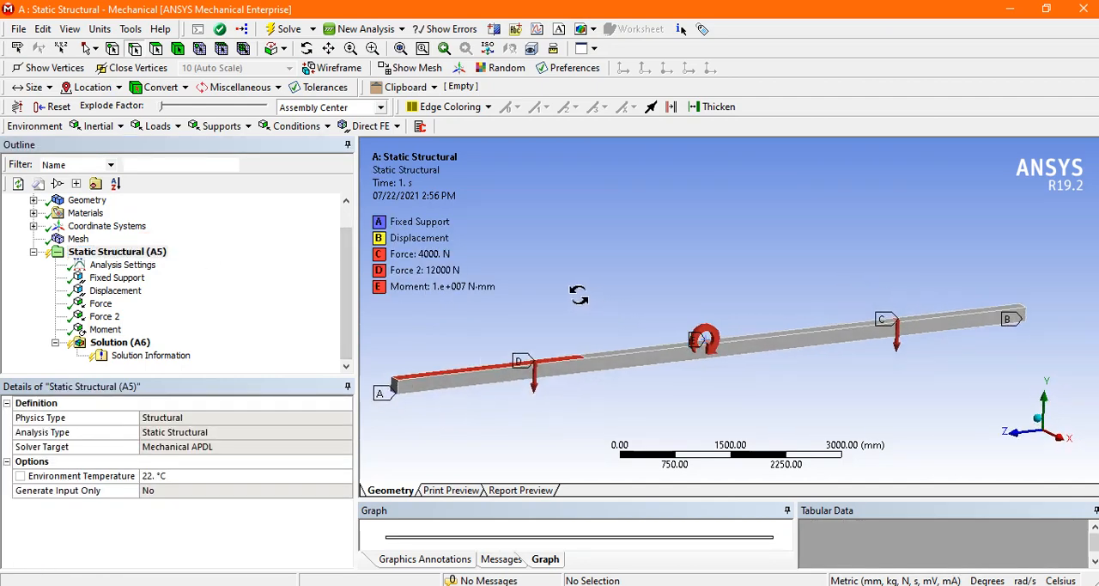
pyautogui.click(290, 30)
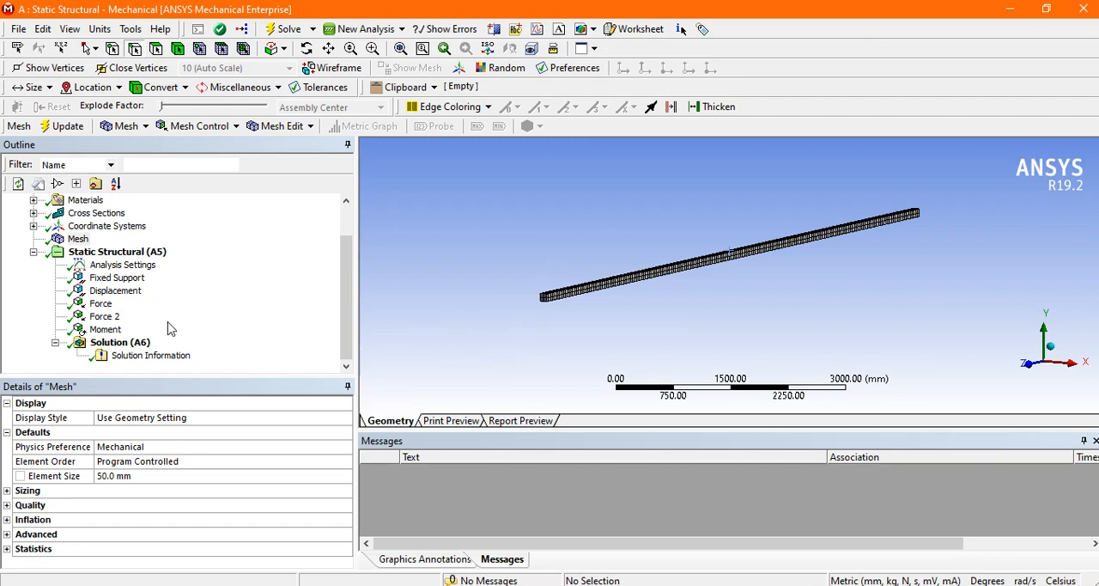
# Step: Insert an Equivalent (von-Mises) Stress result under the solution
pyautogui.click(120, 343)
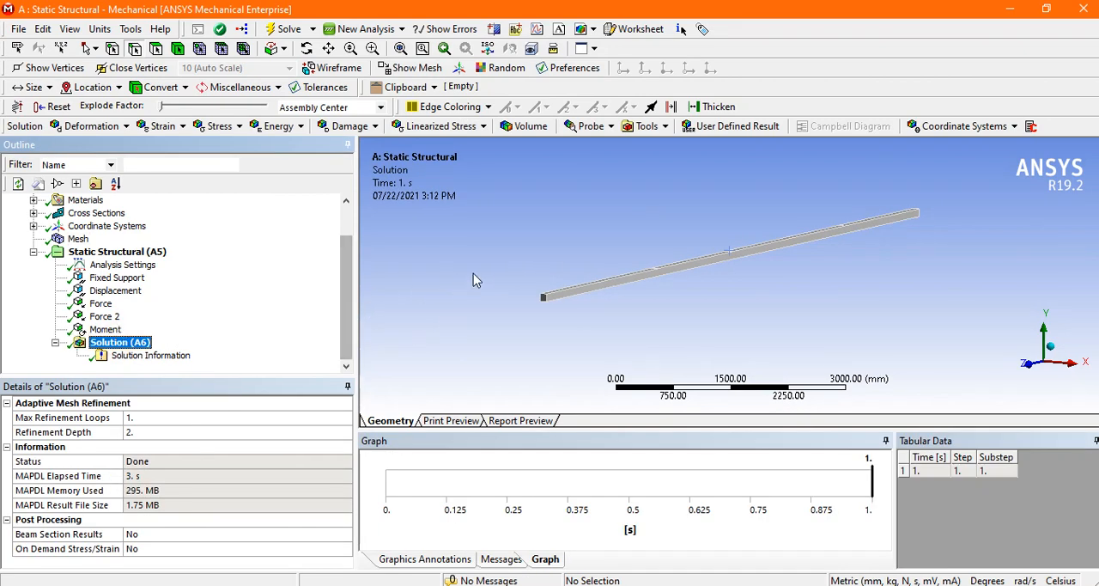
pyautogui.rightClick(125, 343)
pyautogui.moveTo(254, 354)
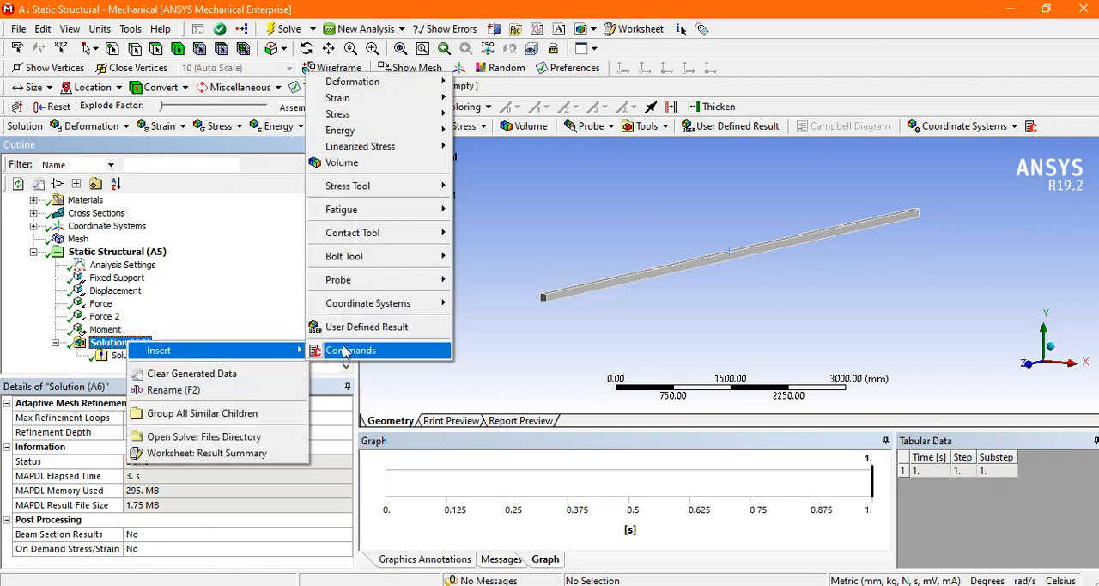
pyautogui.moveTo(379, 114)
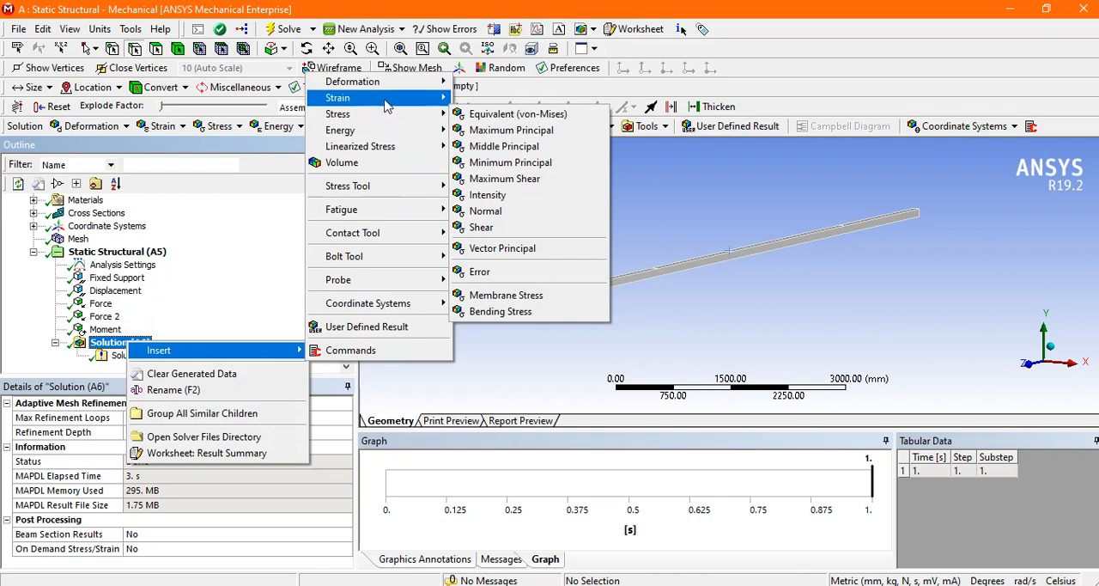
pyautogui.click(481, 121)
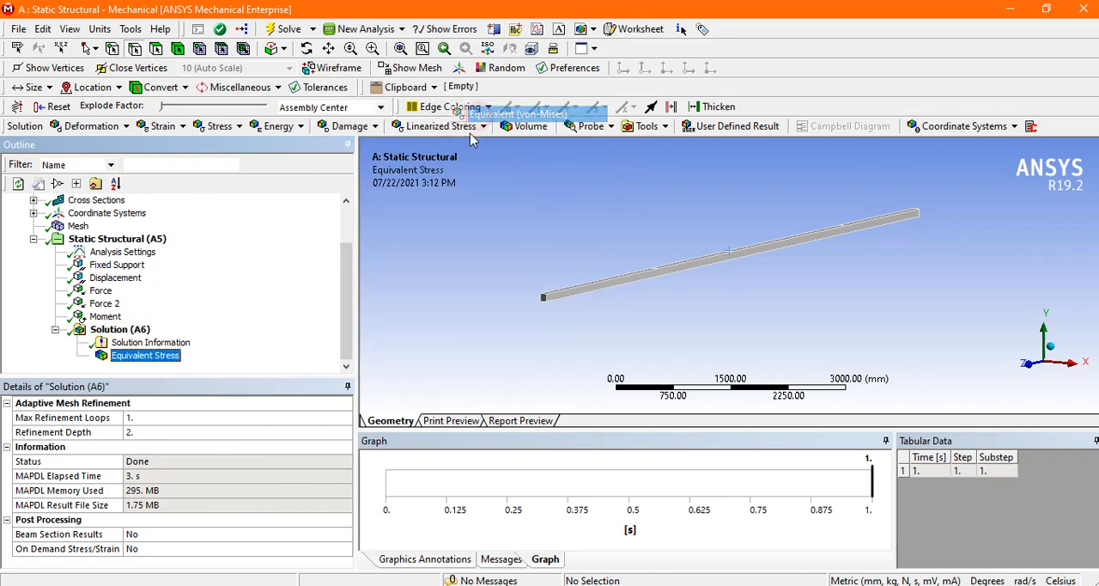
# Step: Insert a Directional Deformation result along the X axis and evaluate the results
pyautogui.click(101, 127)
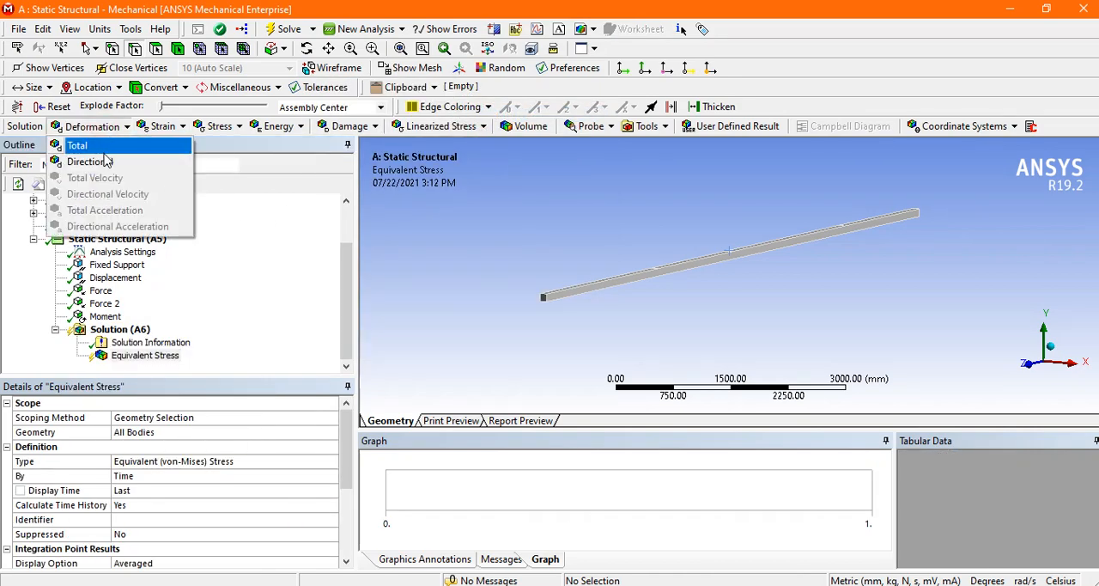
pyautogui.click(93, 161)
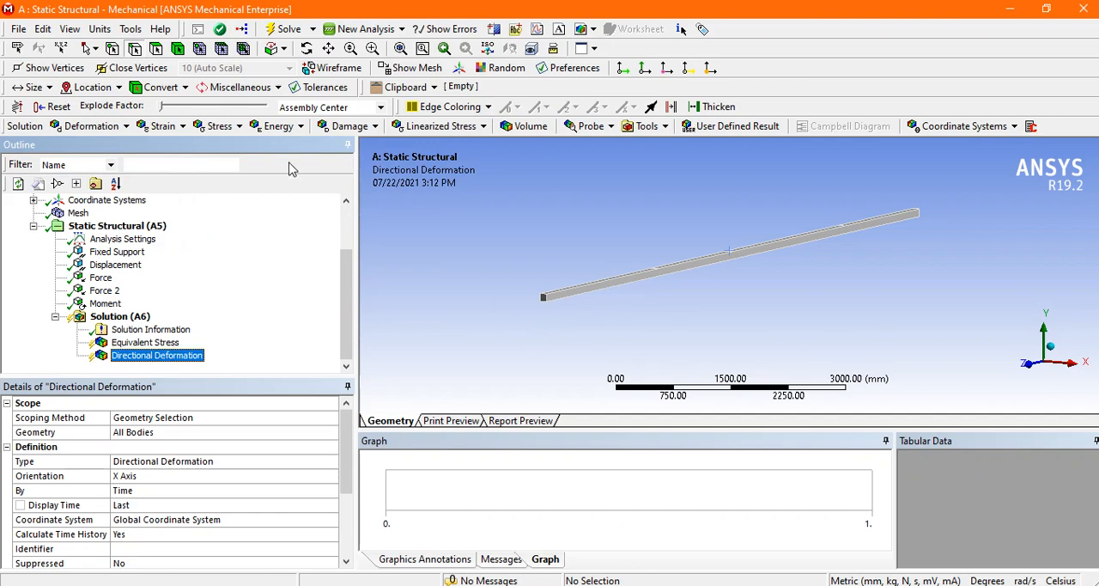
pyautogui.click(279, 30)
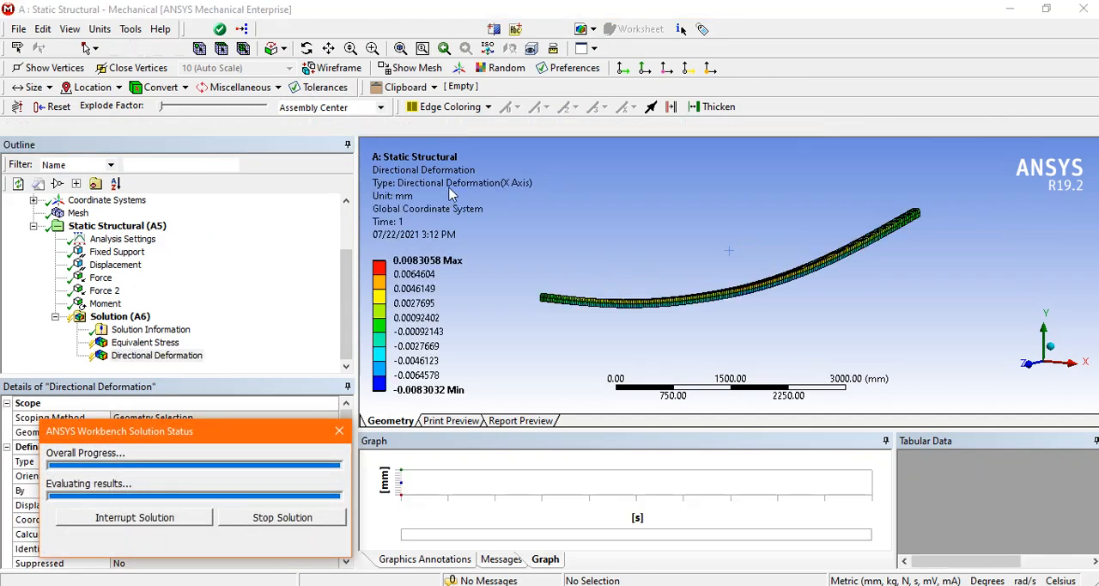
# Step: Examine the equivalent stress plot on the deformed beam in a side view along the X axis, playing and stopping its animation
pyautogui.moveTo(662, 249)
pyautogui.mouseDown()
pyautogui.moveTo(741, 248)
pyautogui.moveTo(662, 254)
pyautogui.mouseUp()
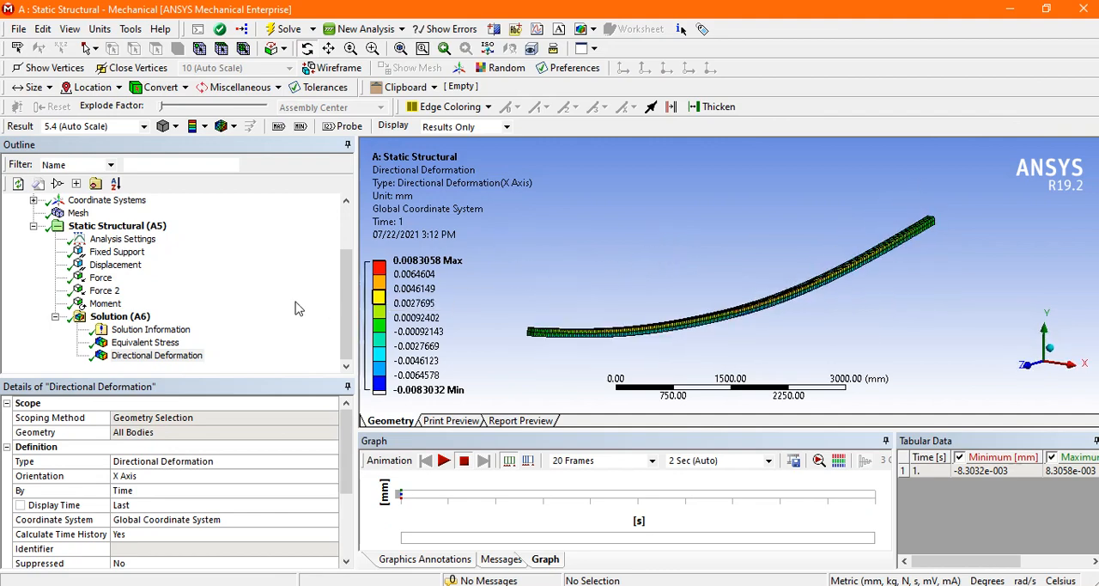
pyautogui.click(145, 341)
pyautogui.moveTo(611, 297); pyautogui.dragTo(726, 295)
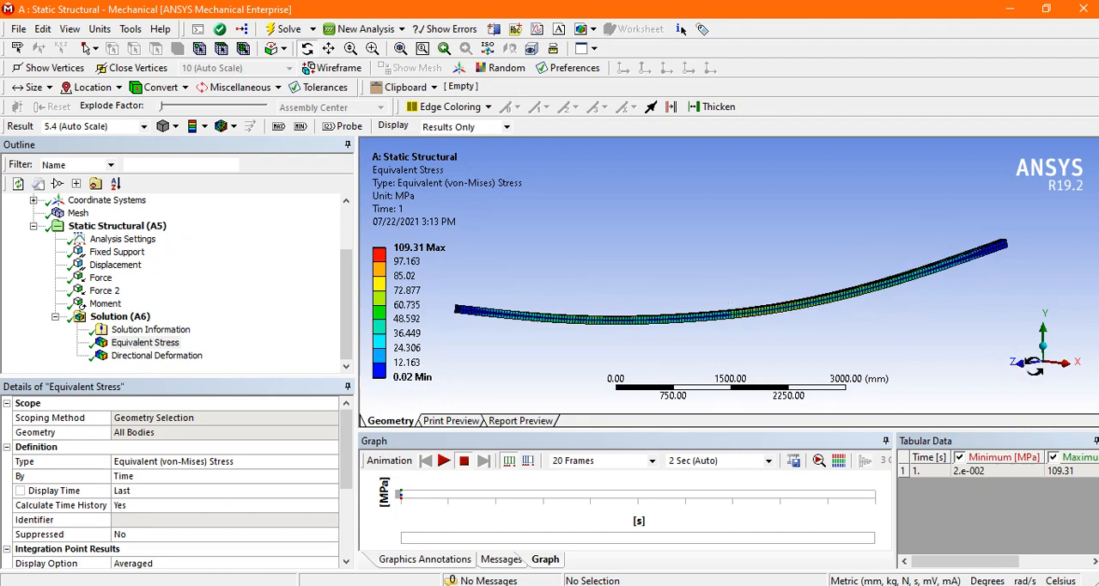
pyautogui.click(1066, 364)
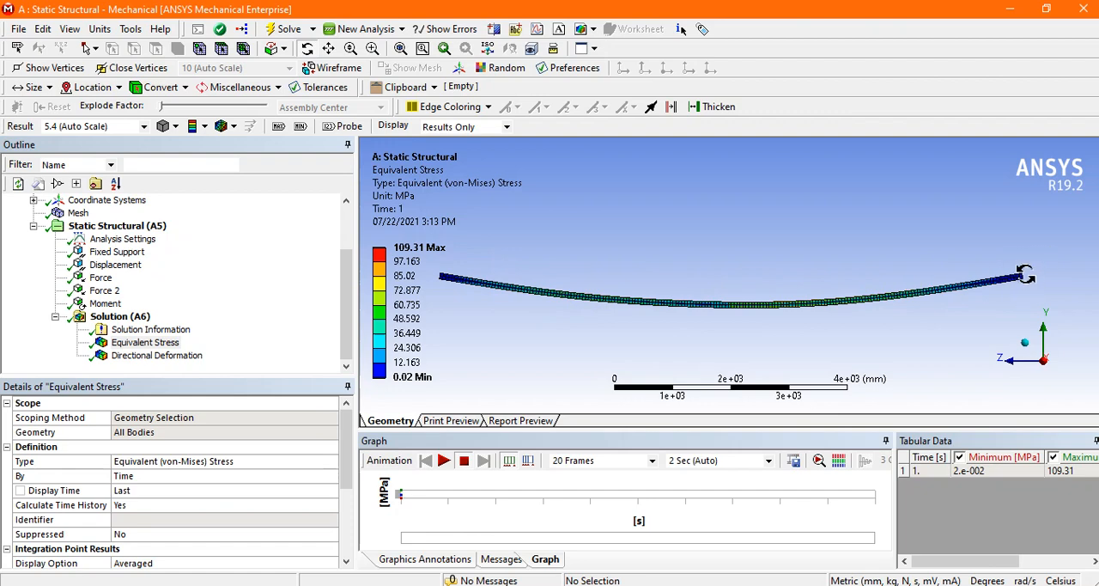
pyautogui.click(440, 461)
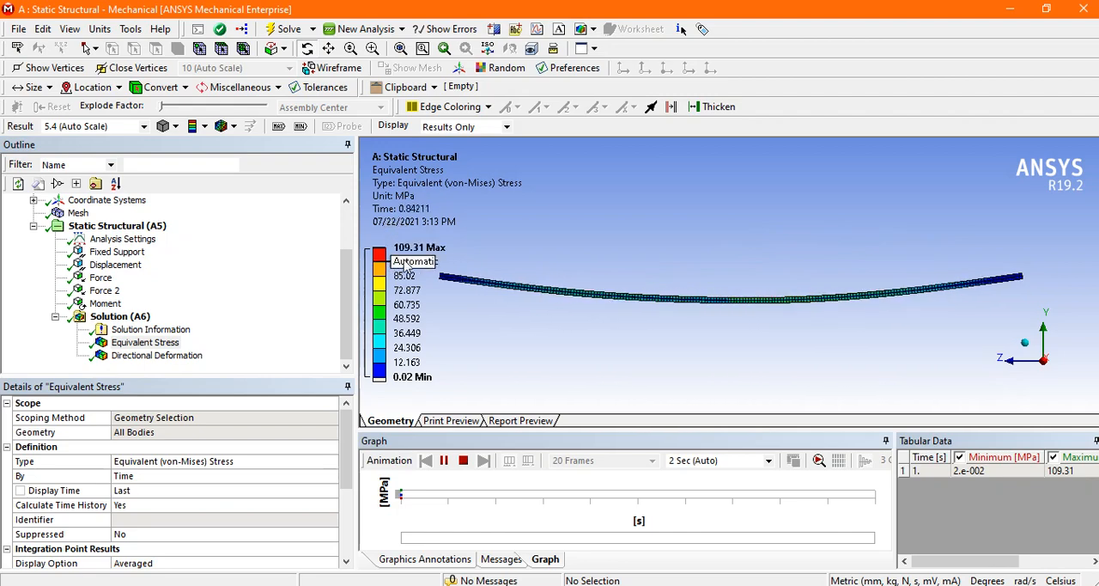
pyautogui.click(464, 461)
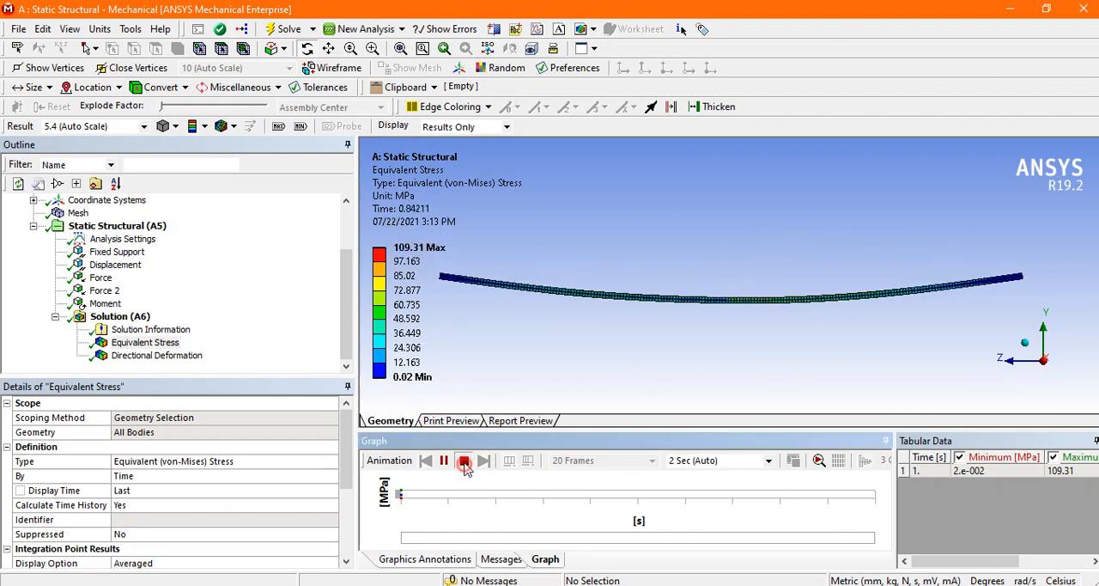
# Step: Check the analytical results in the beam reference image in Photos, and examine the X-axis directional deformation animation in Mechanical
pyautogui.click(553, 585)
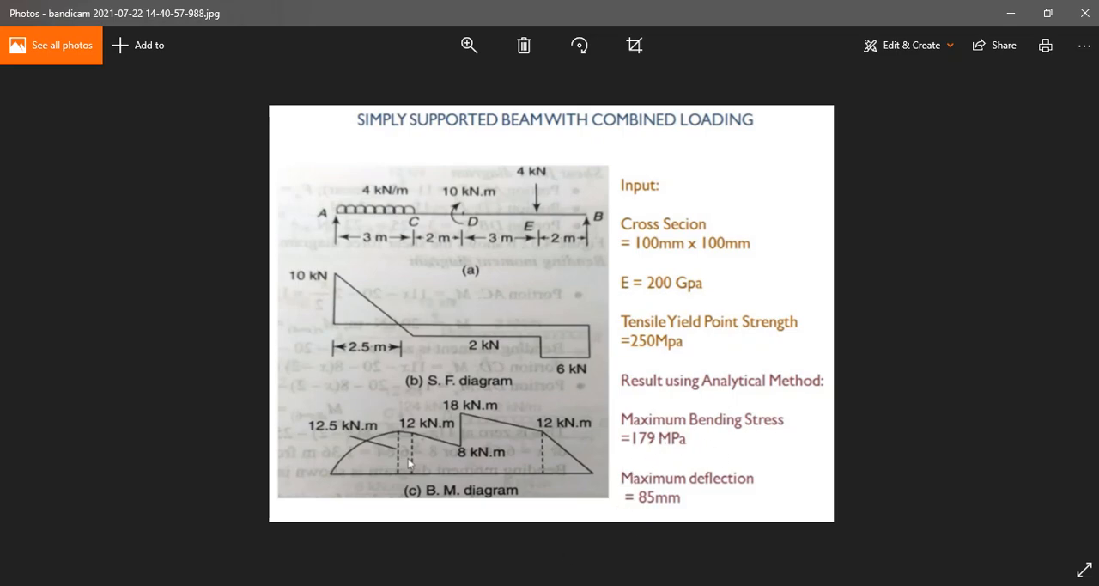
pyautogui.hotkey('alt', 'Tab')
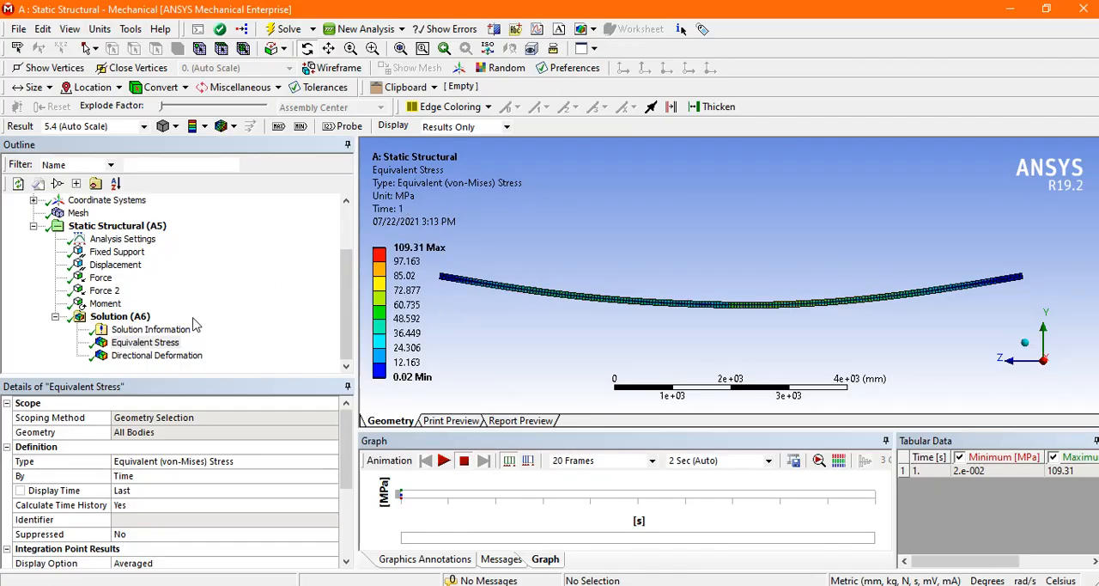
pyautogui.click(157, 356)
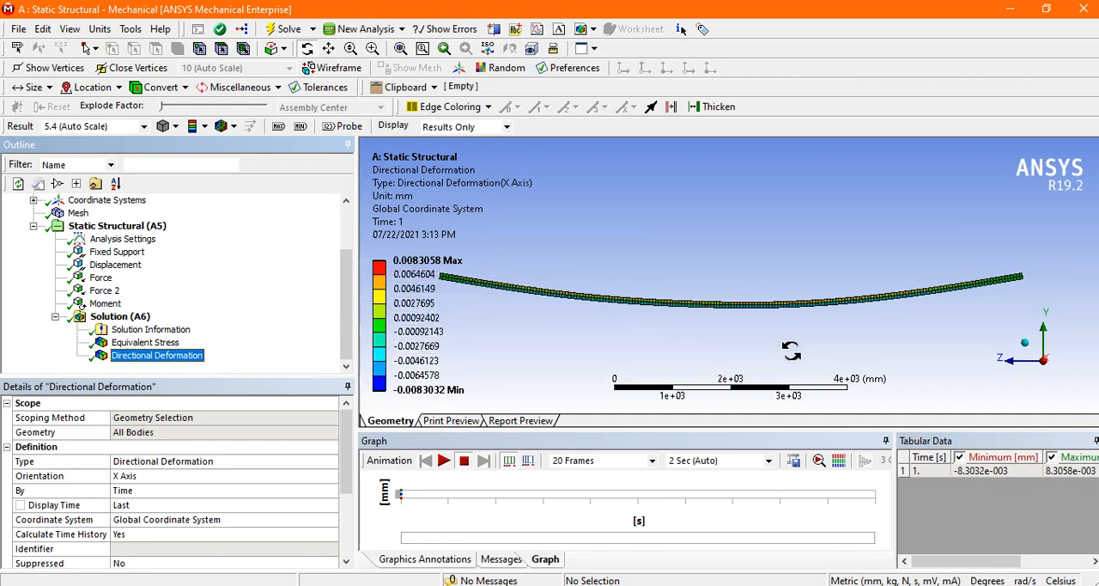
pyautogui.click(444, 461)
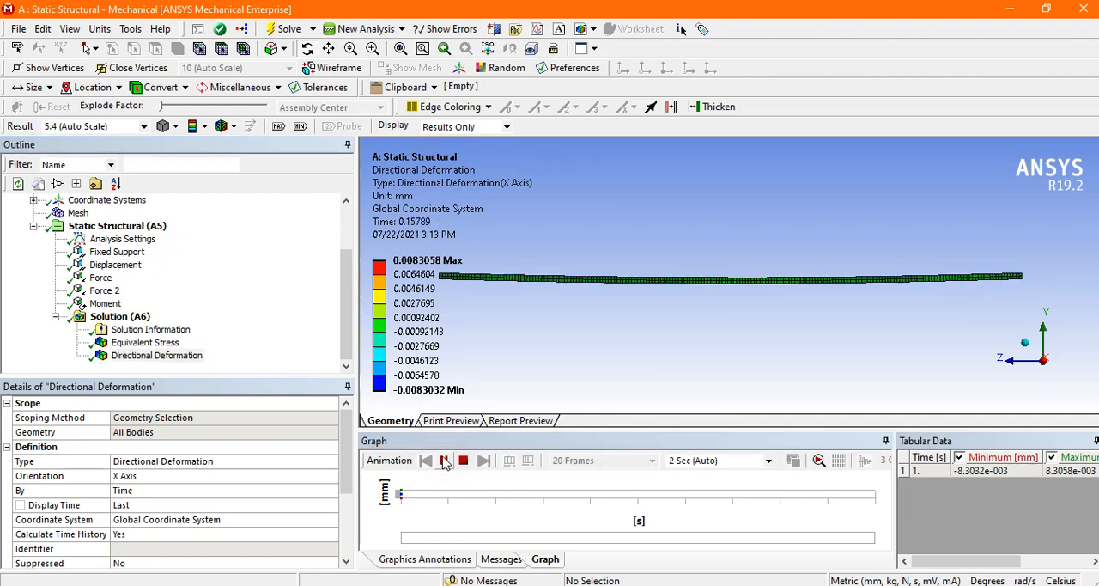
pyautogui.click(443, 461)
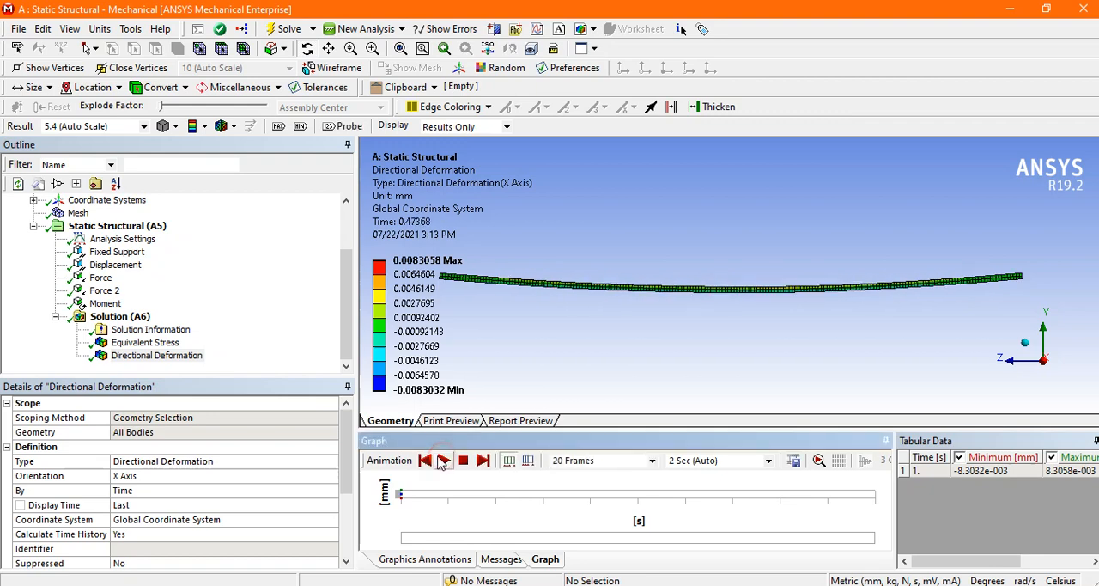
# Step: Re-evaluate the Directional Deformation result with its orientation set to Y Axis, and show maximum and minimum markers on the beam
pyautogui.click(143, 477)
pyautogui.click(332, 477)
pyautogui.click(222, 502)
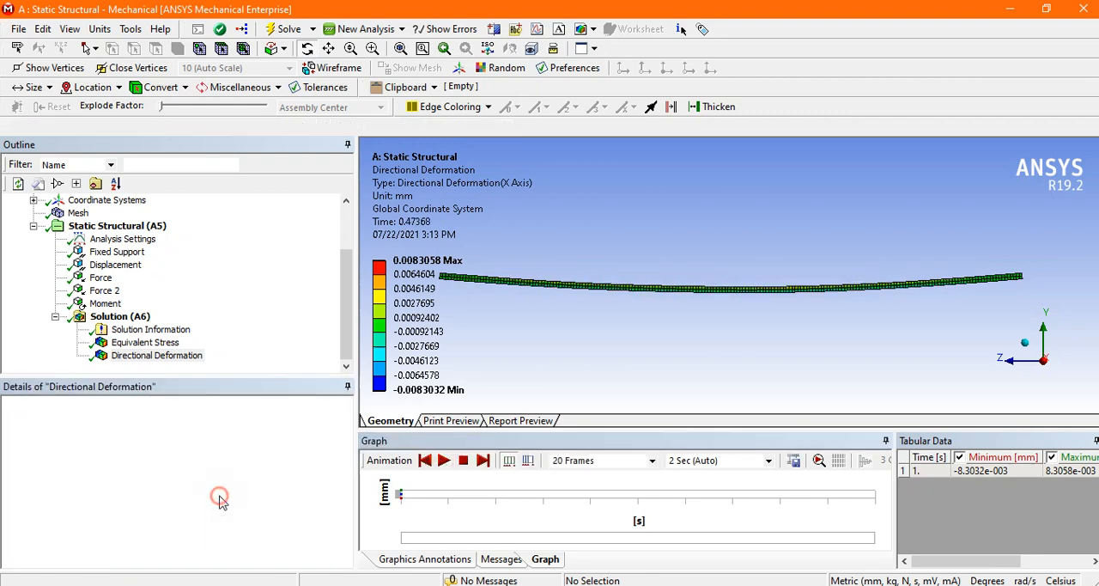
pyautogui.click(283, 30)
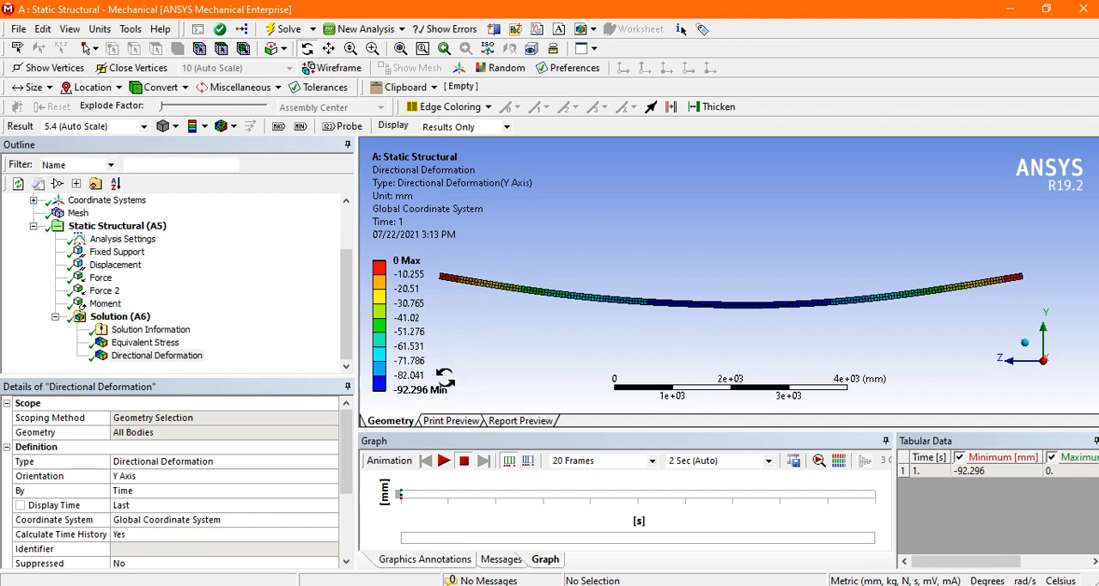
pyautogui.click(279, 128)
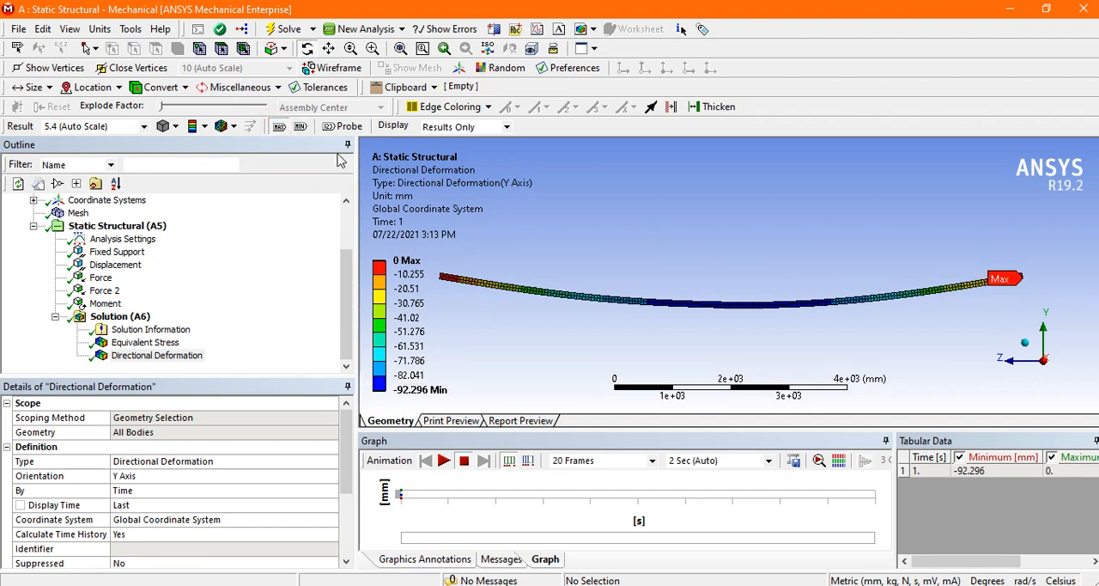
pyautogui.click(300, 126)
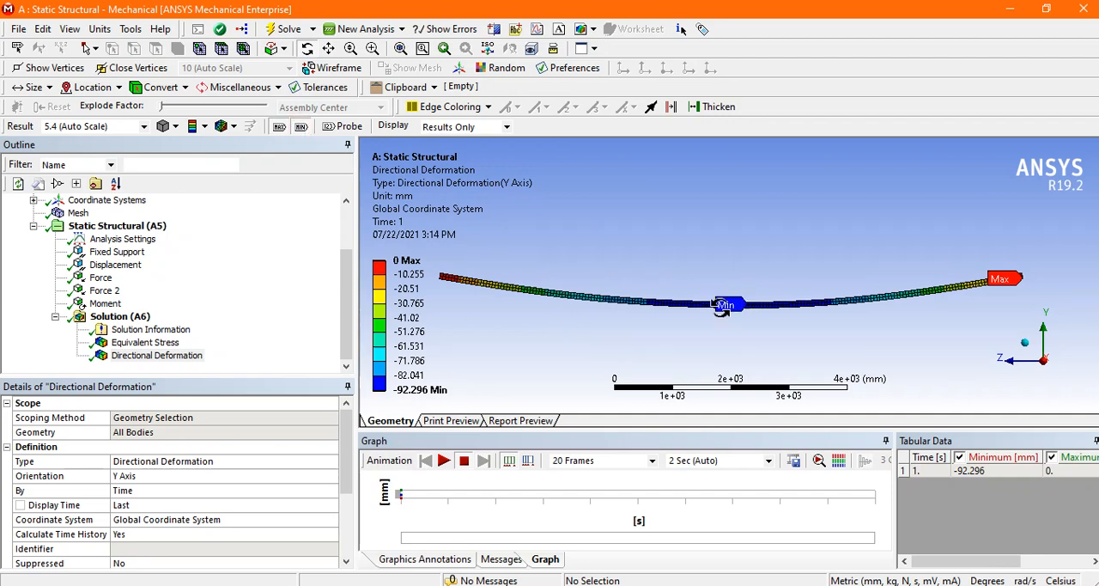